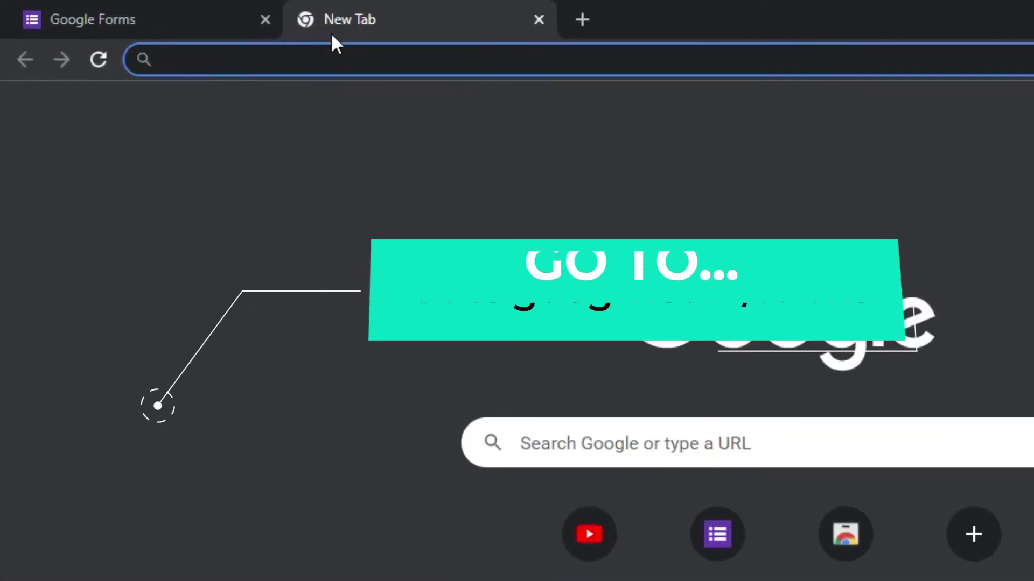
Go to docs.google.com/forms in the address bar, fixing typos along the way
text(docs.google)
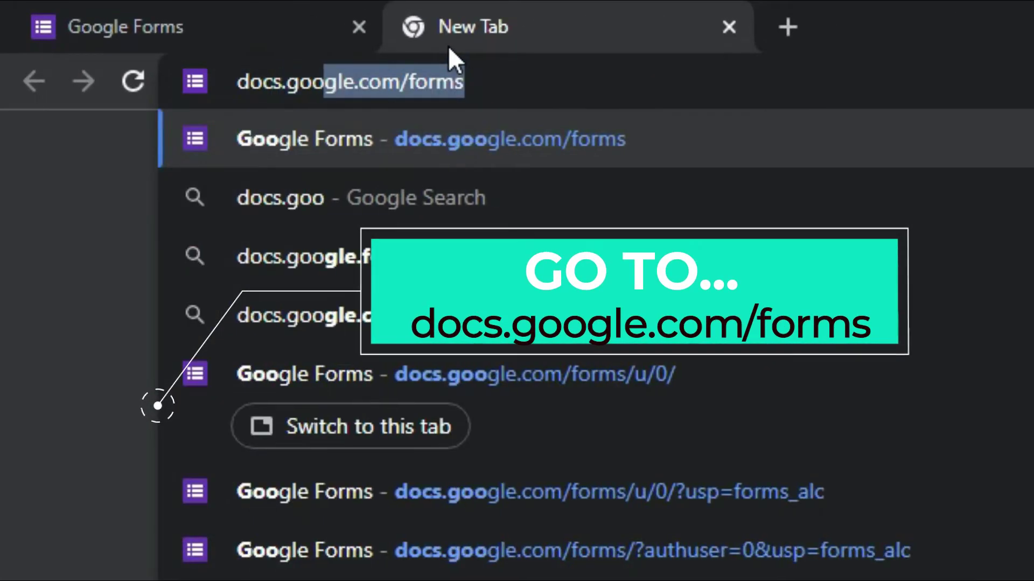
key(BackSpace)
text(le.com)
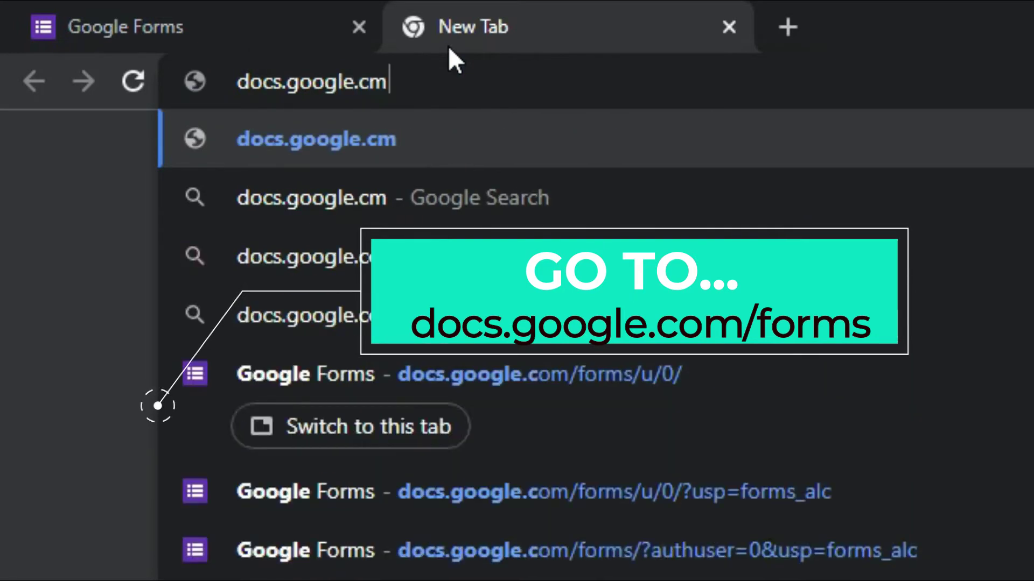
key(BackSpace)
text(om/form)
key(Return)
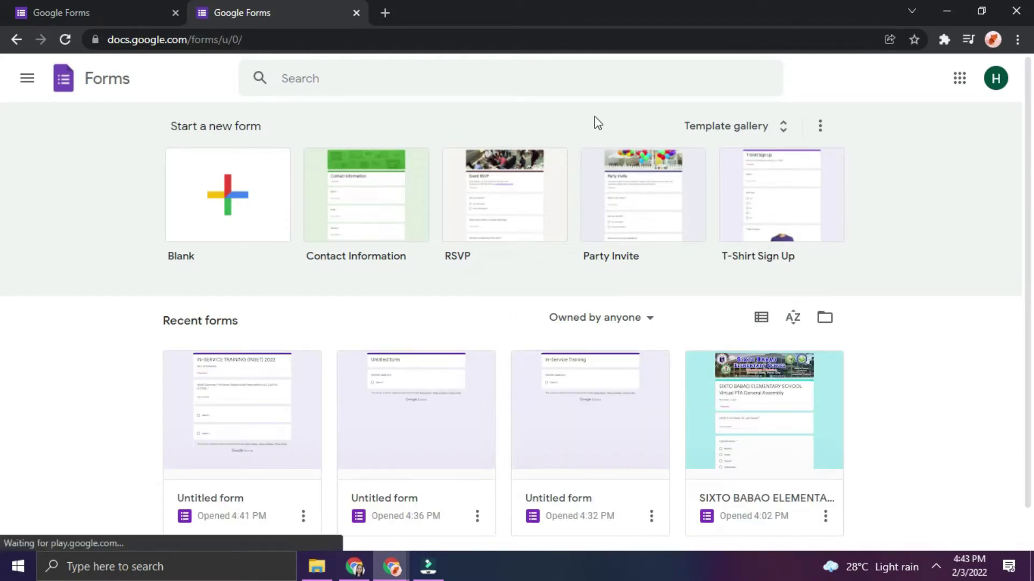
Create a blank form and select its Untitled form title for editing
click(210, 234)
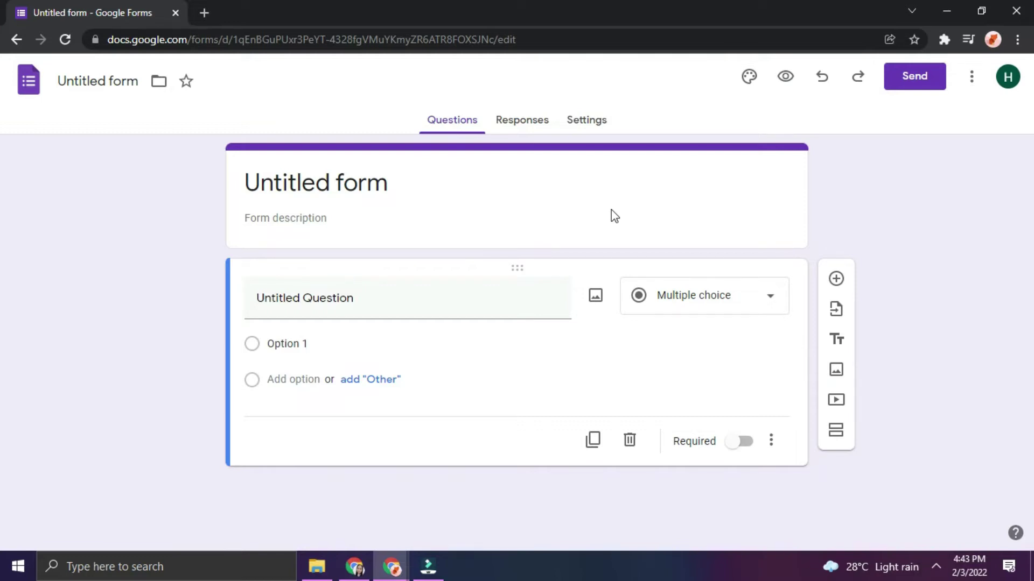
click(294, 182)
Retitle the form 'IN-SERVICE TRAINING (INSET) 2022' and add the description 'DAY 1 ATTENDANCE'
click(474, 185)
triple_click(473, 185)
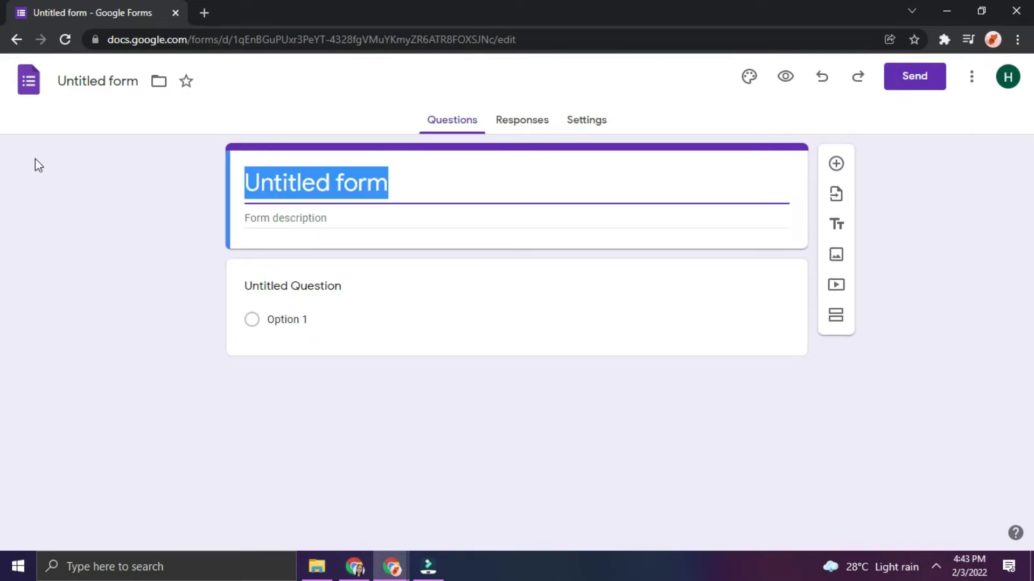
text(IN)
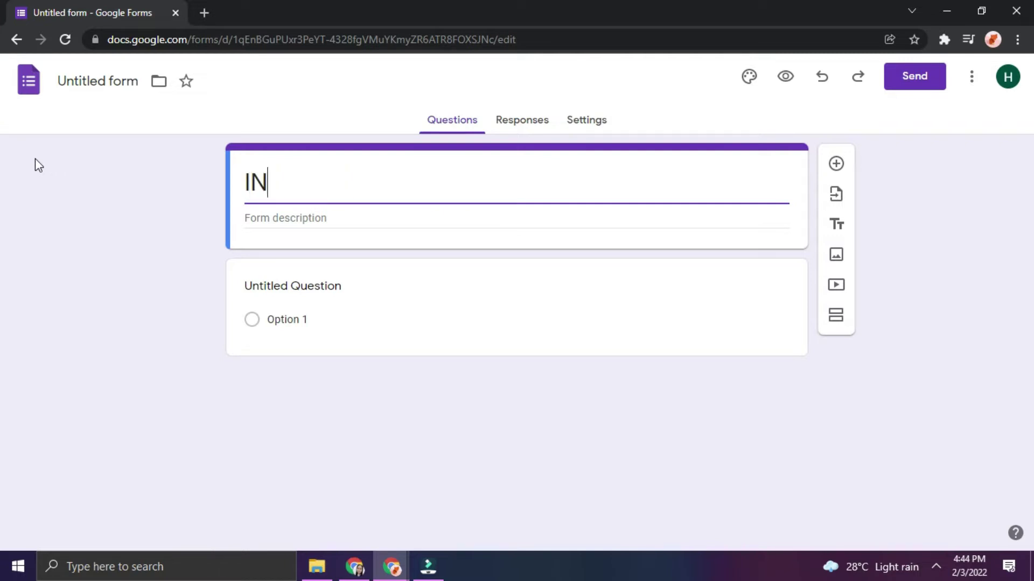
text(-SERV)
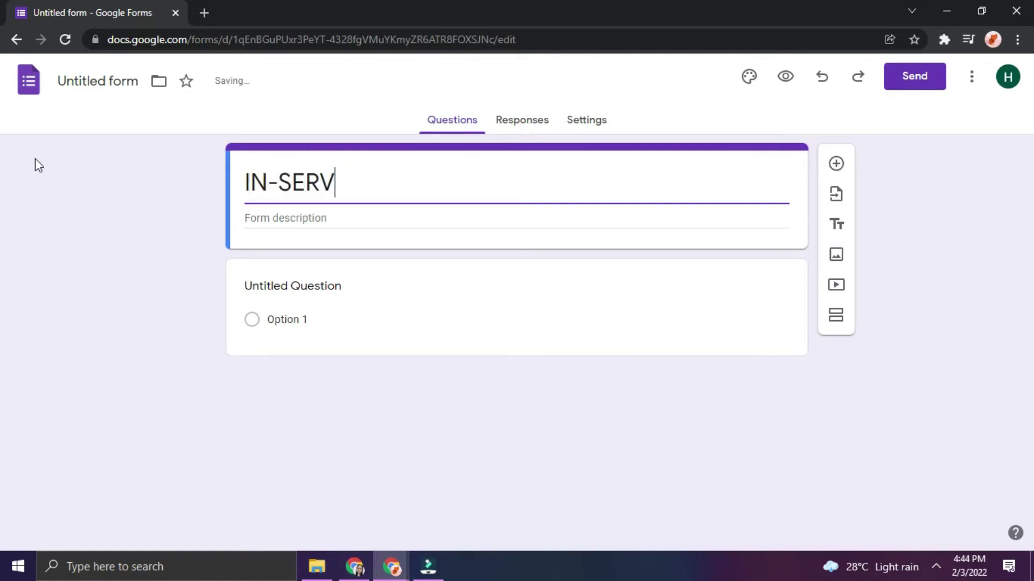
text(ICE TRAINING )
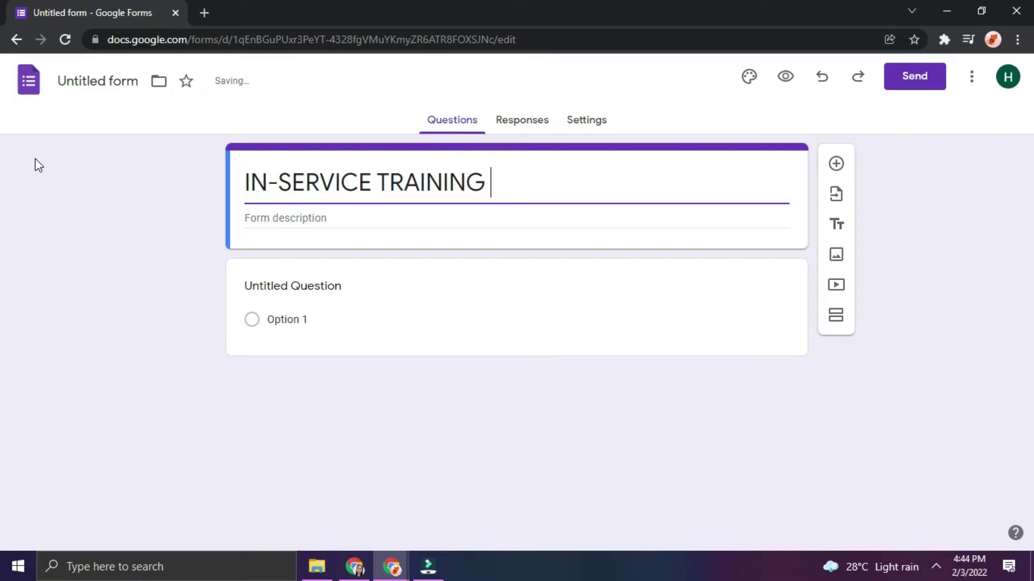
text((INSET)
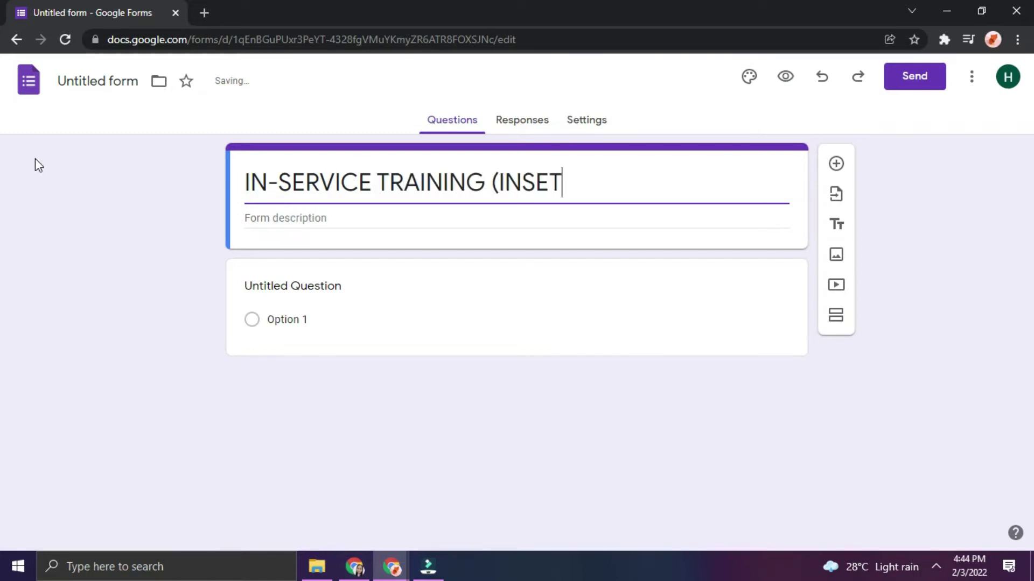
text() 2022)
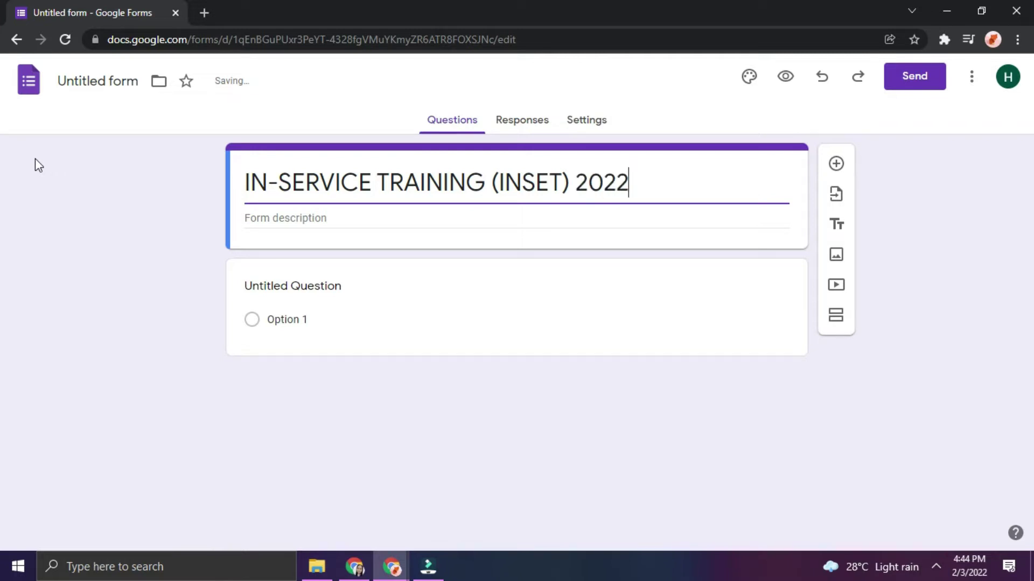
click(310, 217)
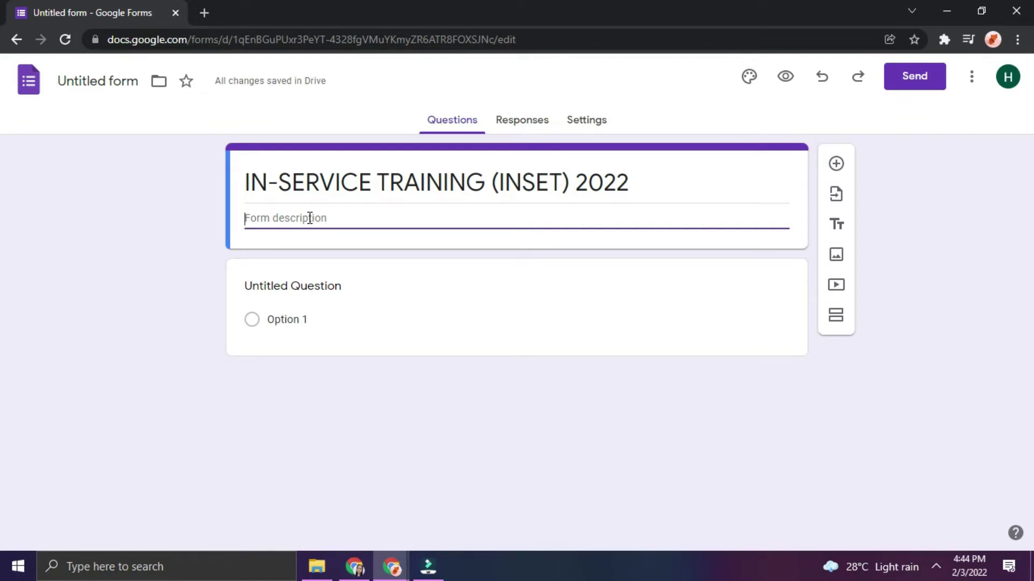
text(DAY 1 ATTENDANCE)
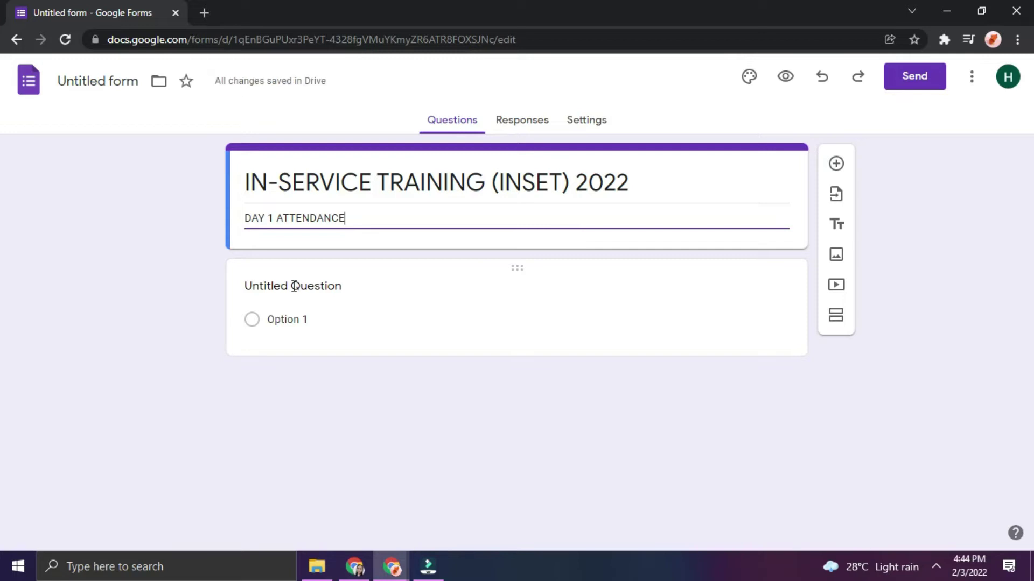
Write the first question: 'NAME (Surname, First Name, Middle Initial) Please write in ALL CAPITAL LETTERS'
click(294, 286)
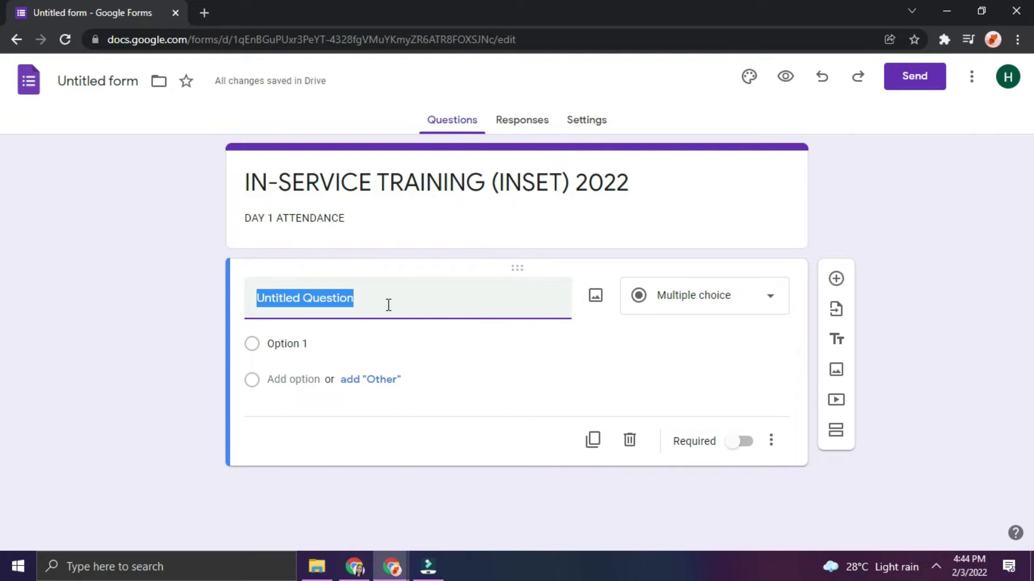
text(nAM)
key(BackSpace)
key(BackSpace)
key(BackSpace)
text(NAME)
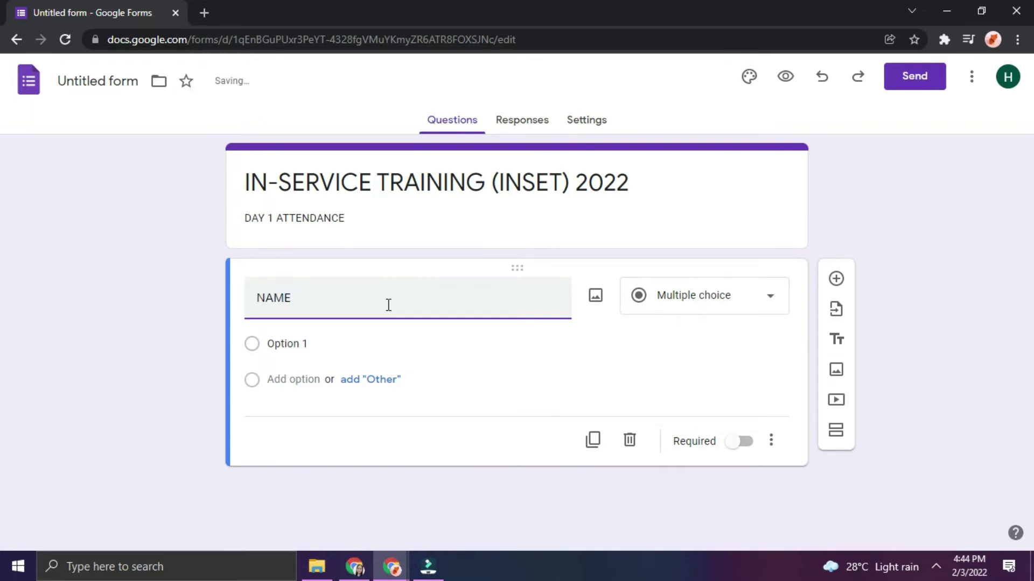
text( (Surnam)
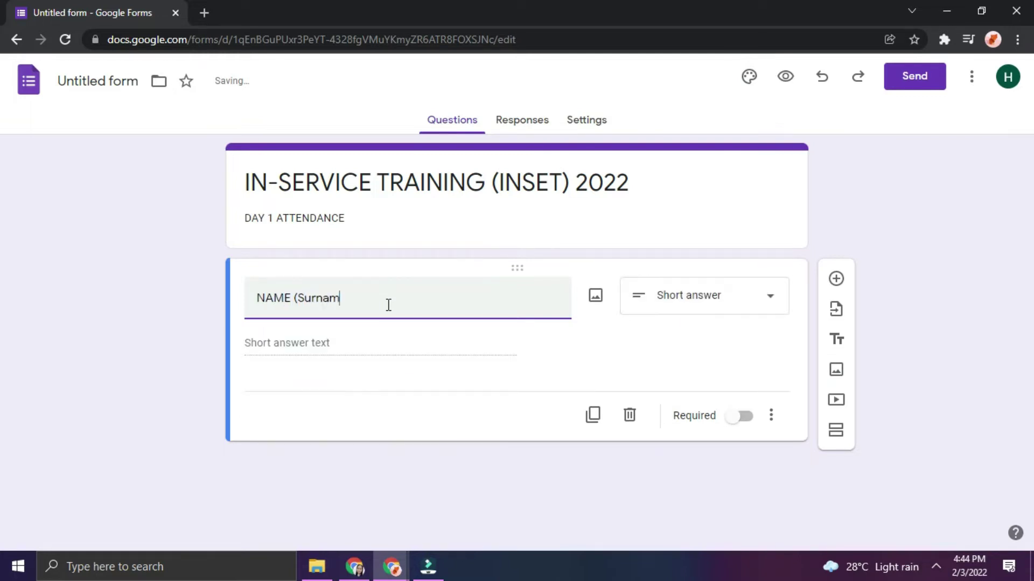
text(e, First Name)
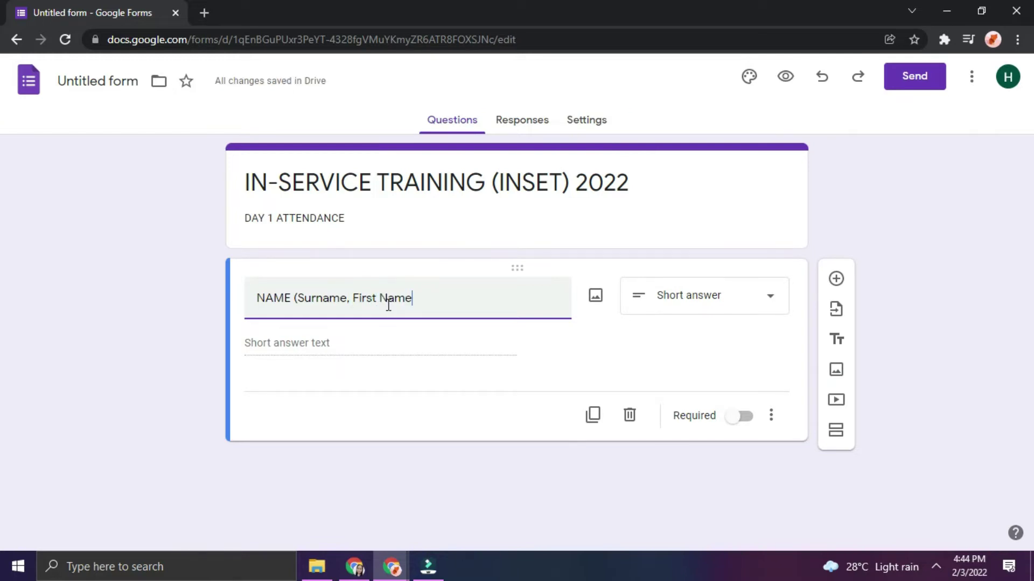
text(, Middle Initial) )
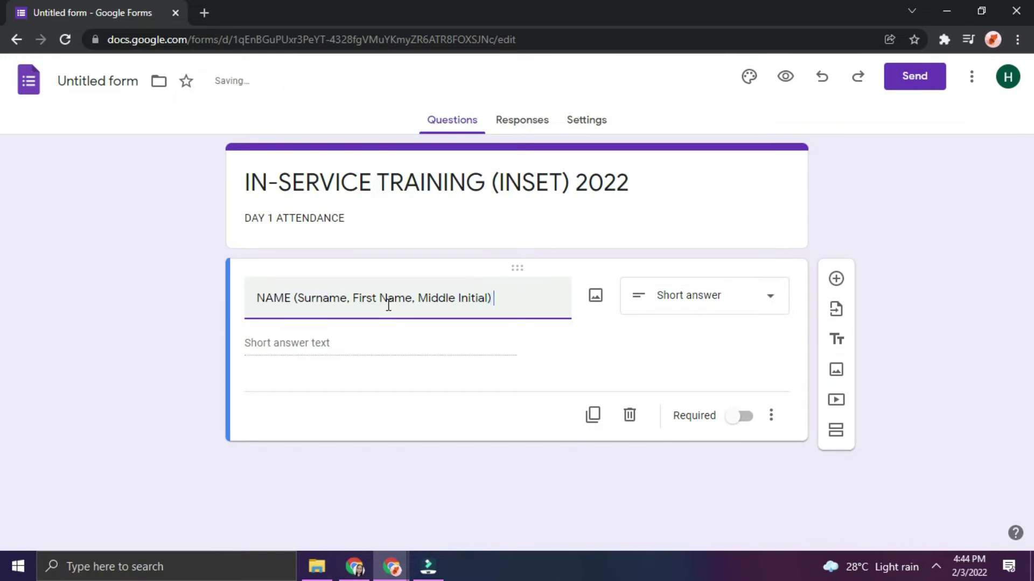
text(Please writ)
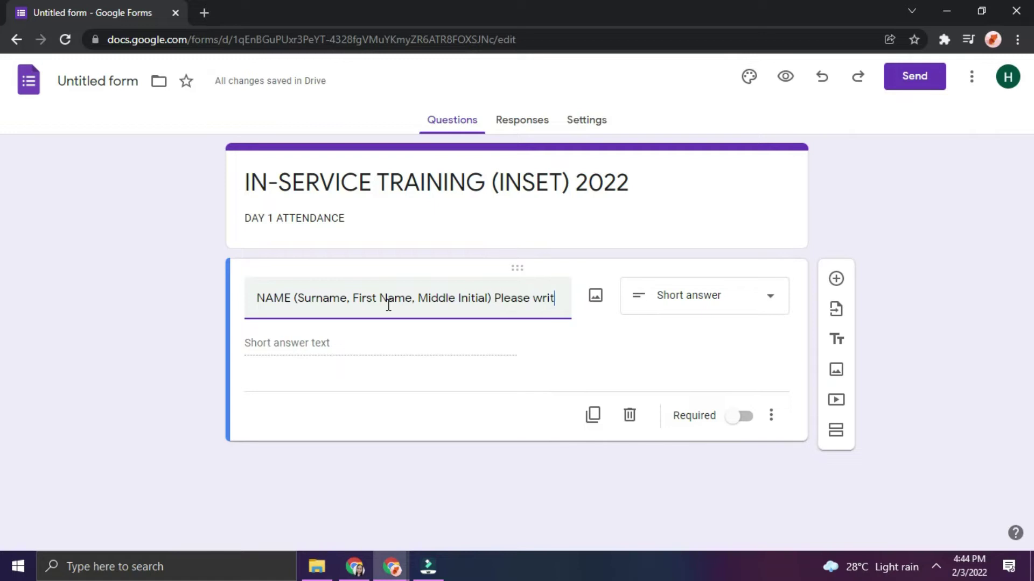
text(e in ALL CAPITAL LETTERS.)
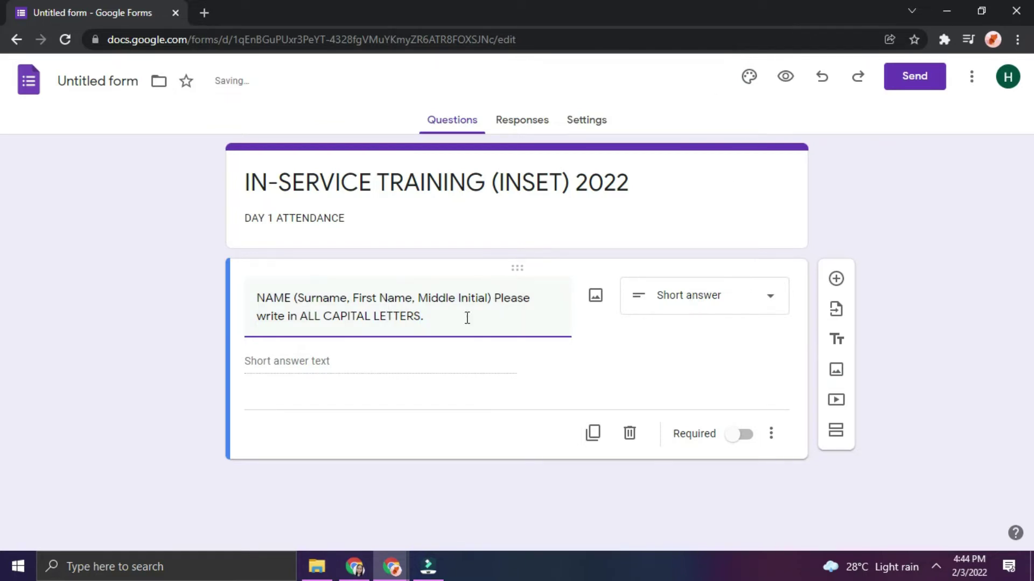
Make the NAME question a required short answer and add a new question below it
click(693, 298)
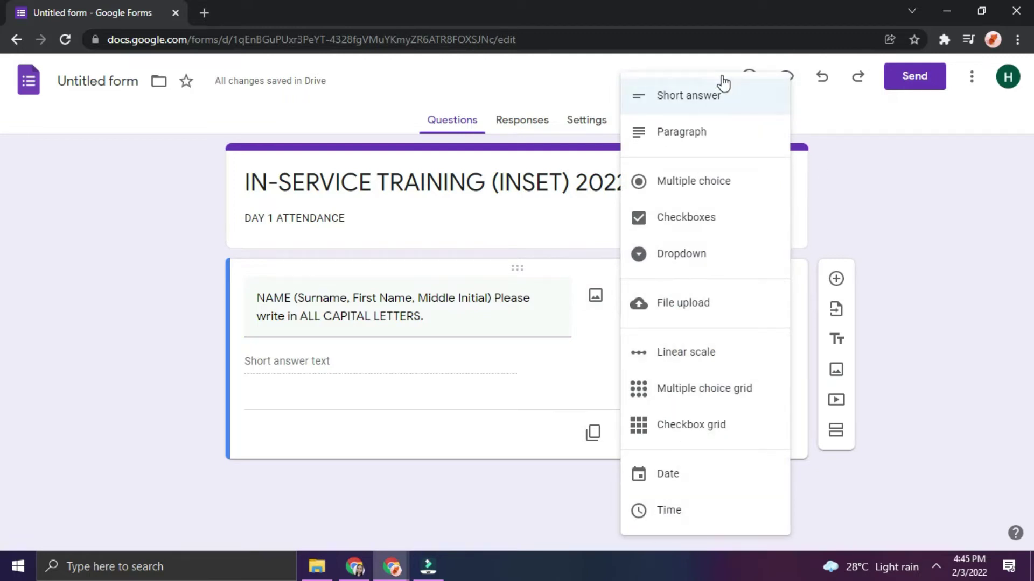
click(680, 97)
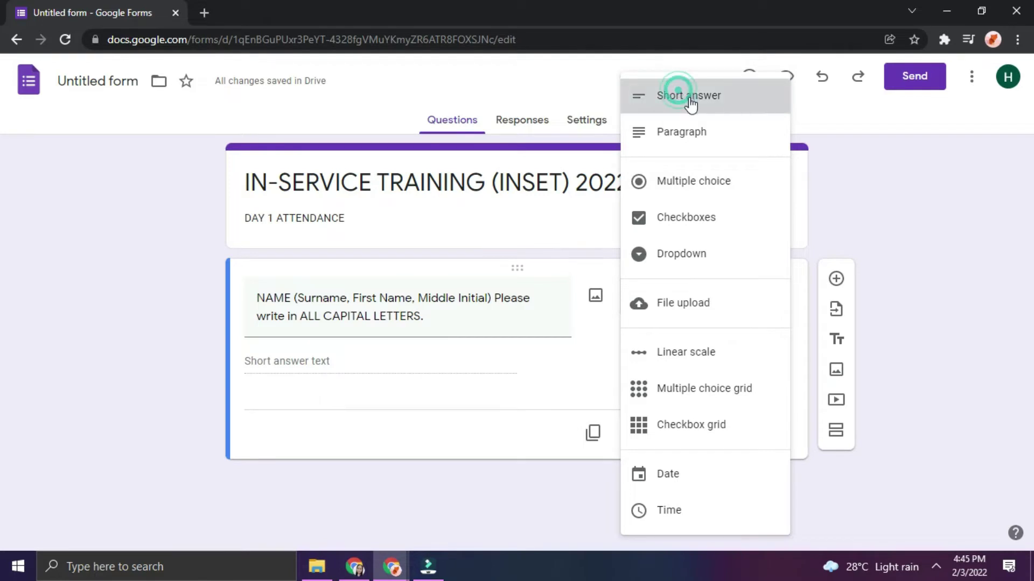
click(746, 434)
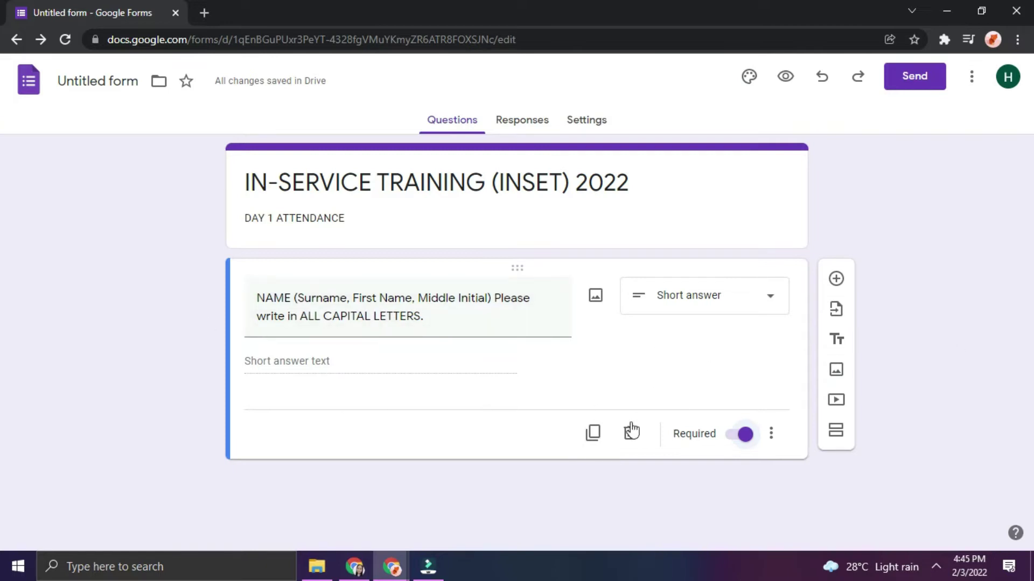
click(836, 279)
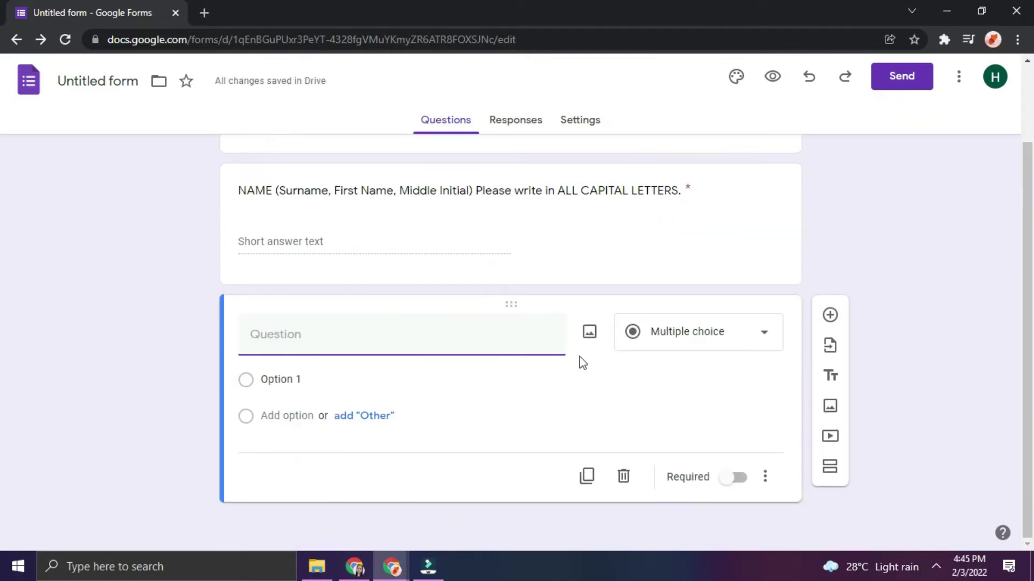
Title the new question DATE TODAY and open the respondent preview
click(670, 331)
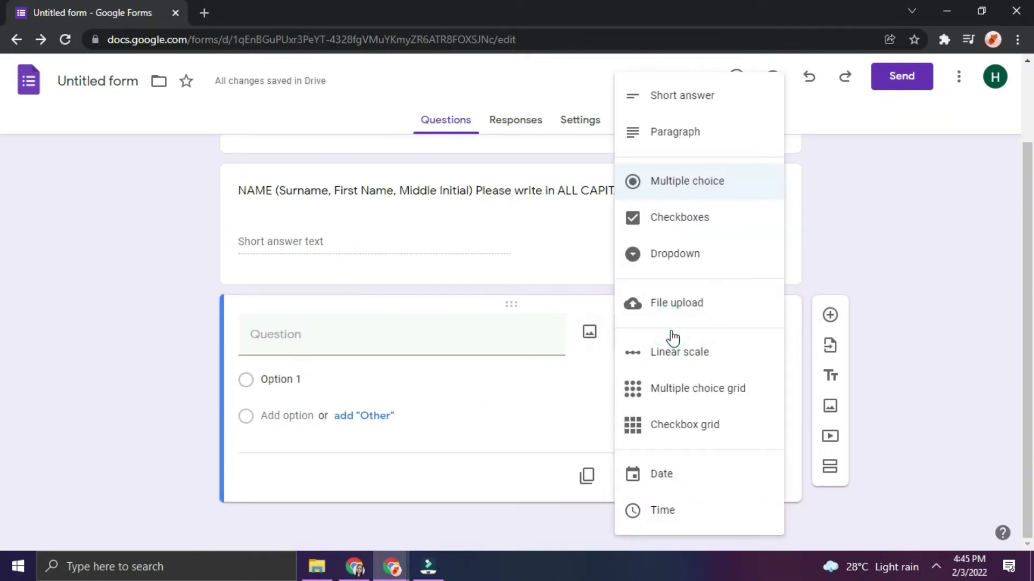
click(420, 346)
text(DATE TODAY)
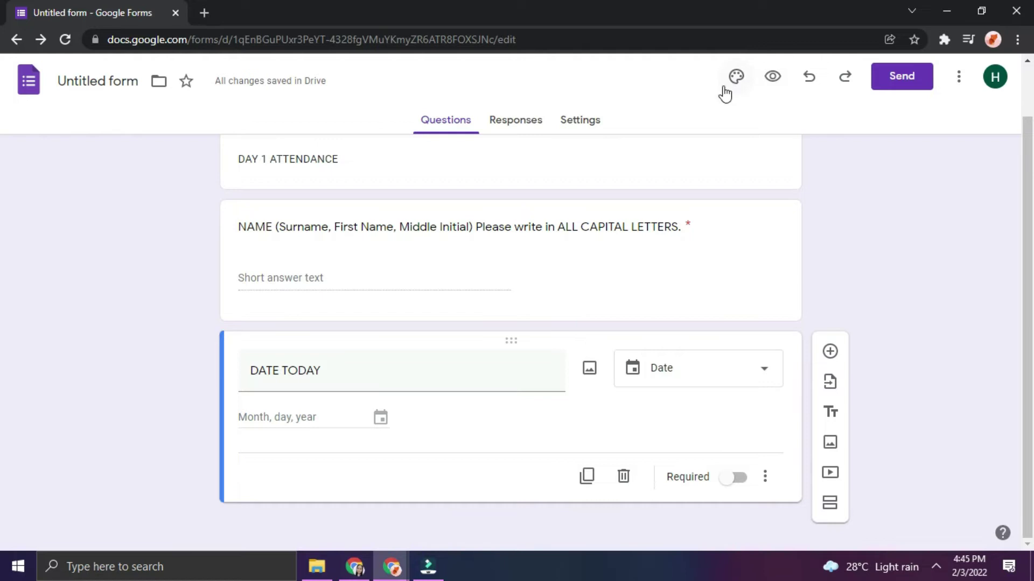
click(777, 80)
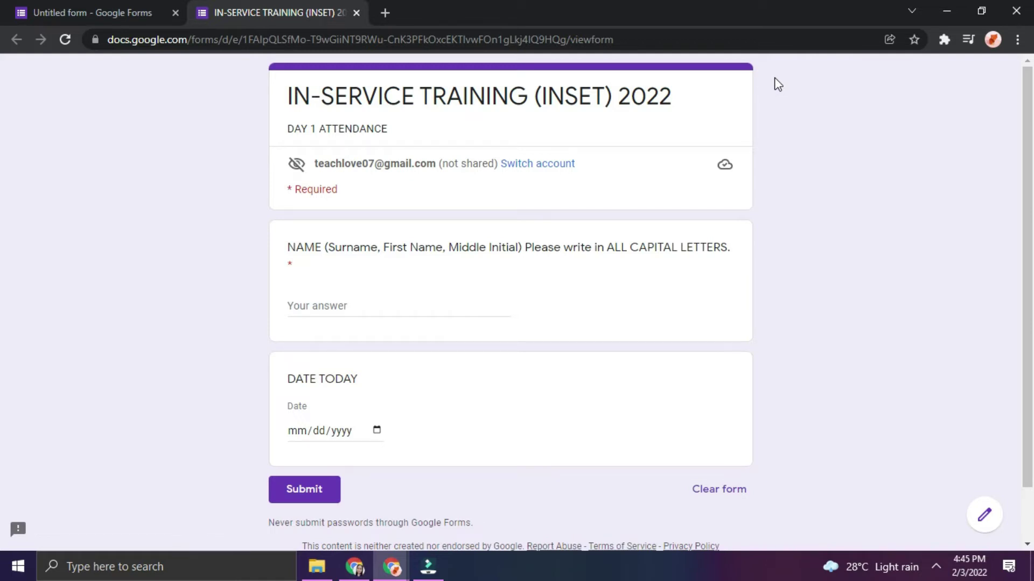
Test the DATE TODAY calendar picker with 02/10/2022 and February 17, then close the preview
click(299, 431)
click(318, 431)
click(300, 431)
click(377, 431)
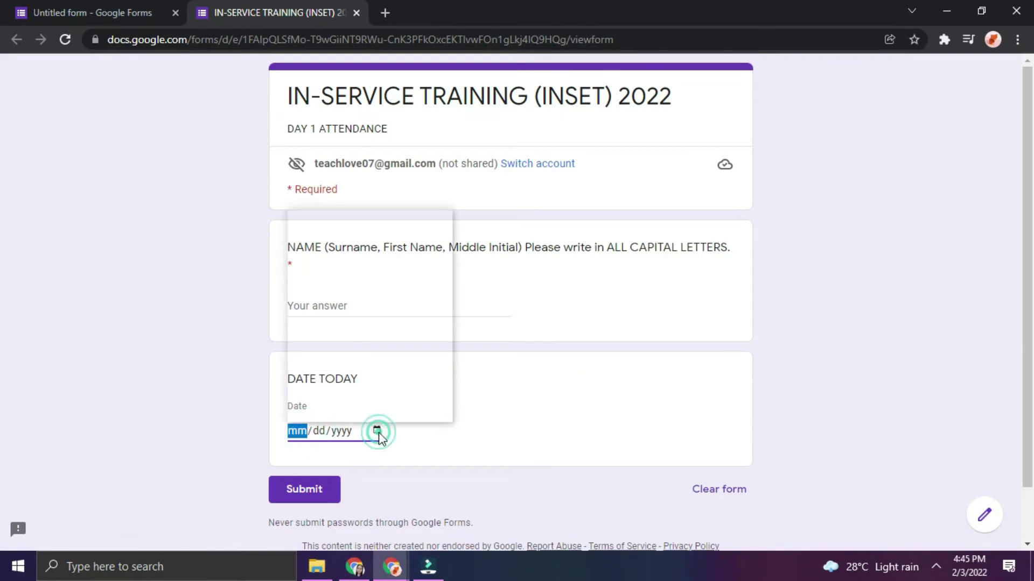
click(399, 295)
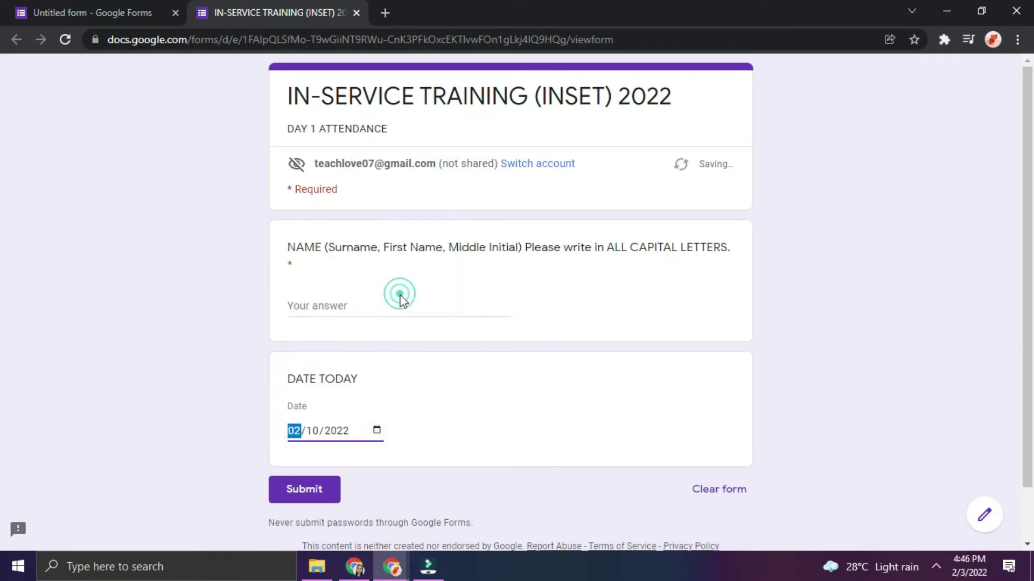
click(377, 431)
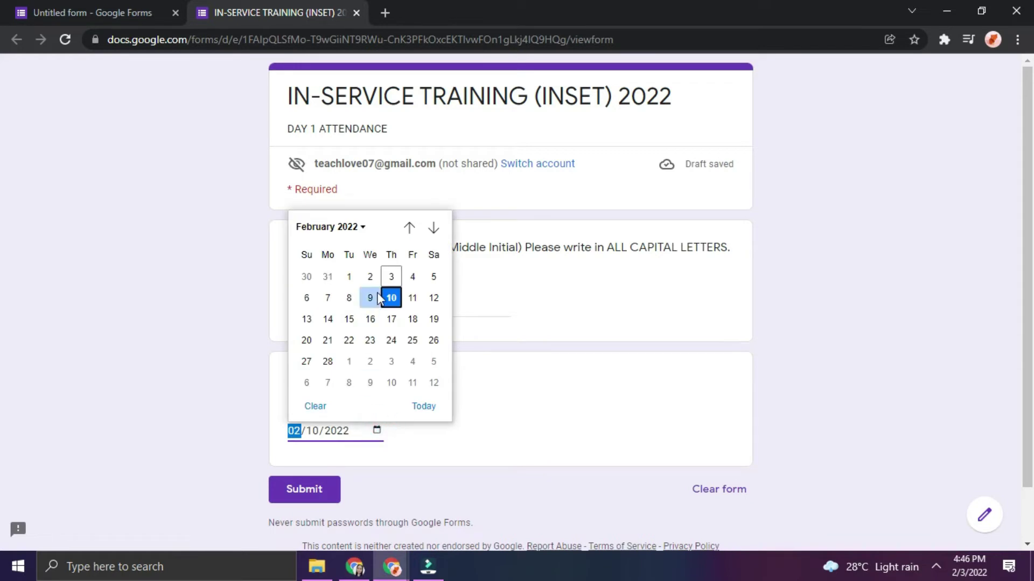
click(391, 321)
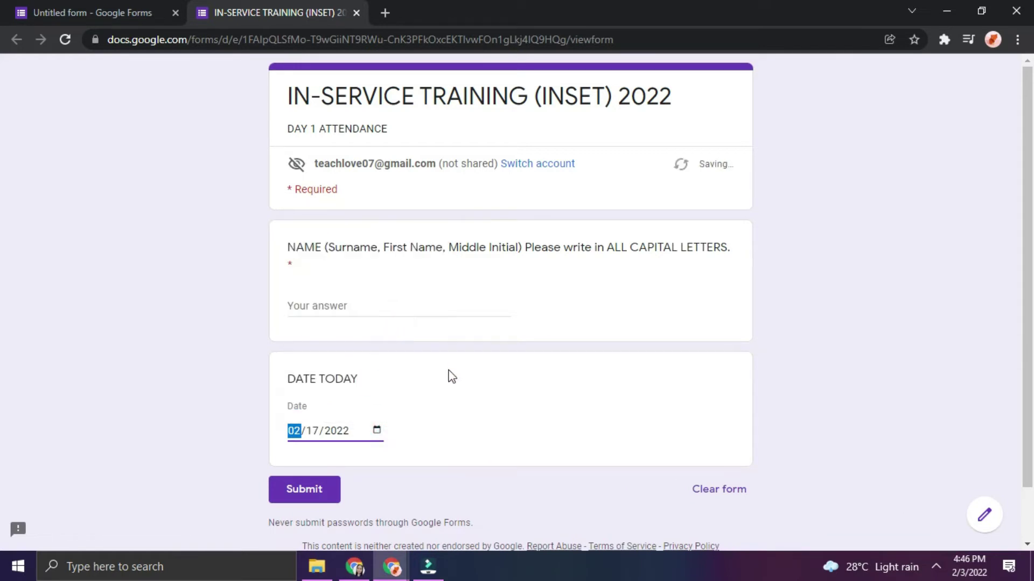
click(377, 431)
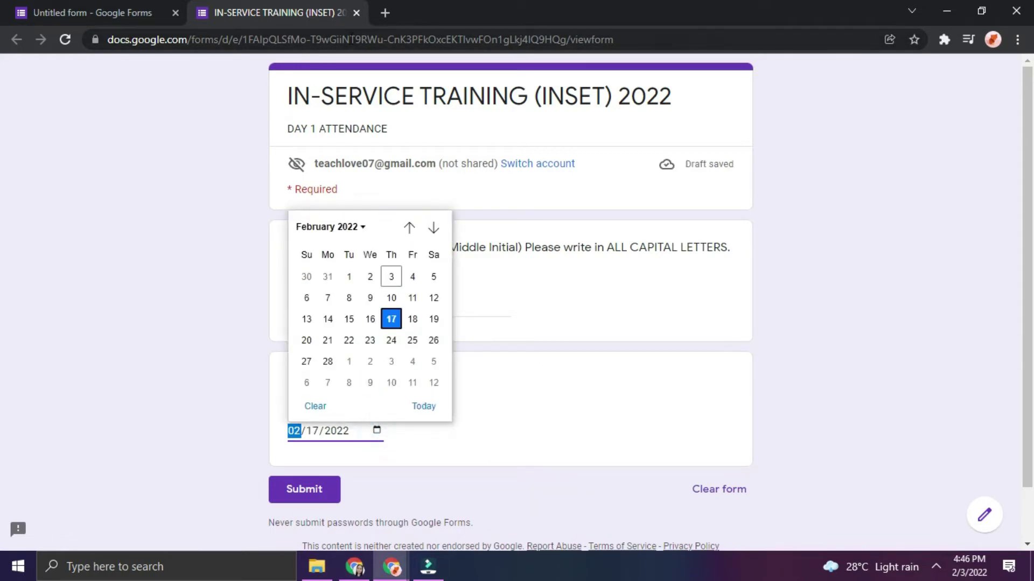
click(357, 12)
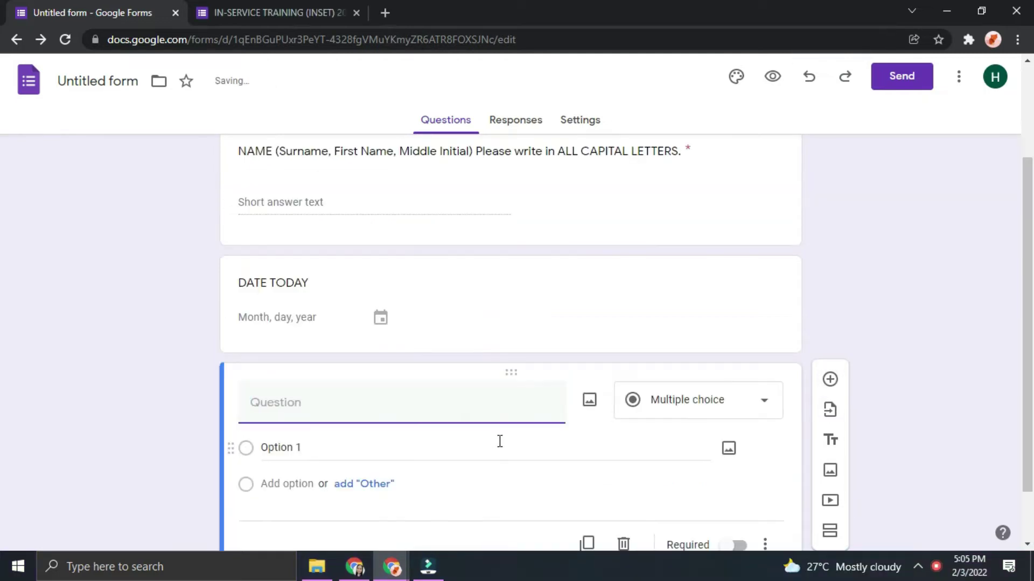
Title the third question SCHOOL and set its type to Dropdown
text(SCHOOL)
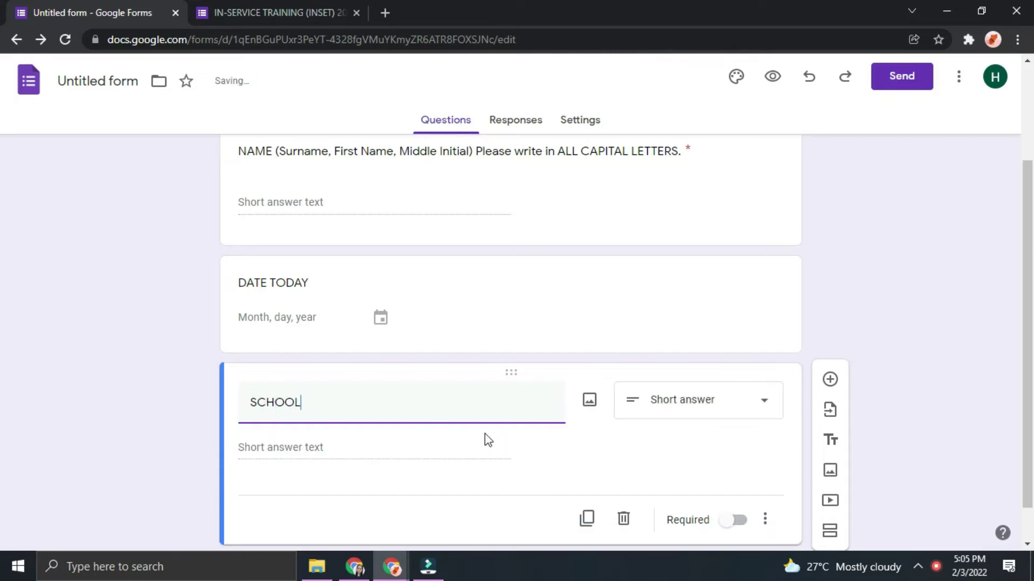
click(347, 447)
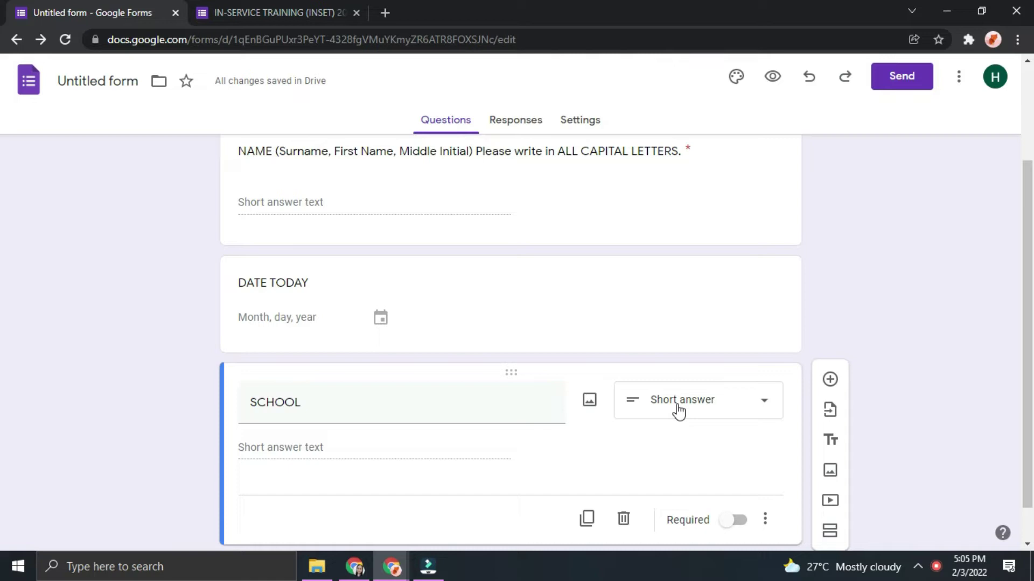
click(684, 410)
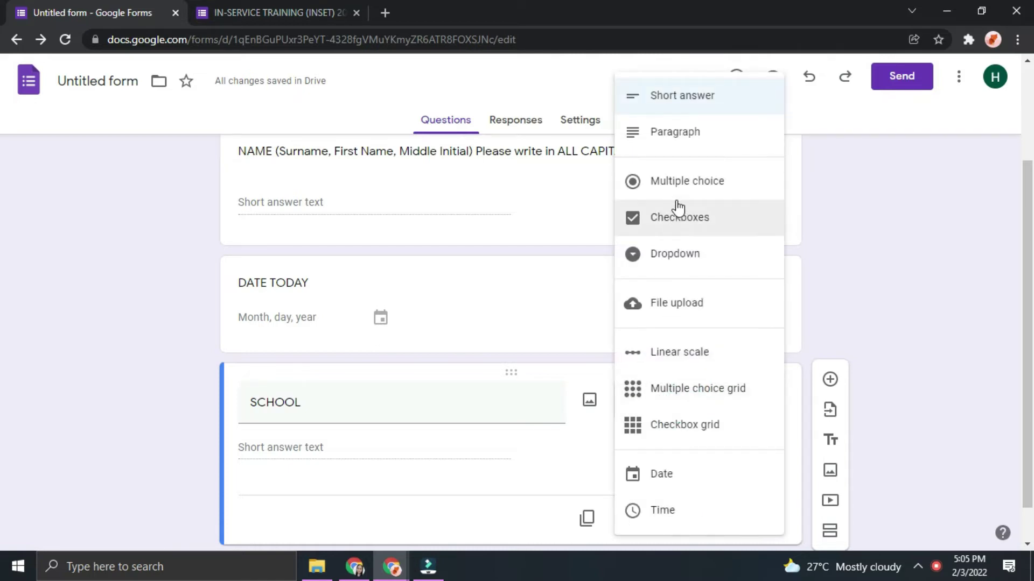
click(684, 182)
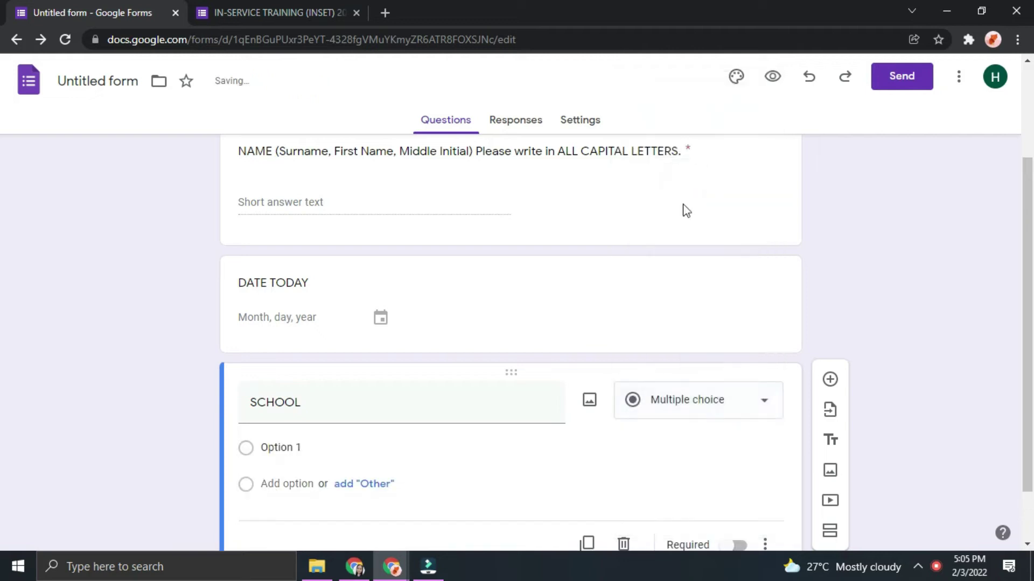
click(718, 408)
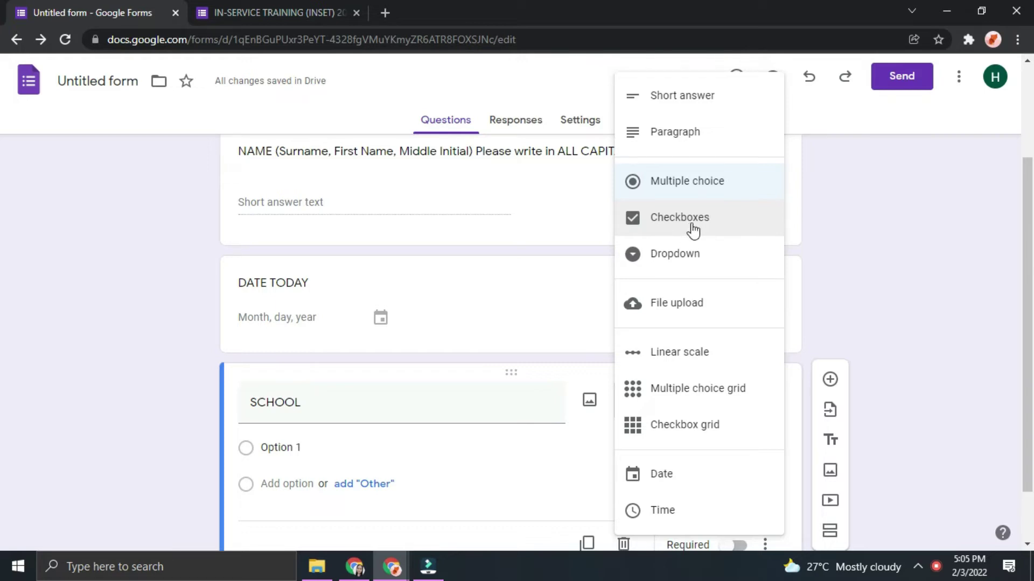
click(693, 231)
click(711, 415)
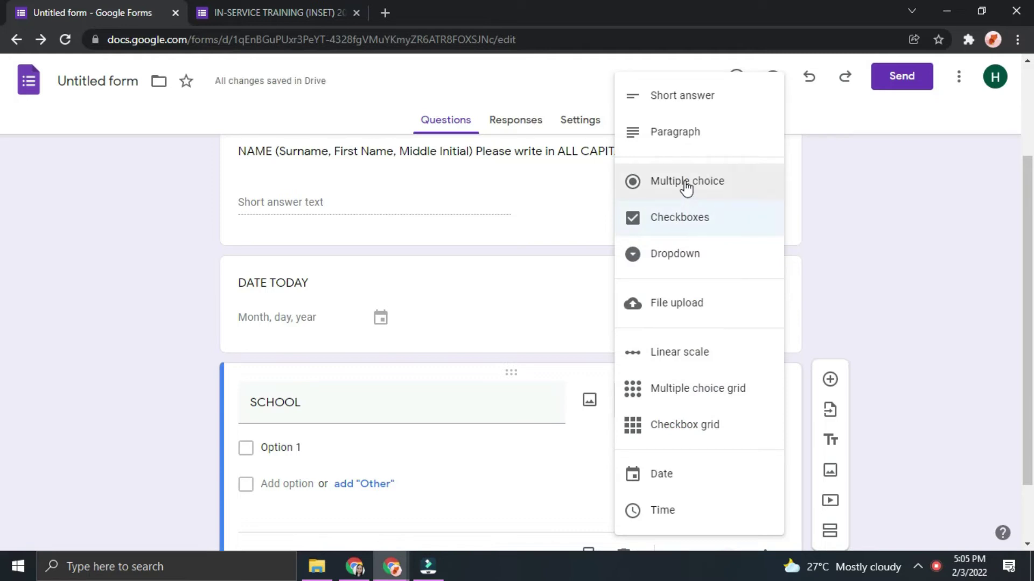
click(694, 257)
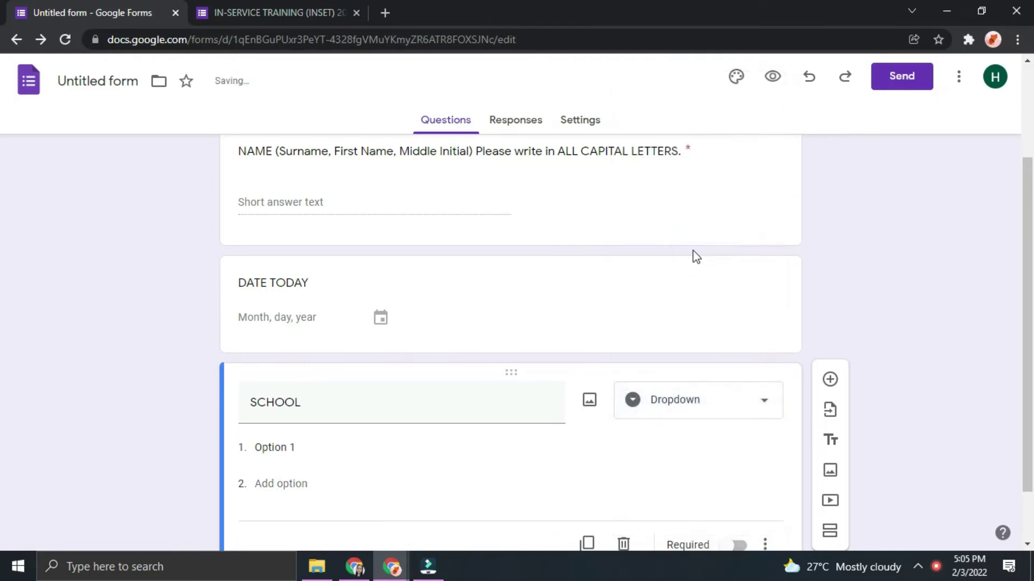
Enter the SCHOOL dropdown options A ES, B ES, C ES and D ES
click(377, 441)
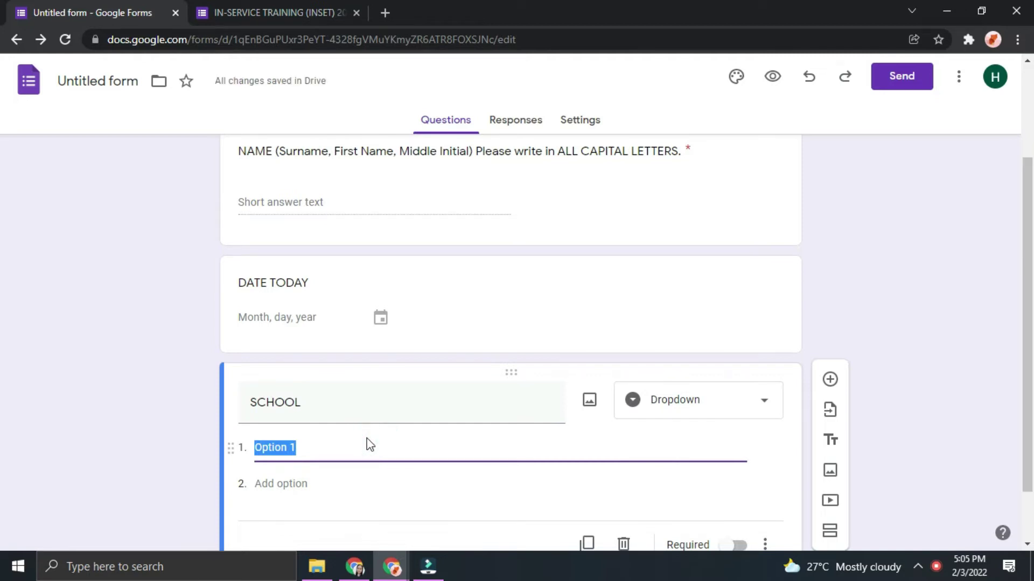
text(A ES)
key(Return)
text(B ES)
key(ctrl+a)
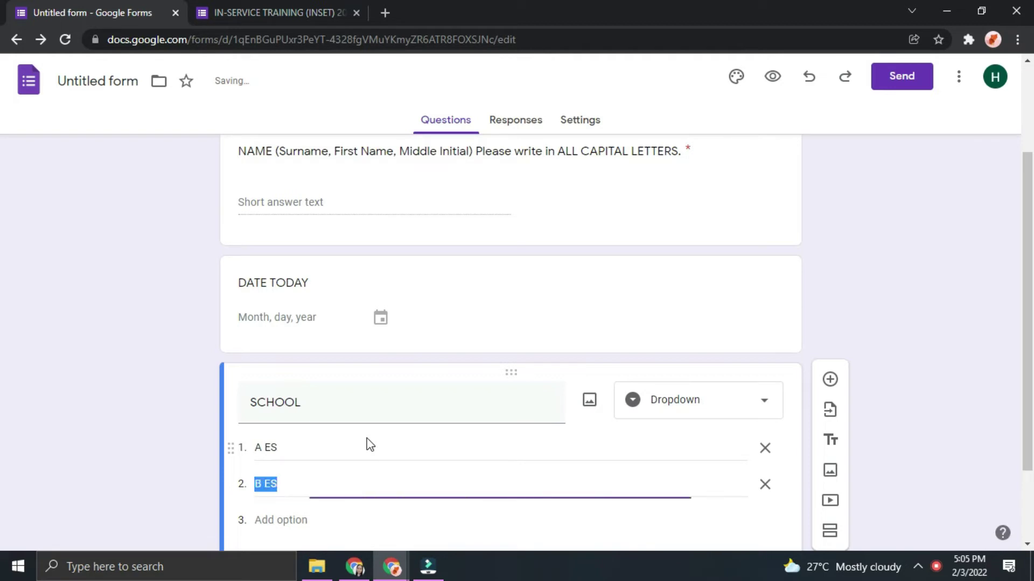
key(Return)
key(Return)
key(Up)
text(C E)
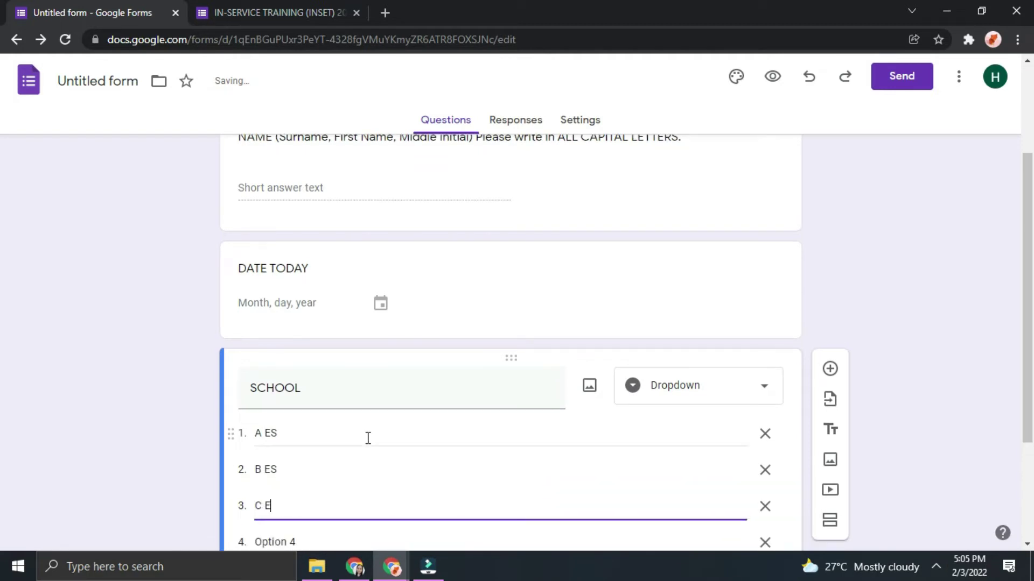
key(Down)
text(D)
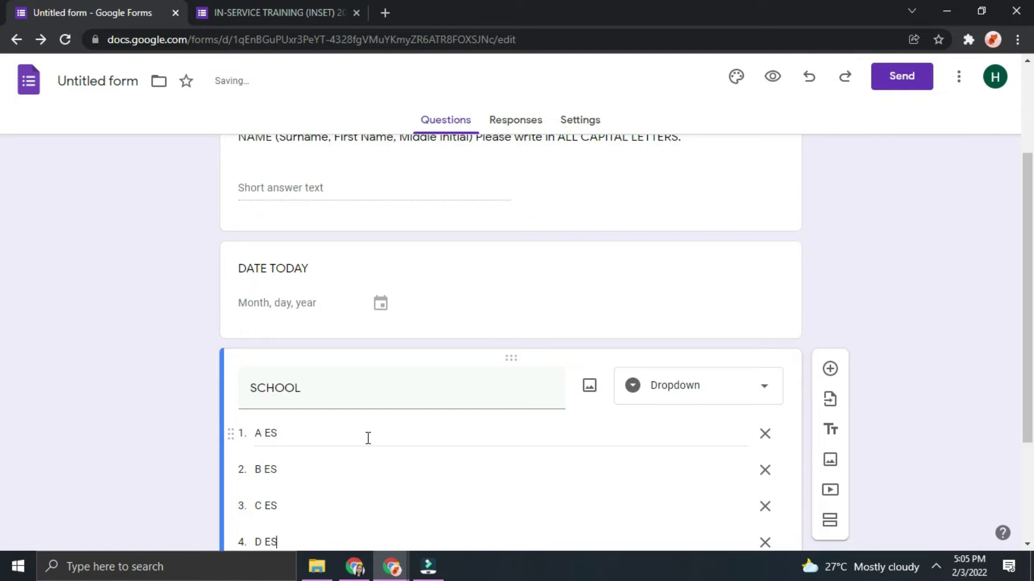
scroll(628, 460, down, 3)
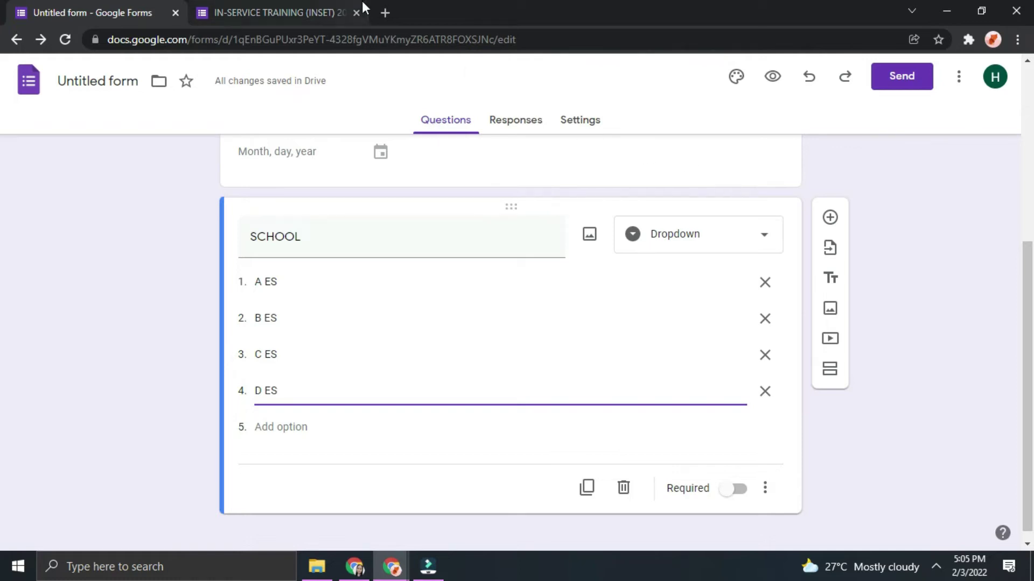
click(354, 14)
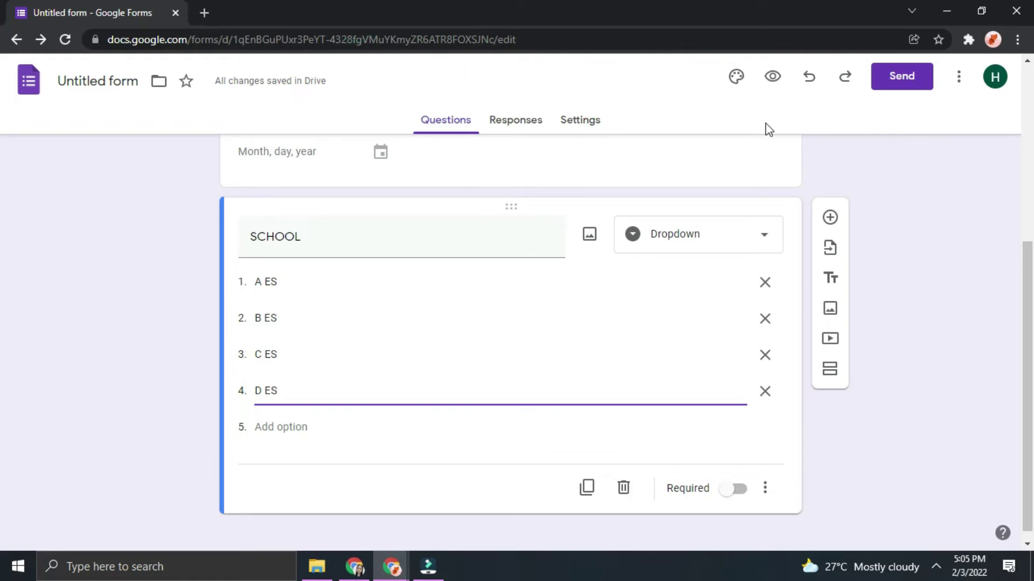
Preview the form, pick C ES from the SCHOOL dropdown, then close the preview
click(773, 79)
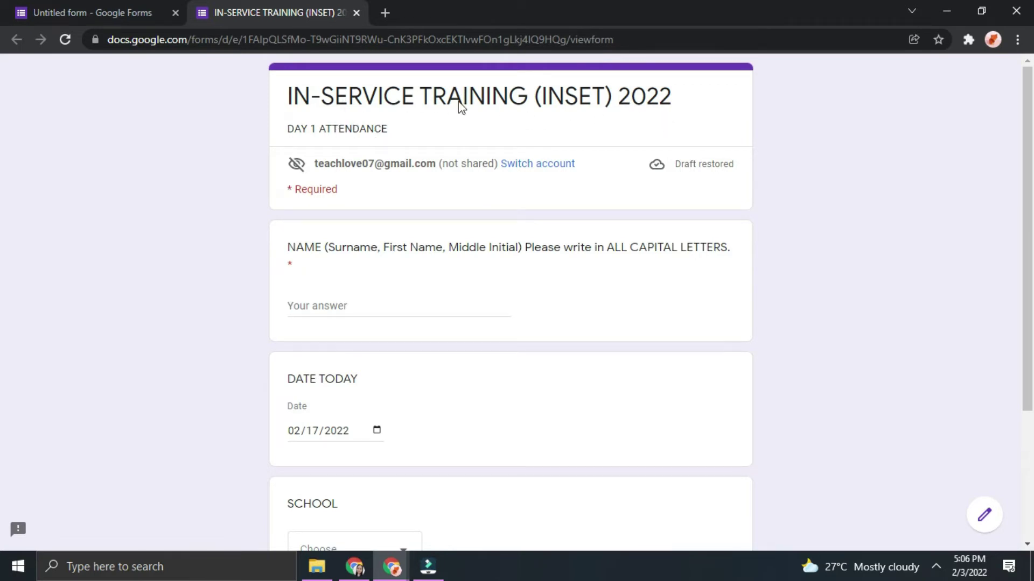
scroll(360, 284, down, 3)
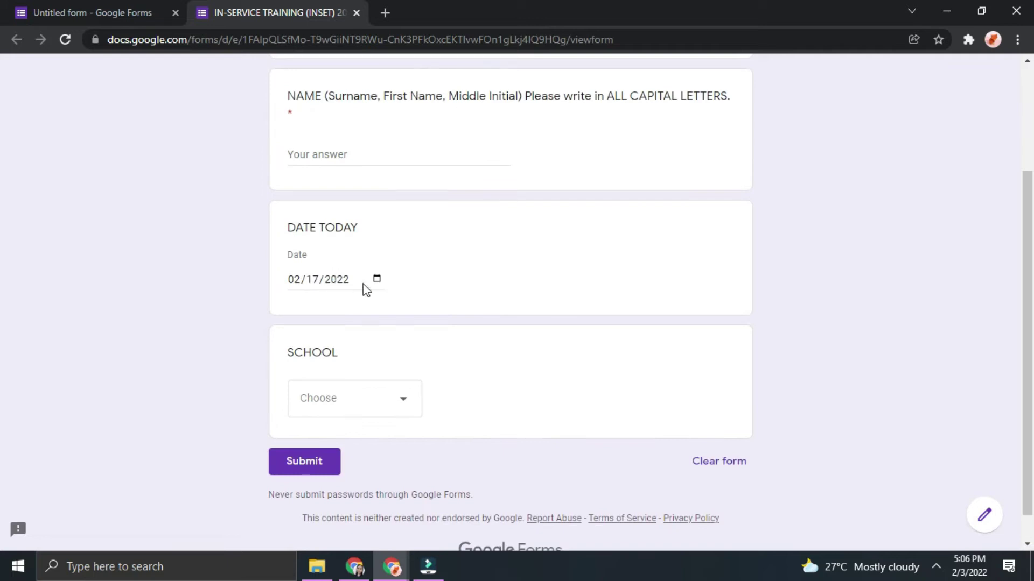
click(377, 280)
click(635, 356)
click(396, 408)
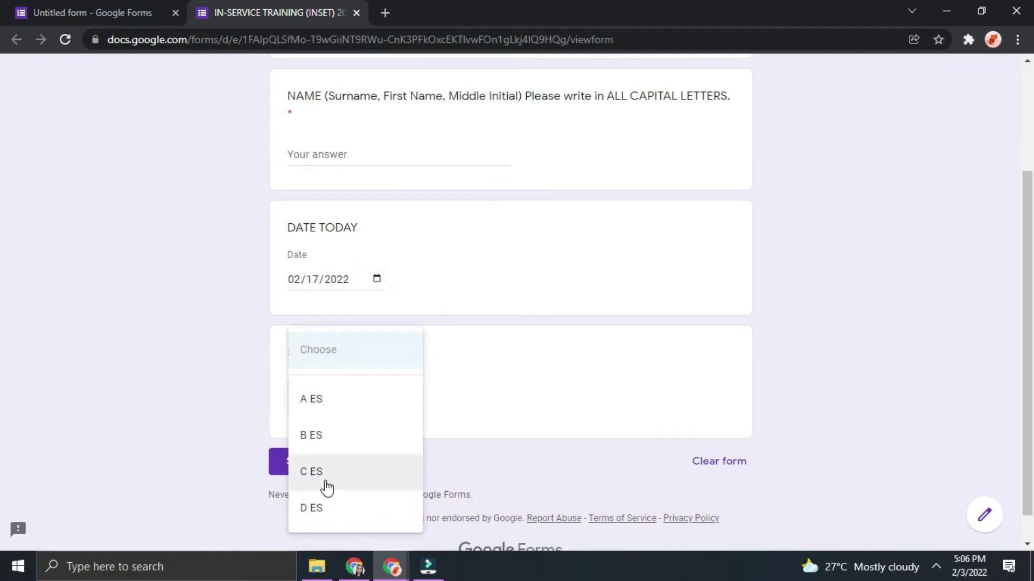
click(325, 479)
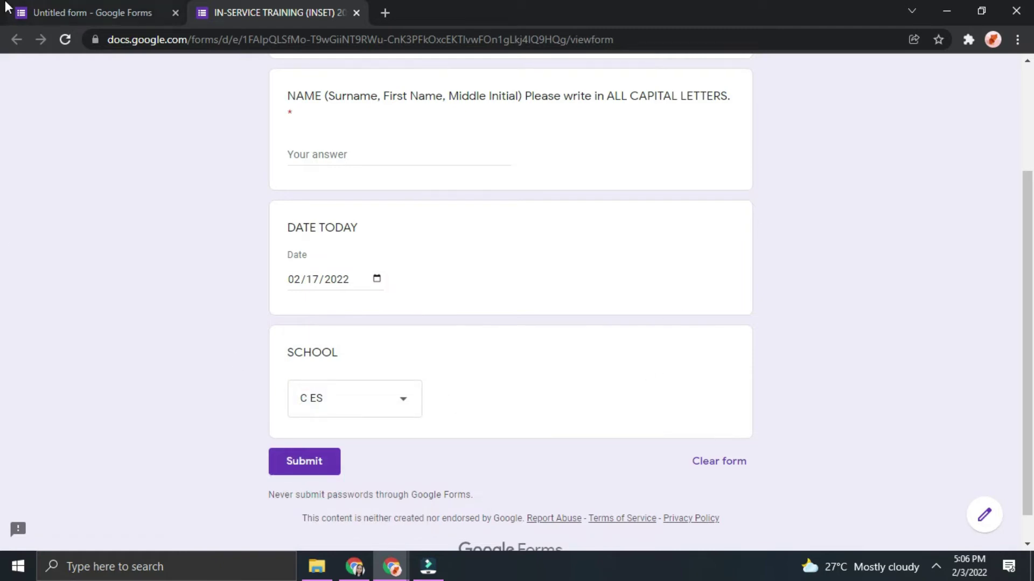
click(357, 12)
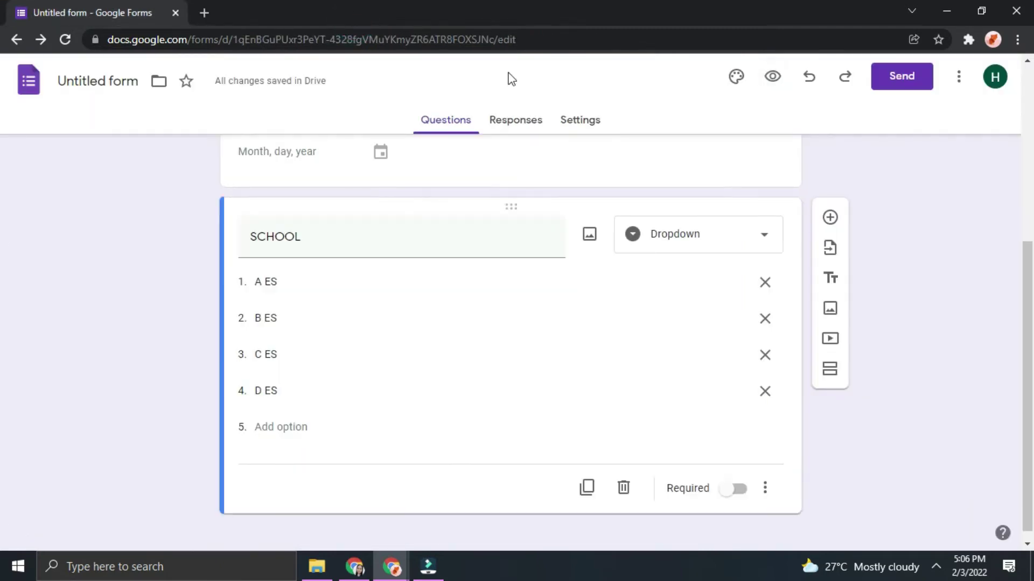
Add a GRADE LEVEL question with choices KINDER, GRADE 1 and GRADE 2
click(830, 217)
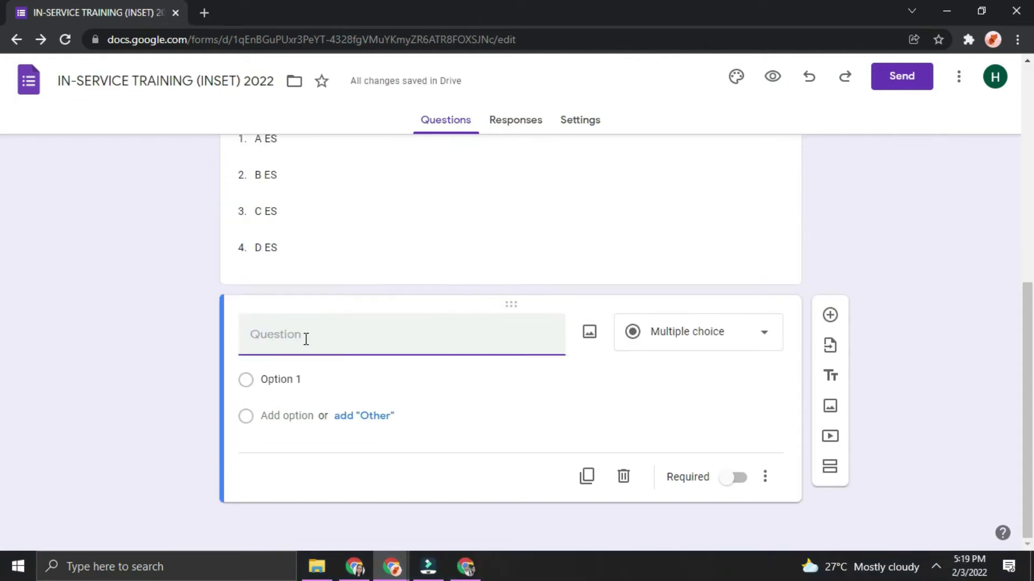
text(GRADE LEVEL)
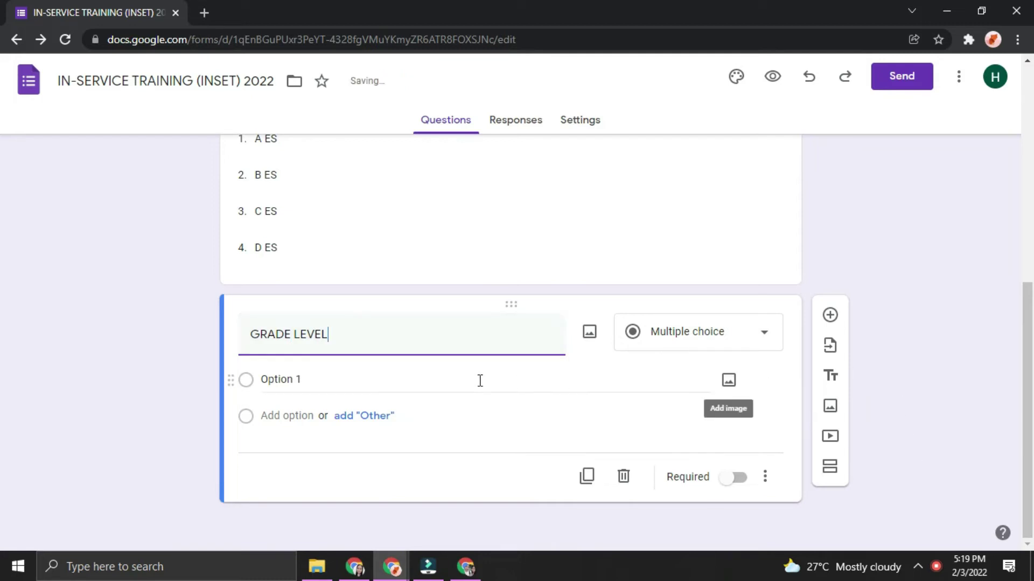
click(396, 383)
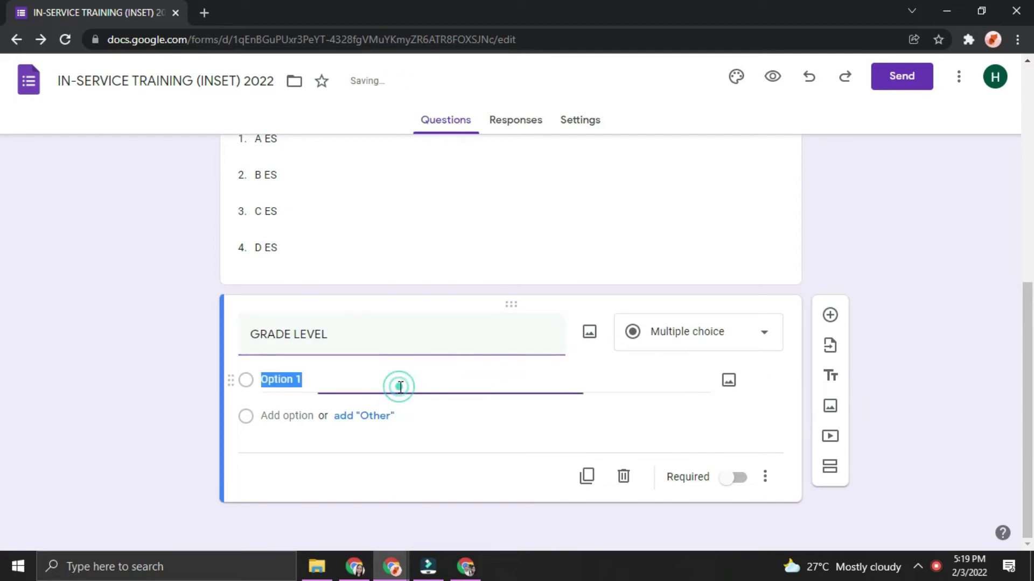
text(KINDER)
key(Return)
text(G)
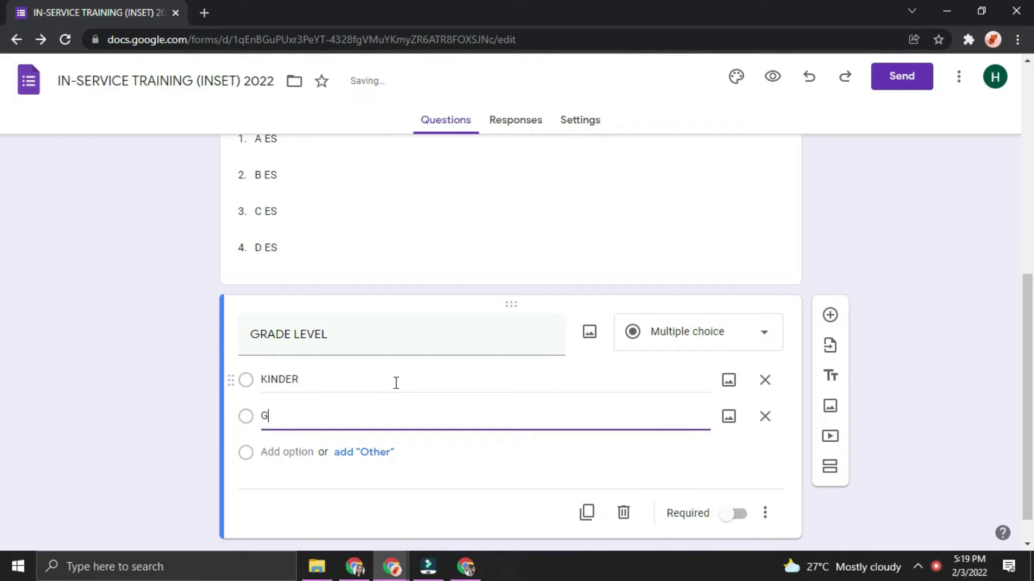
text(RADE 1)
key(Return)
text(G)
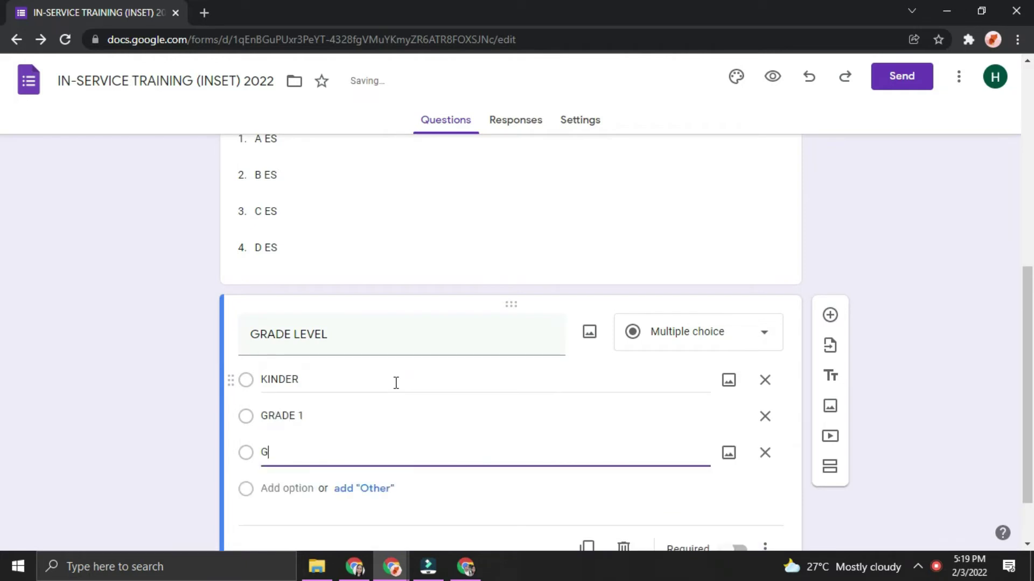
Continue the grade choices GRADE 3 through GRADE 6 and add an Other option
key(Return)
text(GRADE 3)
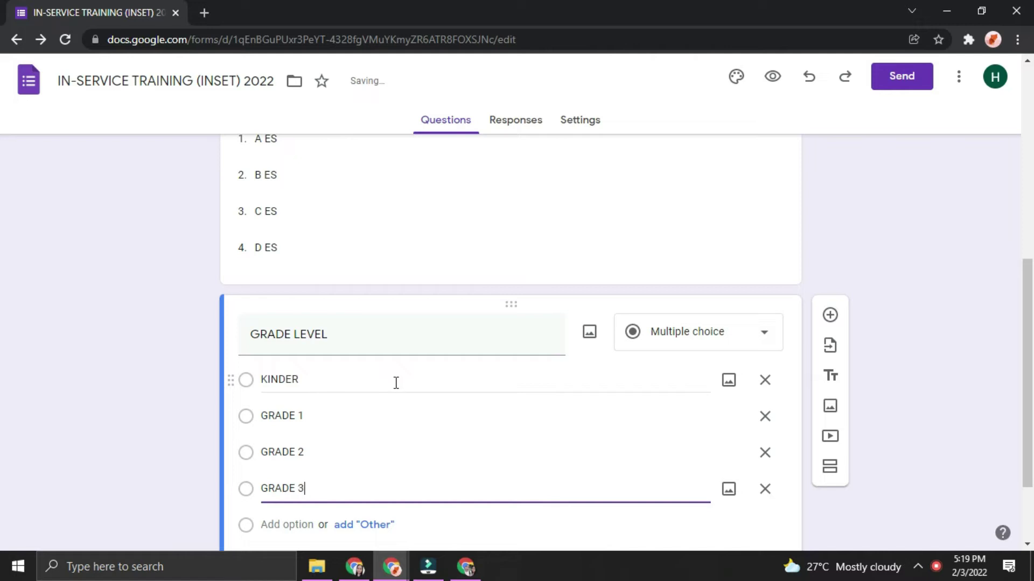
key(Return)
text(GRADE 4)
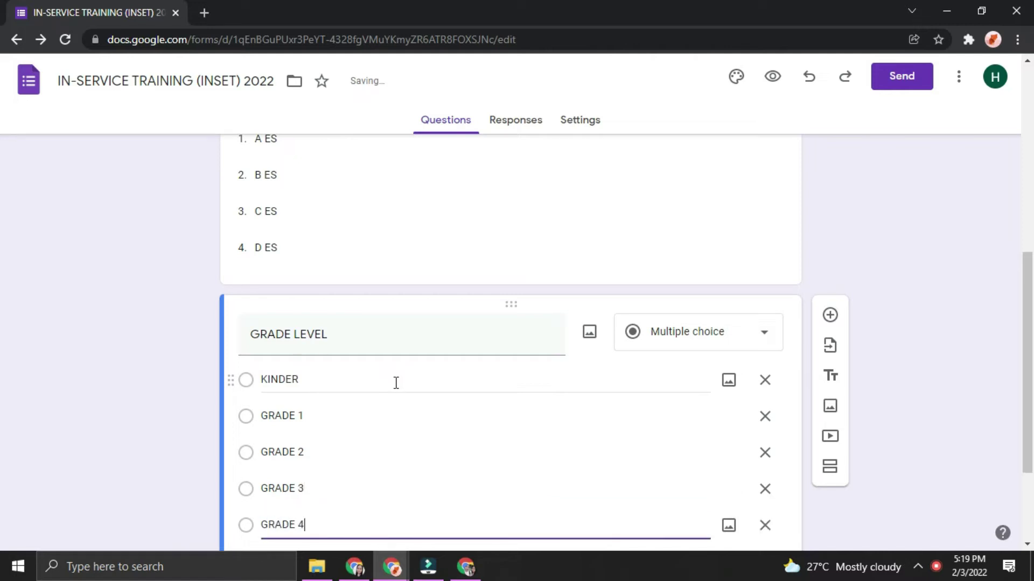
key(Return)
text(GRADE 5)
key(Return)
text(GRADE)
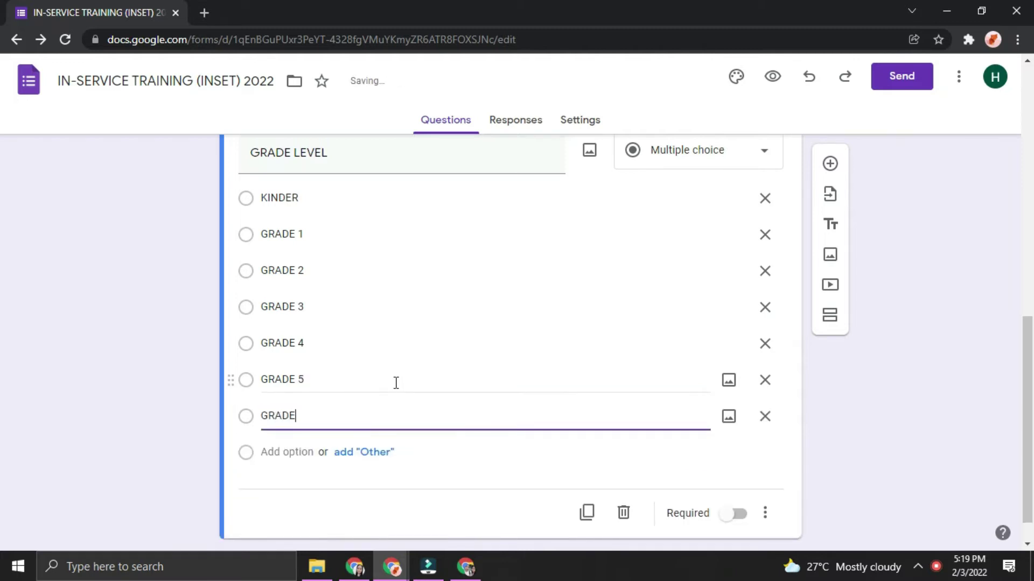
text( 6)
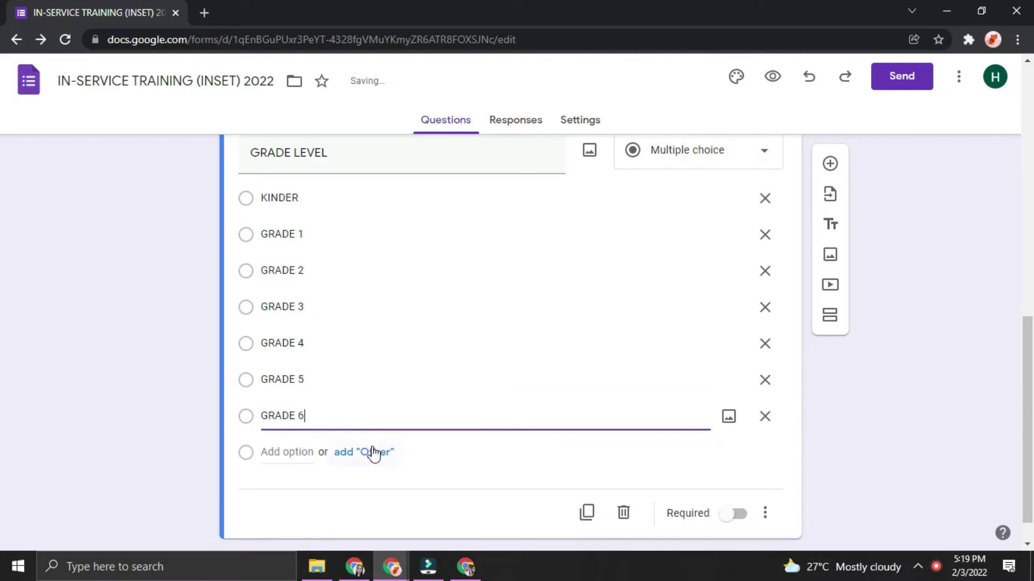
click(370, 452)
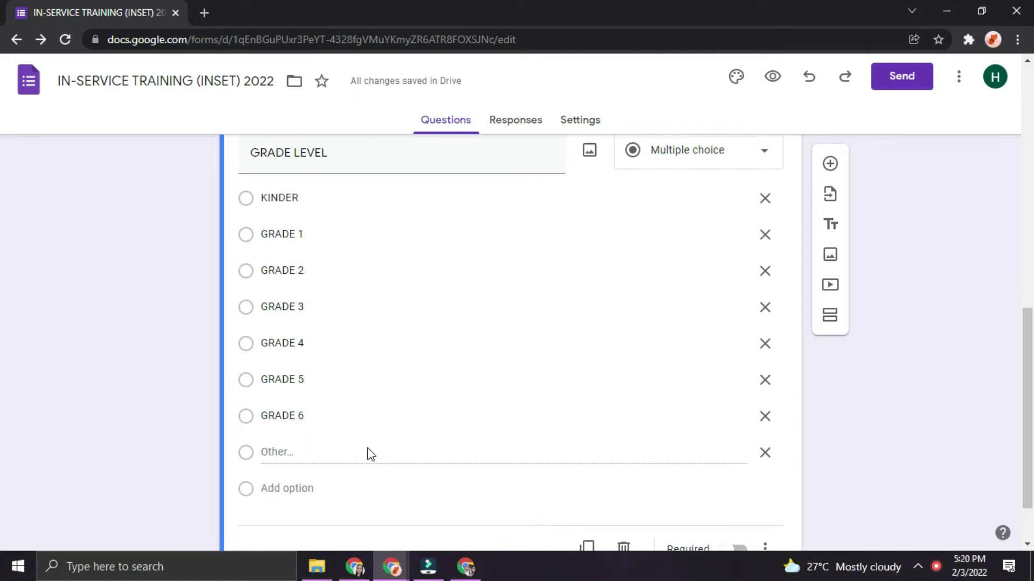
In a form preview, try the GRADE 4 and Other choices under GRADE LEVEL
click(773, 76)
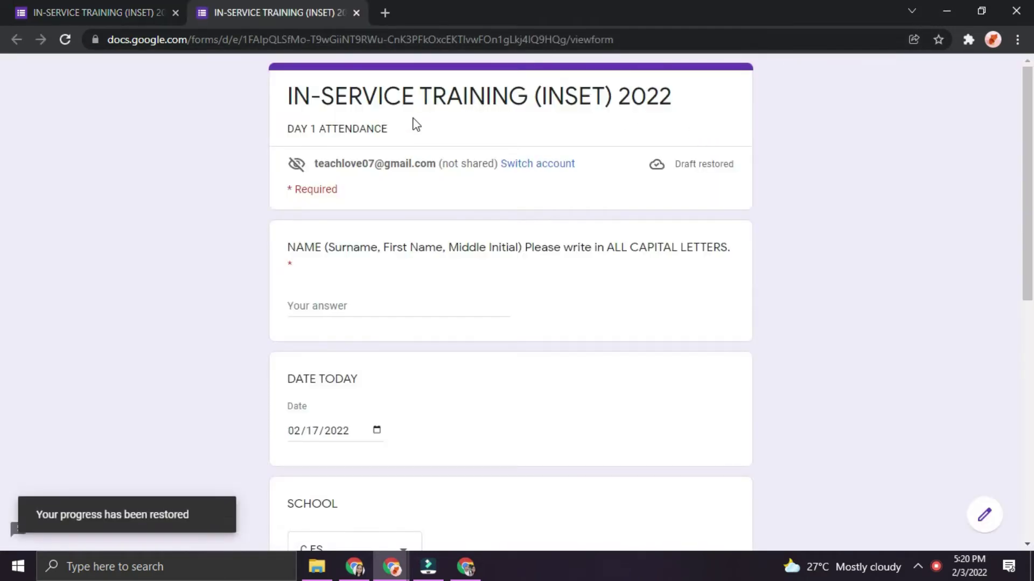
scroll(358, 307, down, 8)
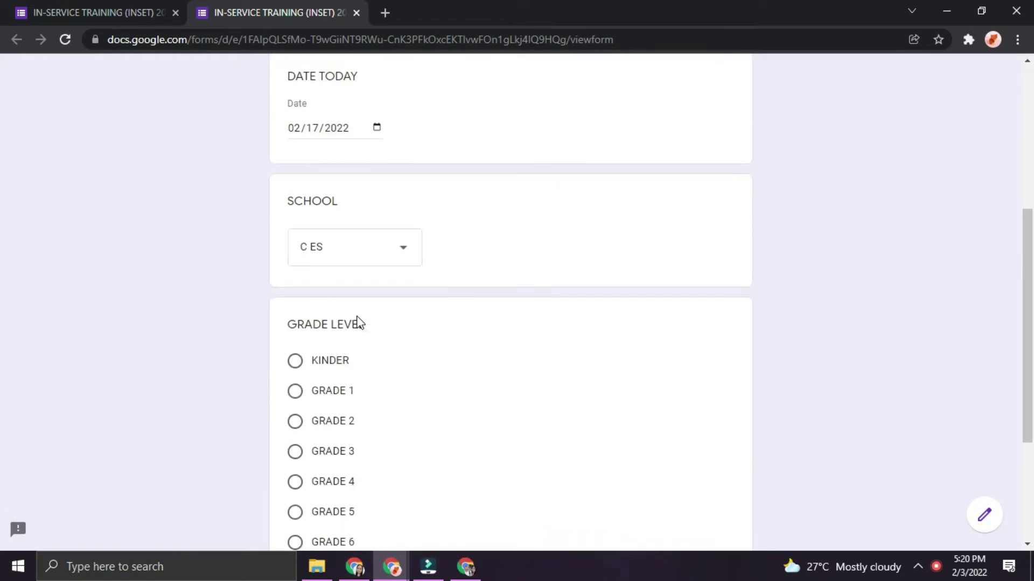
scroll(367, 356, up, 2)
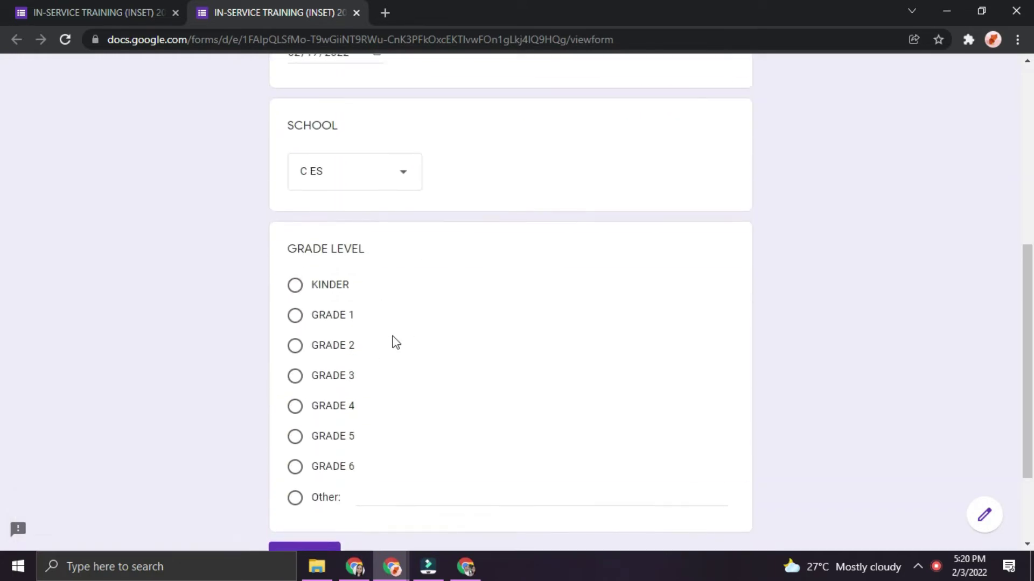
click(300, 413)
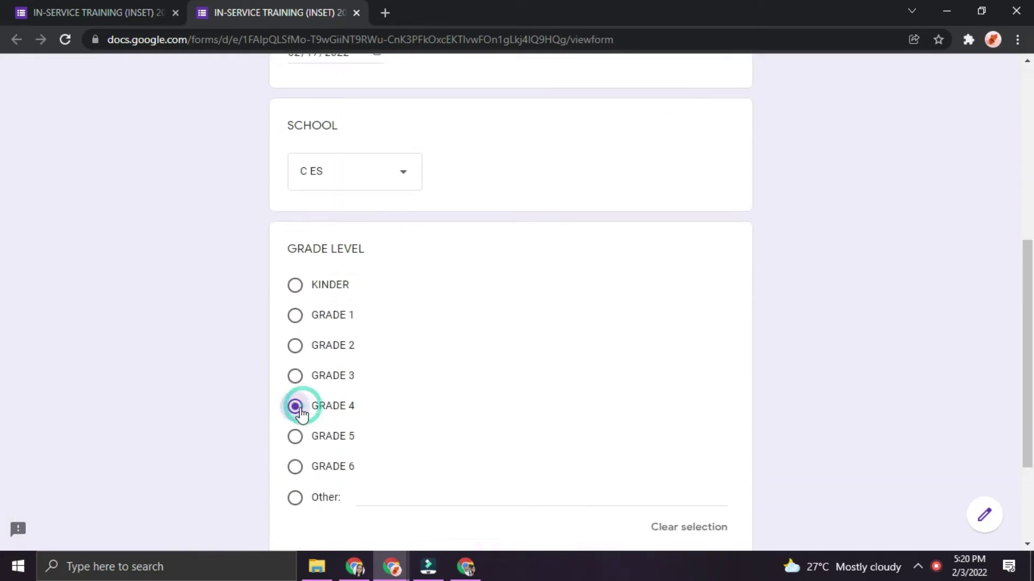
click(297, 497)
scroll(386, 503, down, 3)
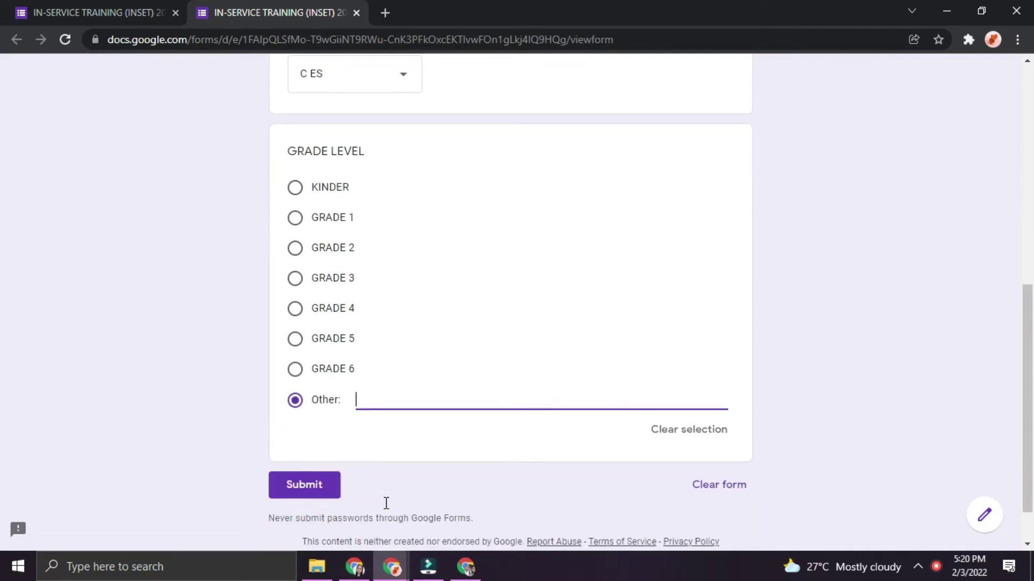
scroll(323, 447, up, 10)
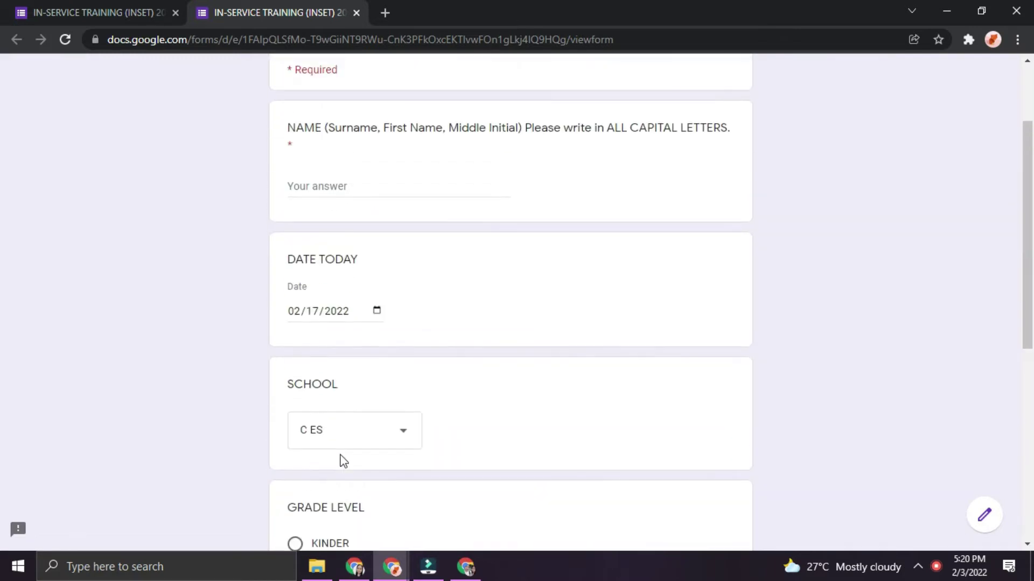
Return to the editor tab and mark the question as required
key(ctrl+Page_Up)
click(740, 480)
scroll(731, 403, up, 5)
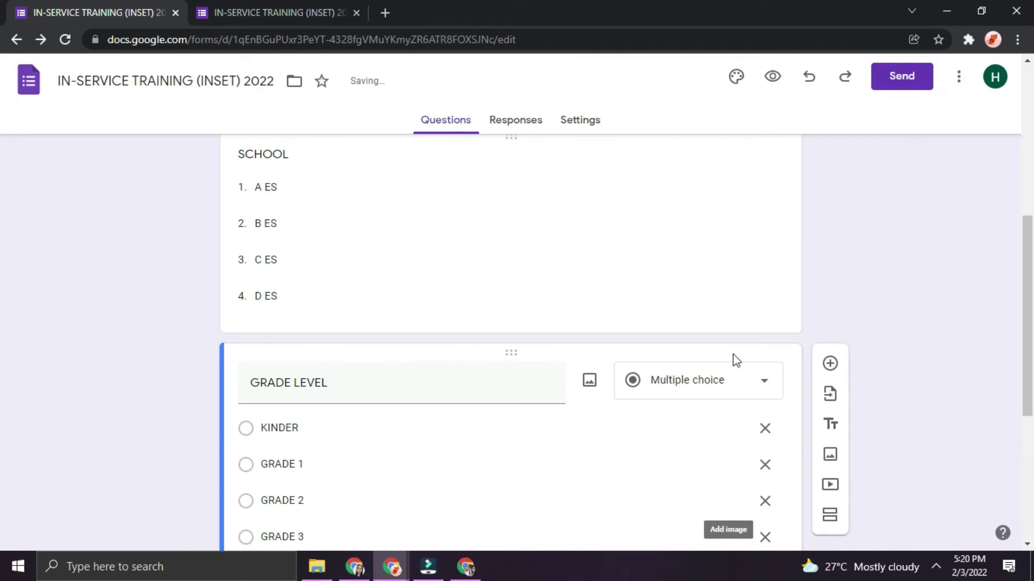
Make the SCHOOL and DATE TODAY questions required
scroll(709, 427, up, 3)
click(636, 372)
scroll(720, 466, down, 6)
click(736, 269)
scroll(732, 312, up, 6)
click(681, 226)
click(737, 319)
Add a short-answer CONTACT NUMBER question below GRADE LEVEL, then switch it to File upload
scroll(695, 332, up, 4)
click(662, 337)
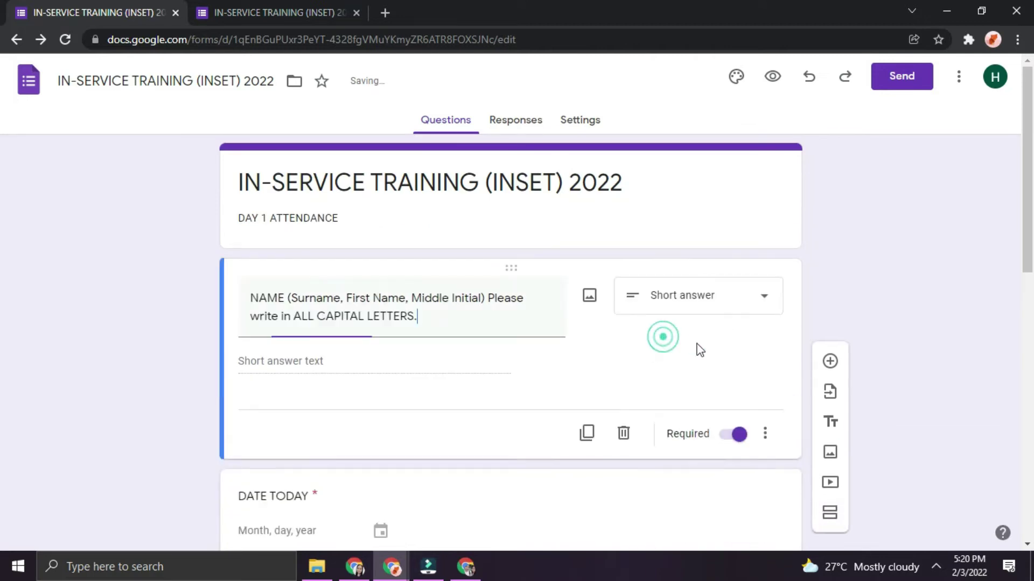
scroll(753, 442, down, 1)
scroll(754, 431, down, 8)
click(709, 412)
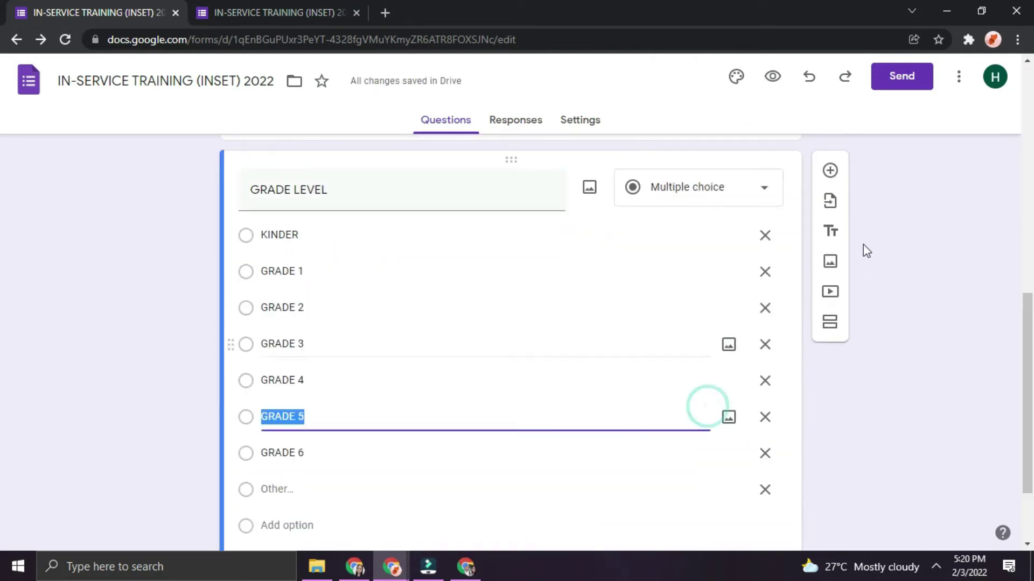
click(830, 171)
text(CONTACT NUMBER)
click(676, 333)
click(673, 317)
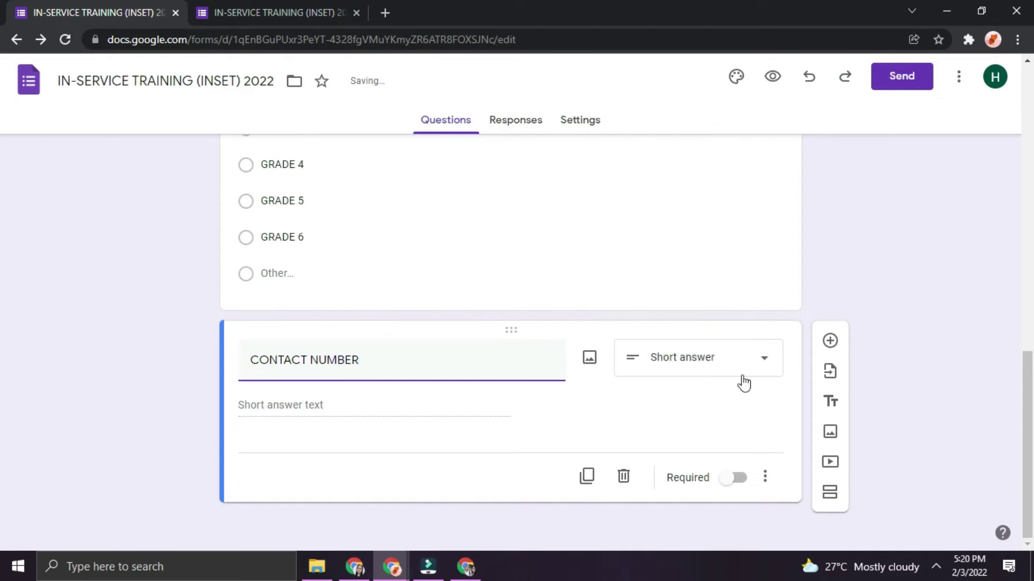
click(722, 370)
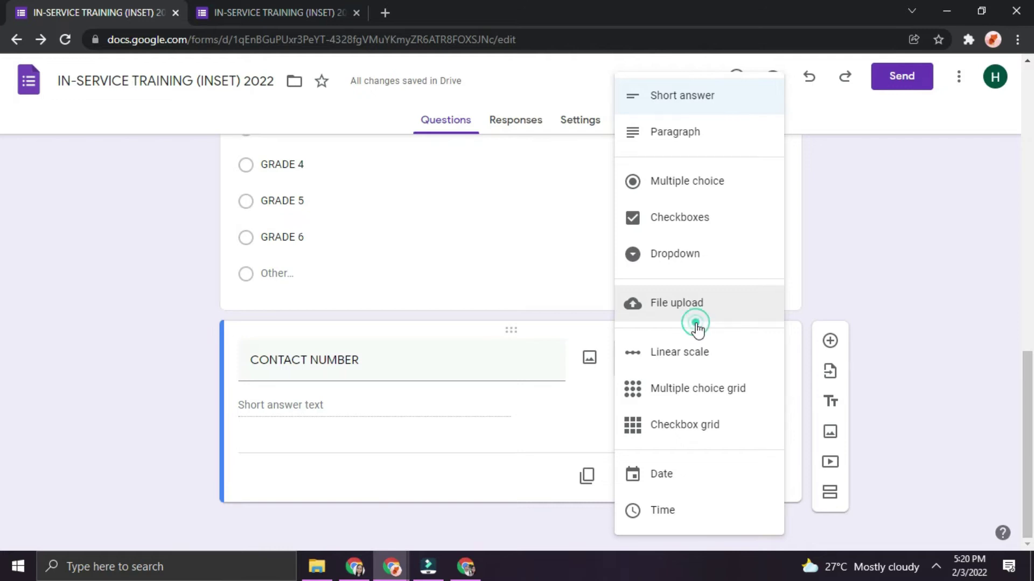
click(695, 315)
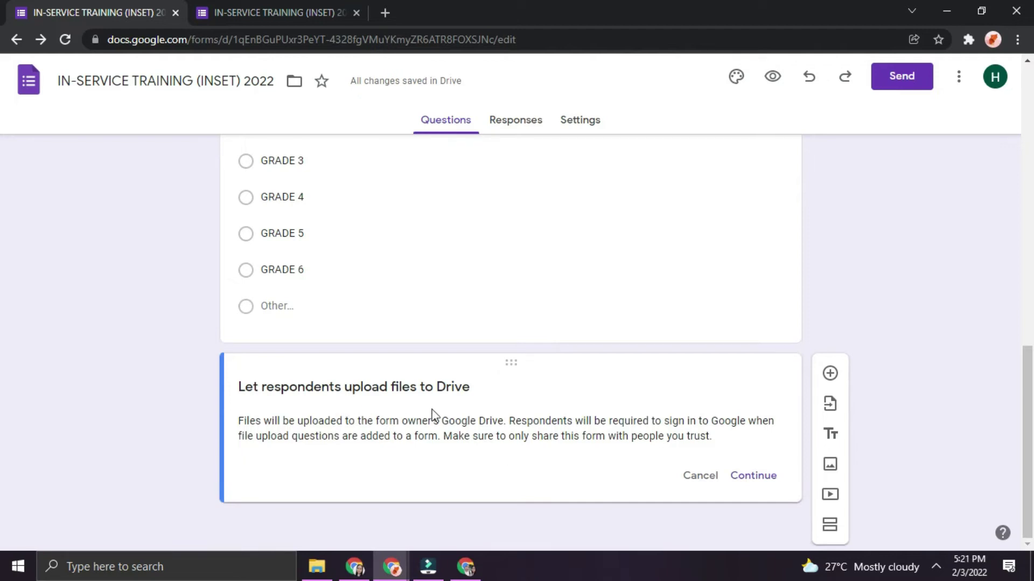
Set the file upload to accept only images with a 10 MB maximum size
click(752, 476)
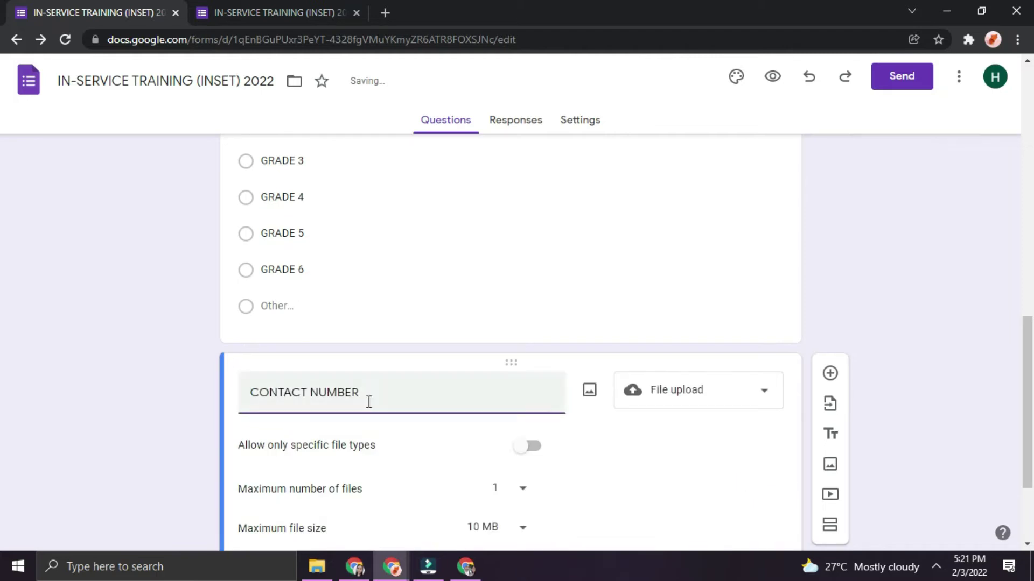
scroll(366, 401, down, 3)
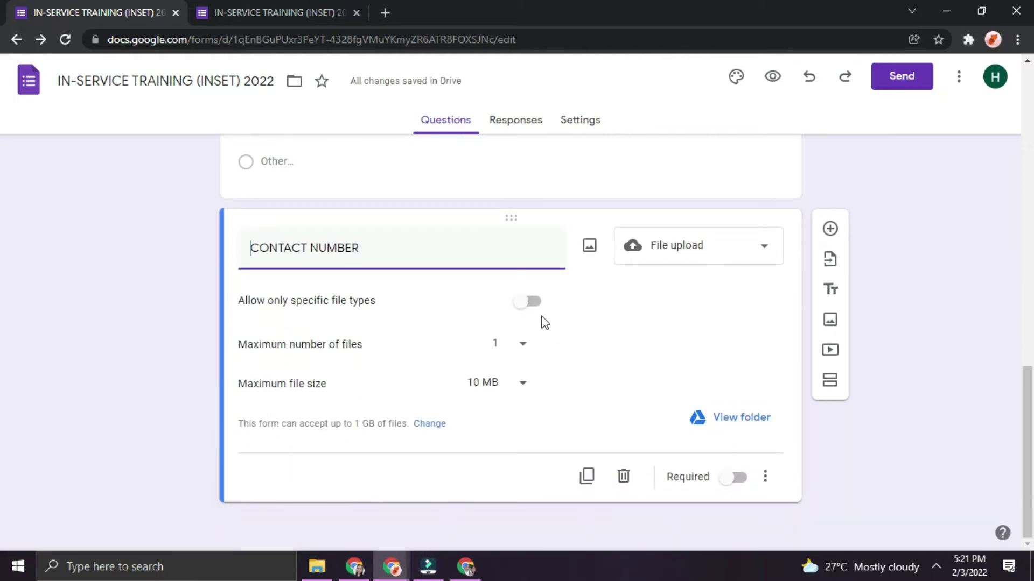
click(532, 302)
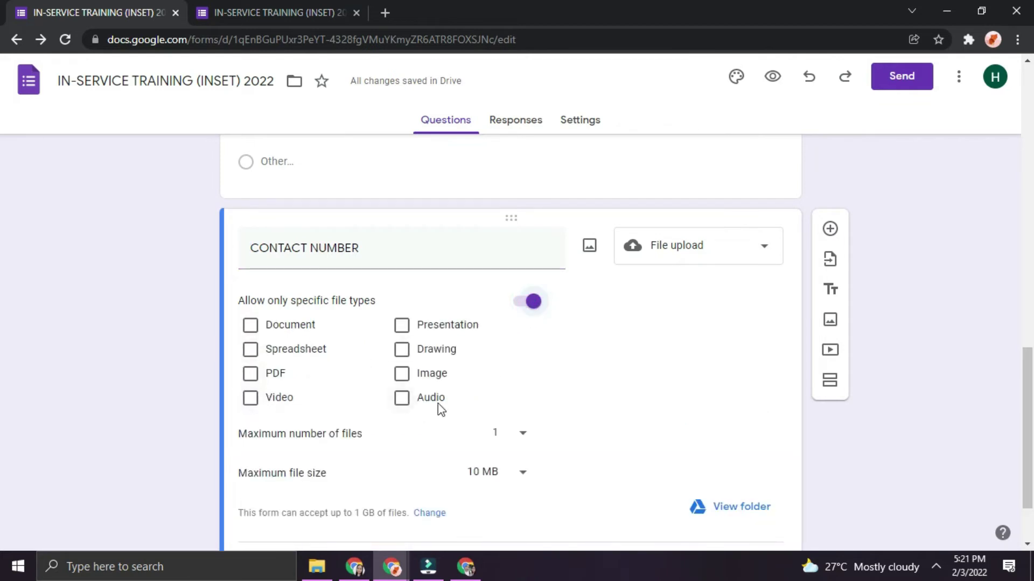
click(409, 381)
scroll(547, 458, down, 2)
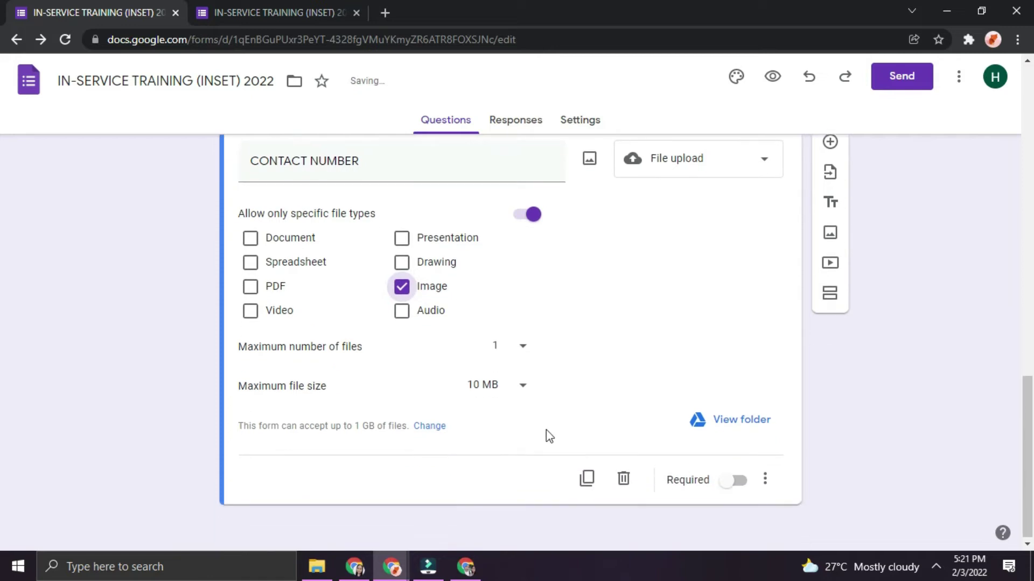
click(509, 388)
click(619, 364)
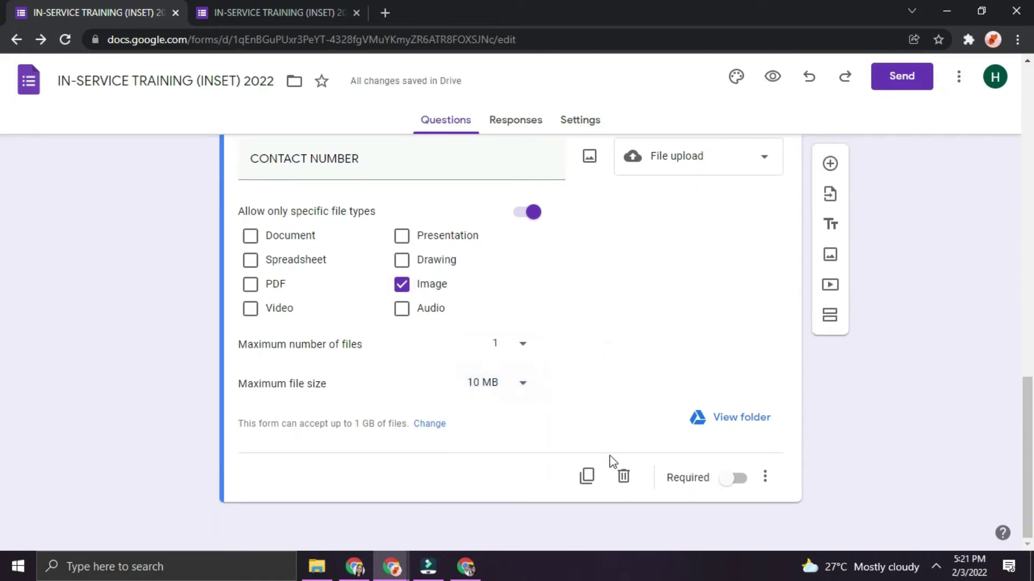
Change CONTACT NUMBER back to a Short answer question
scroll(575, 455, up, 1)
scroll(574, 455, up, 2)
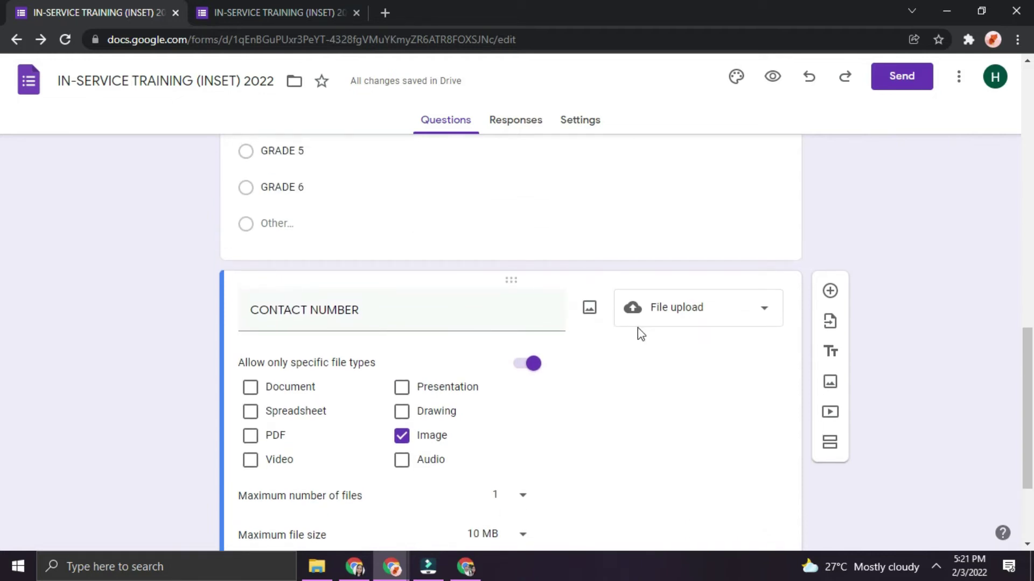
click(720, 321)
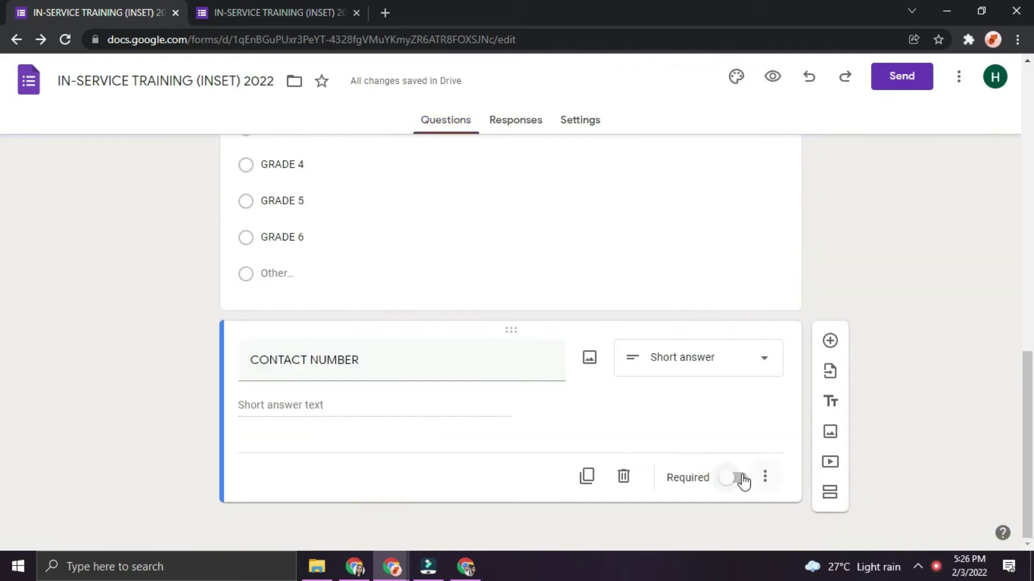
click(739, 478)
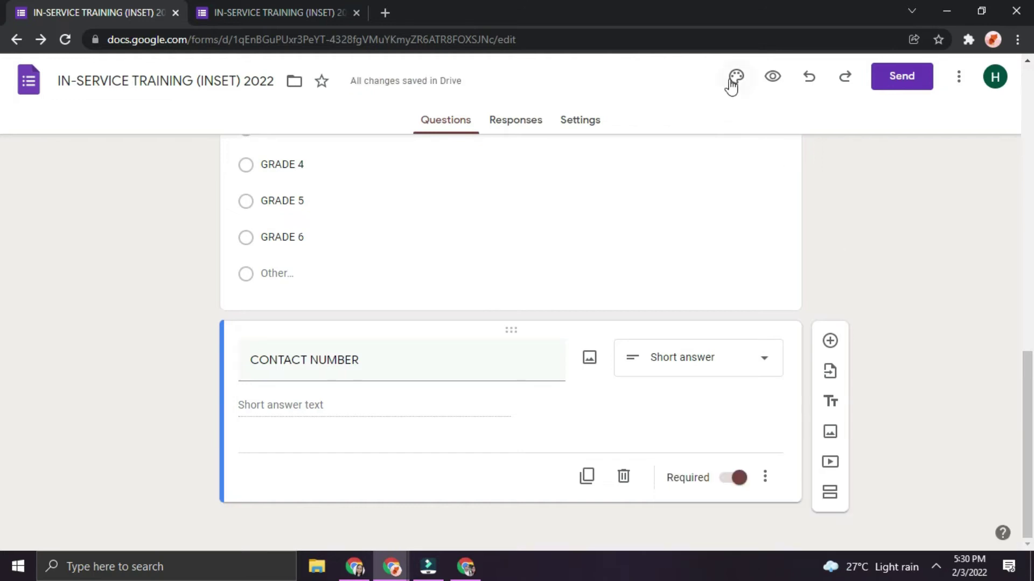
Set the bookshelf picture from the themes gallery as the form's header image
click(731, 85)
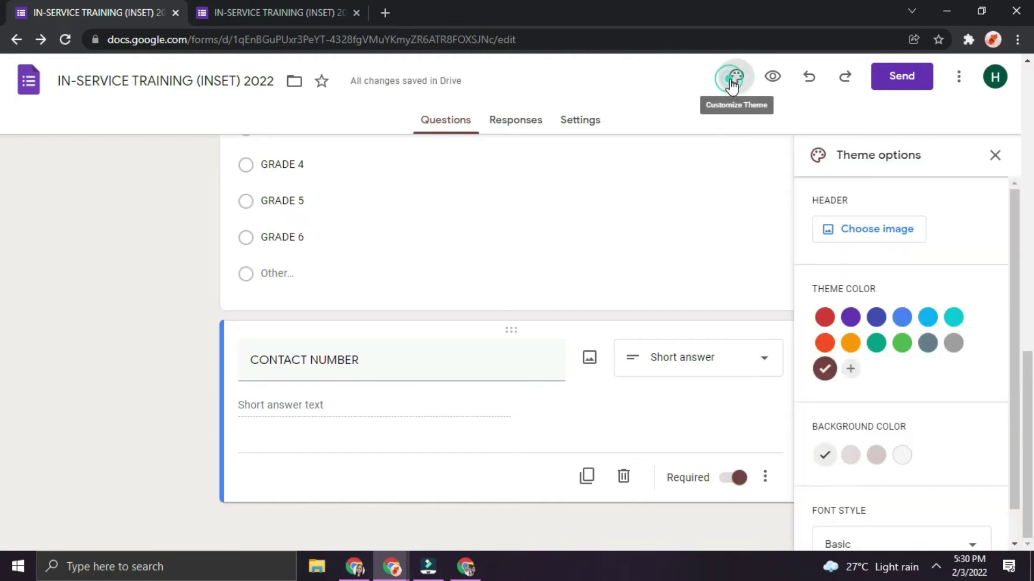
click(886, 230)
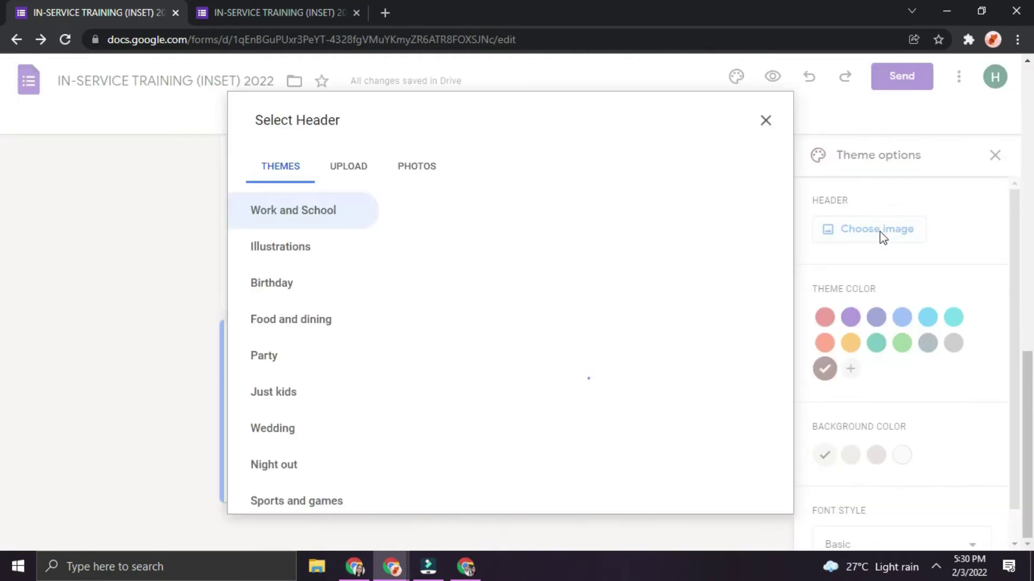
scroll(612, 365, down, 6)
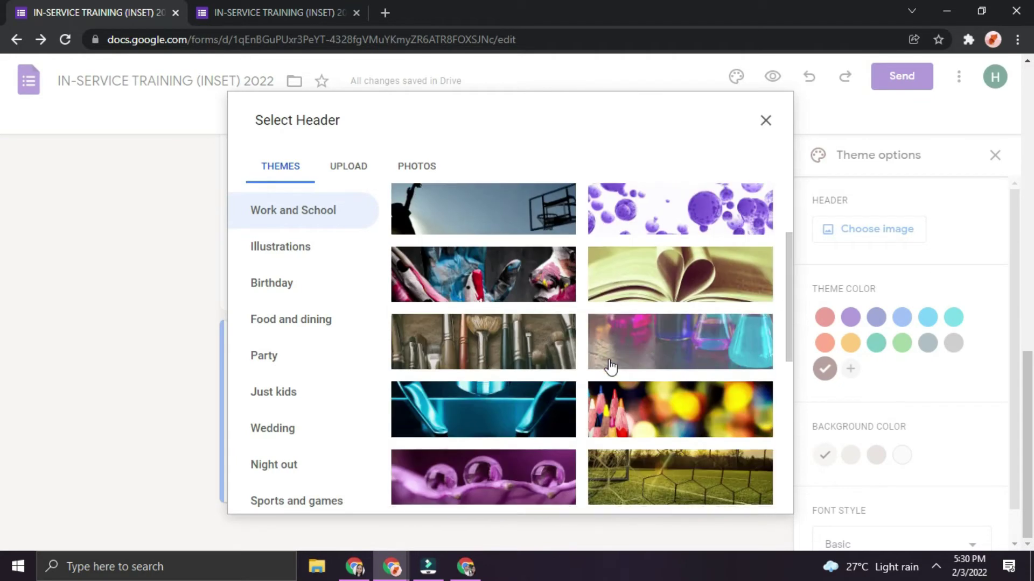
scroll(578, 429, down, 5)
click(537, 457)
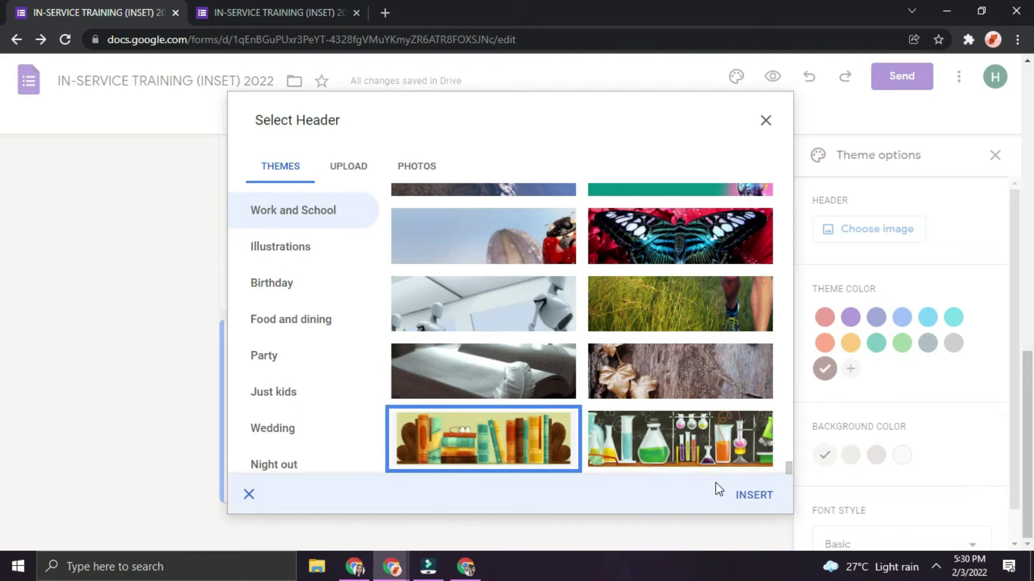
click(745, 502)
scroll(541, 381, up, 10)
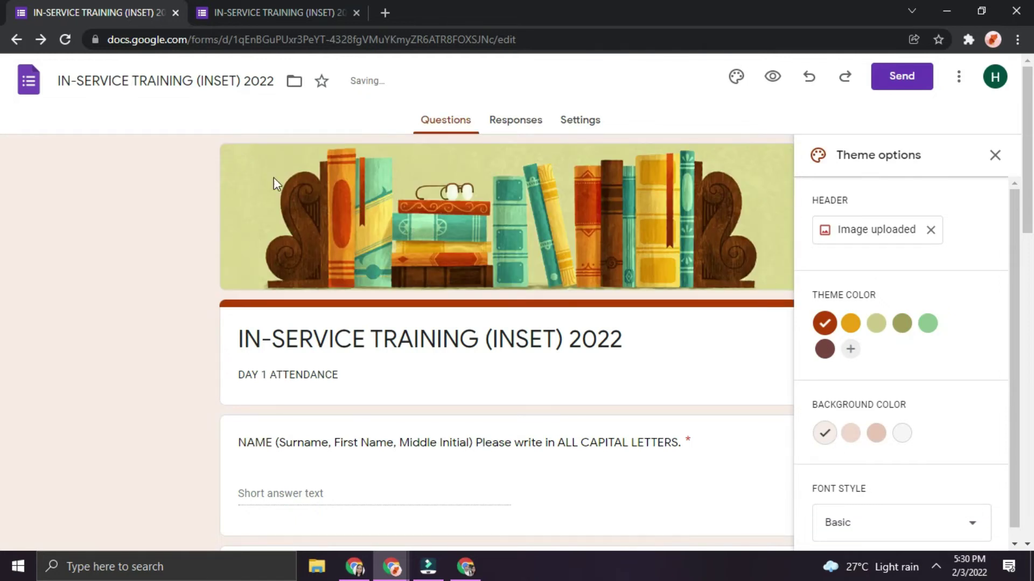
Preview the form with its new header, then close the preview tab
click(775, 75)
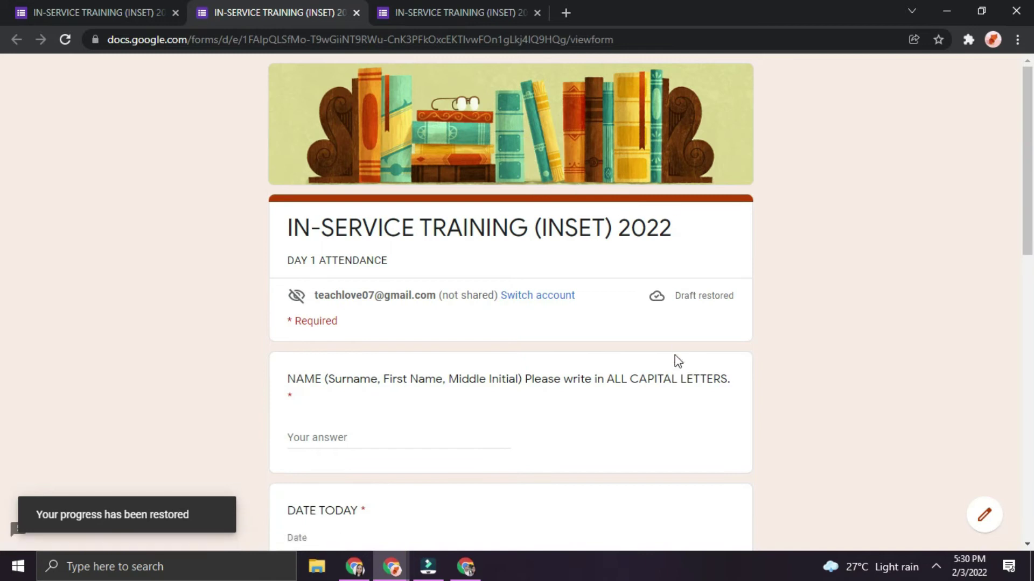
scroll(674, 355, down, 3)
scroll(676, 364, down, 8)
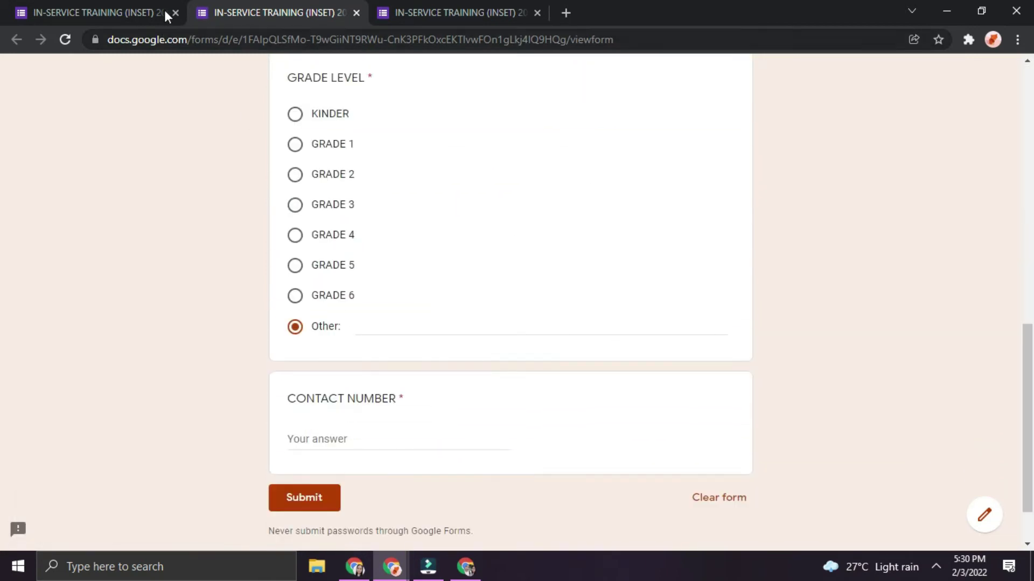
click(114, 7)
click(357, 12)
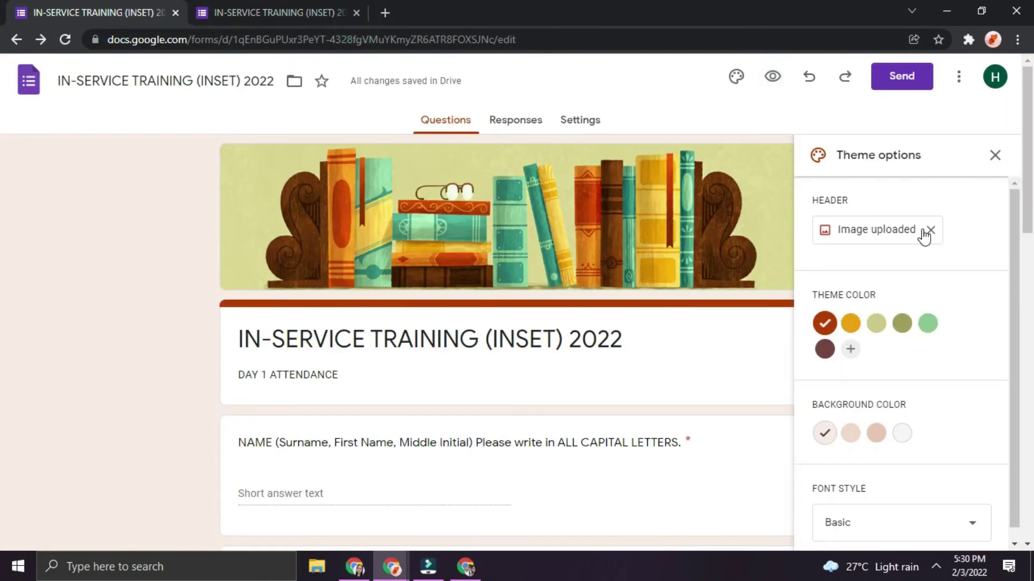
Replace the bookshelf header with the uploaded image SBES banner 03finpsd.jpg
click(931, 230)
click(901, 234)
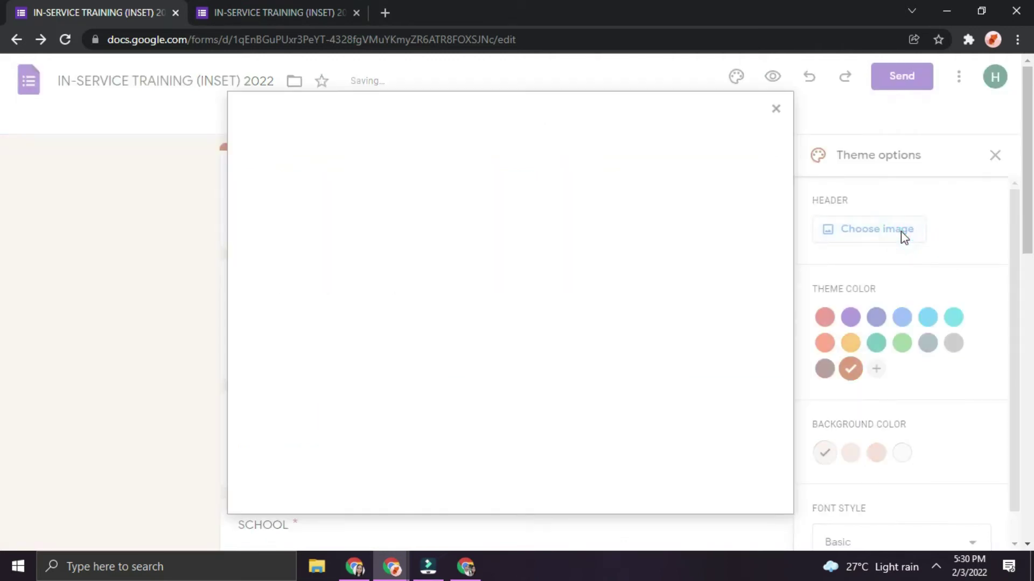
click(334, 173)
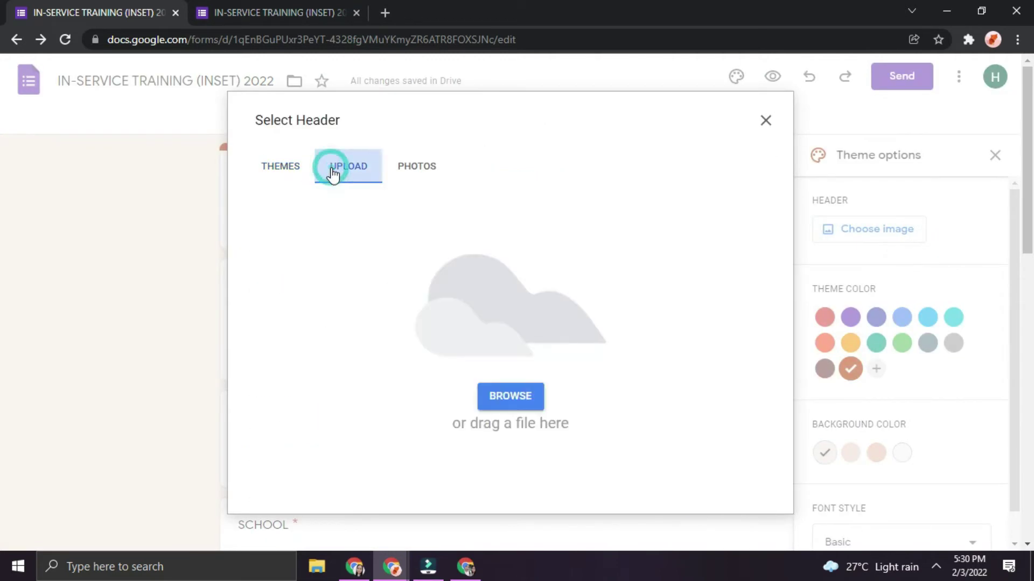
click(513, 396)
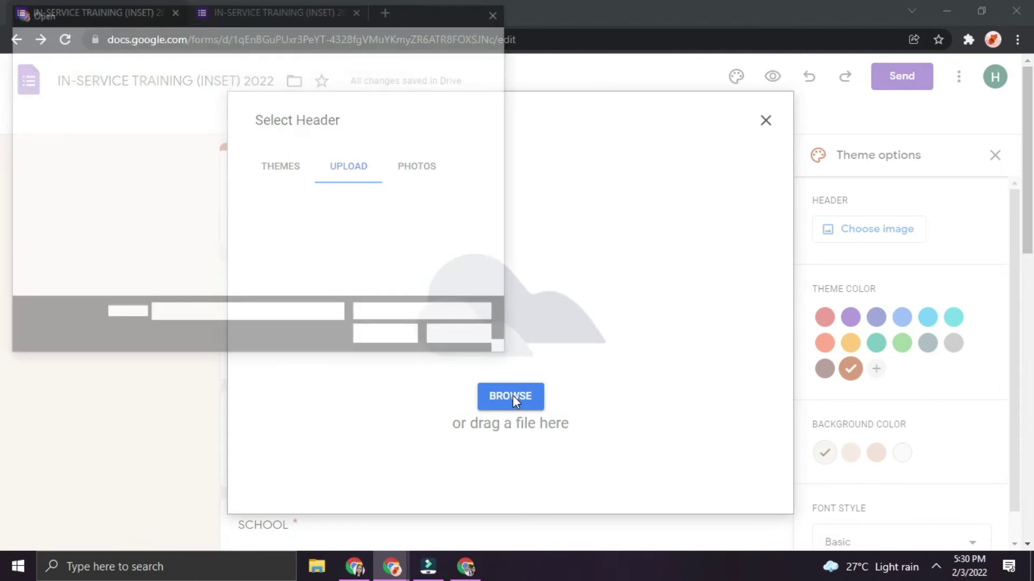
drag(504, 130, 502, 261)
double_click(200, 187)
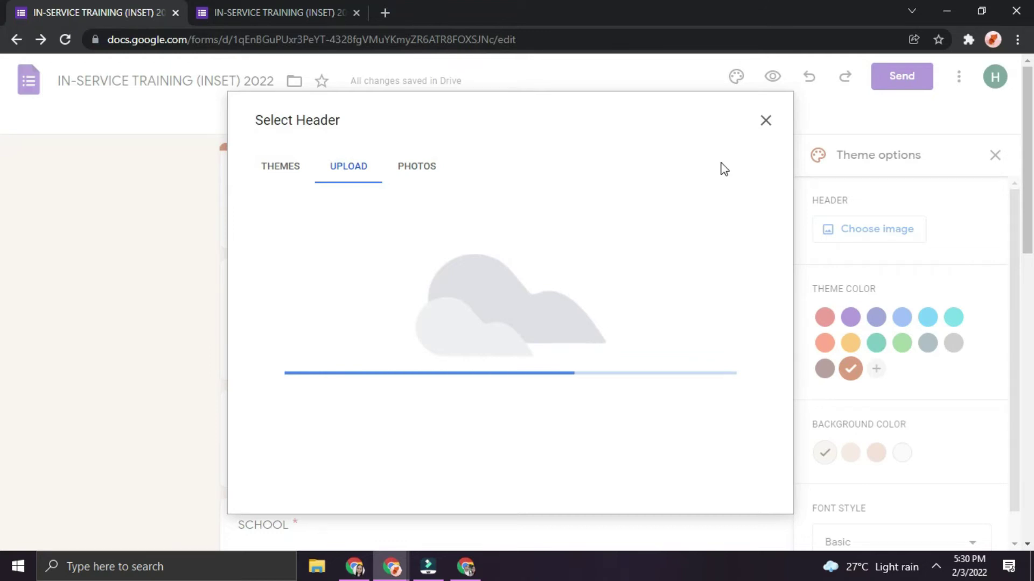
click(738, 484)
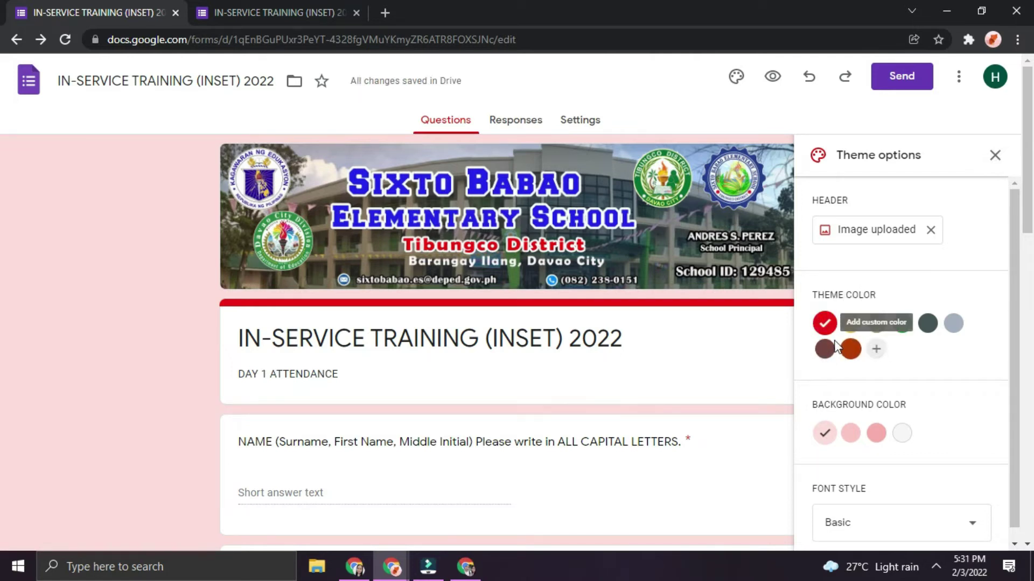
Add a custom blue theme colour and pick the Dark #b3b6ff page background
click(876, 350)
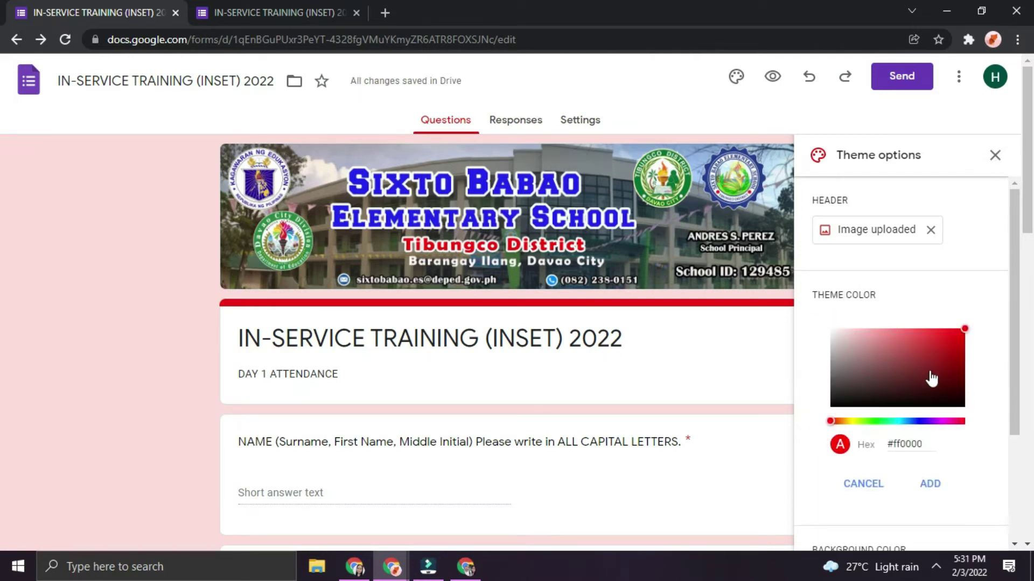
drag(918, 423, 919, 425)
click(929, 483)
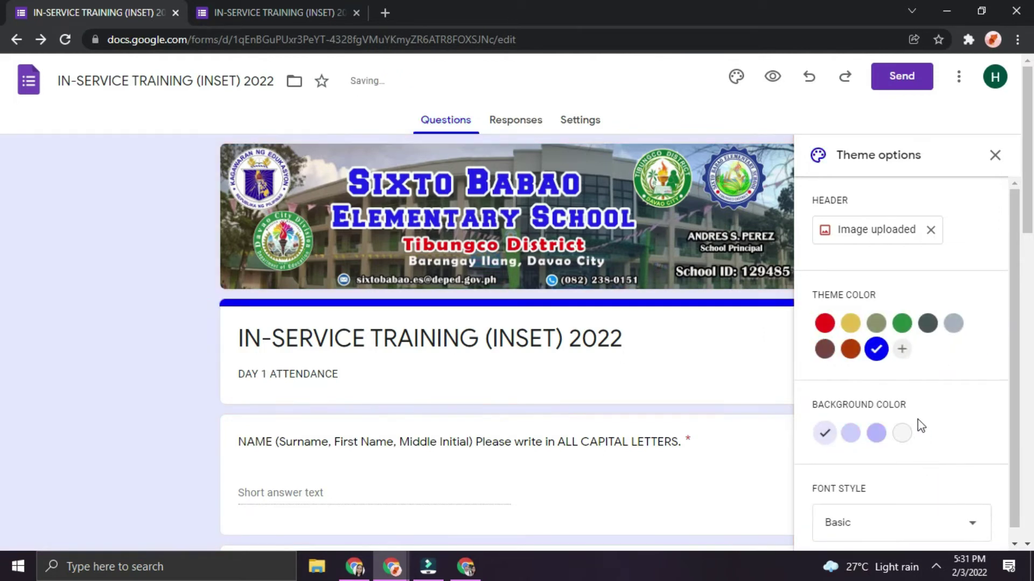
scroll(877, 426, down, 1)
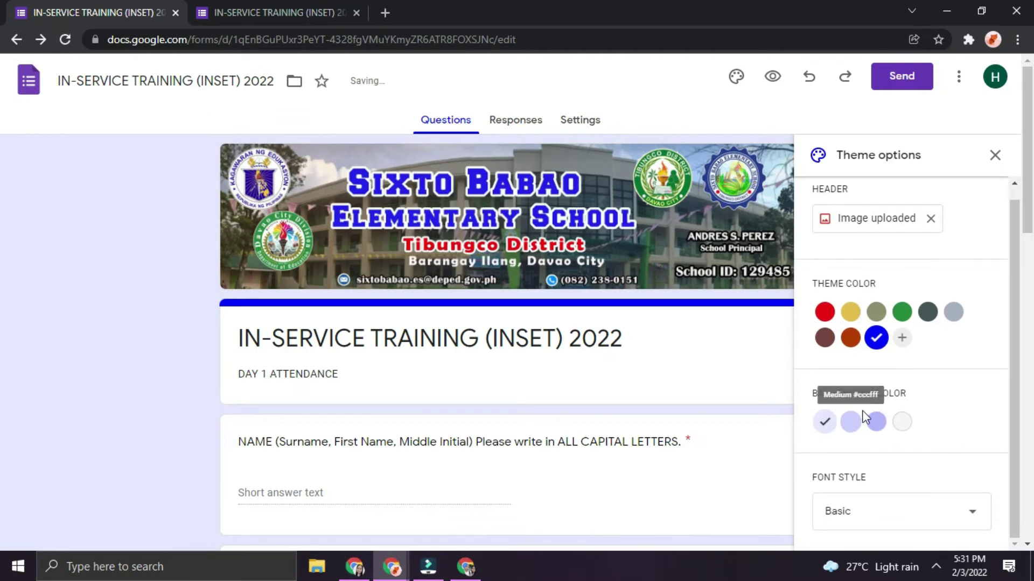
click(876, 422)
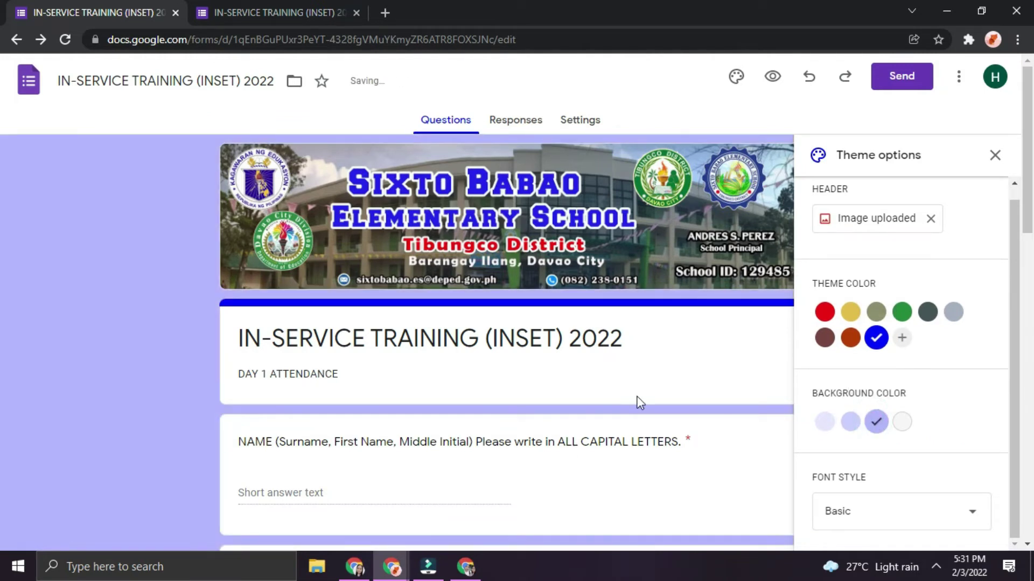
Keep the Basic font style and open the respondent preview
scroll(637, 399, down, 3)
click(889, 514)
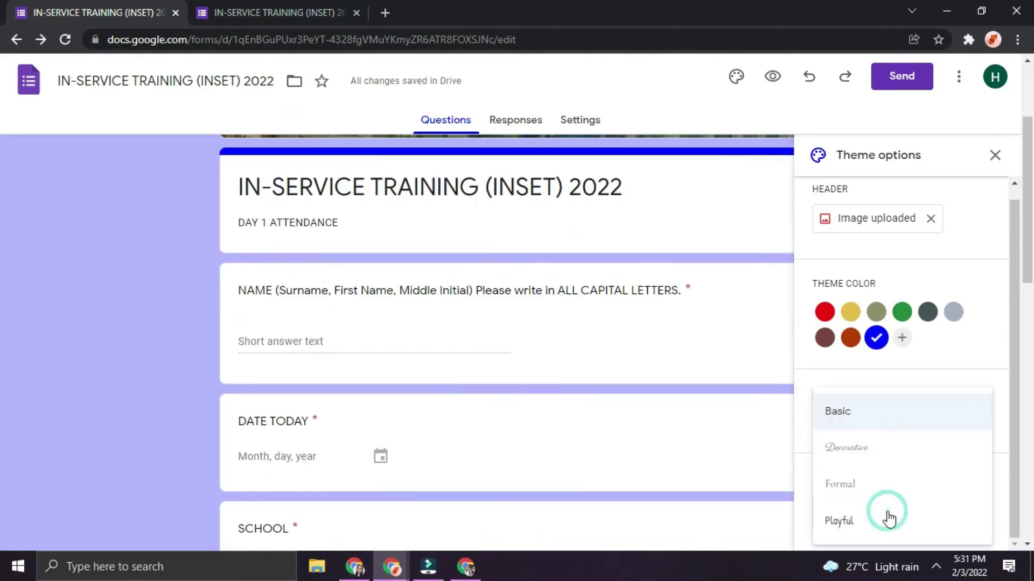
scroll(971, 373, down, 3)
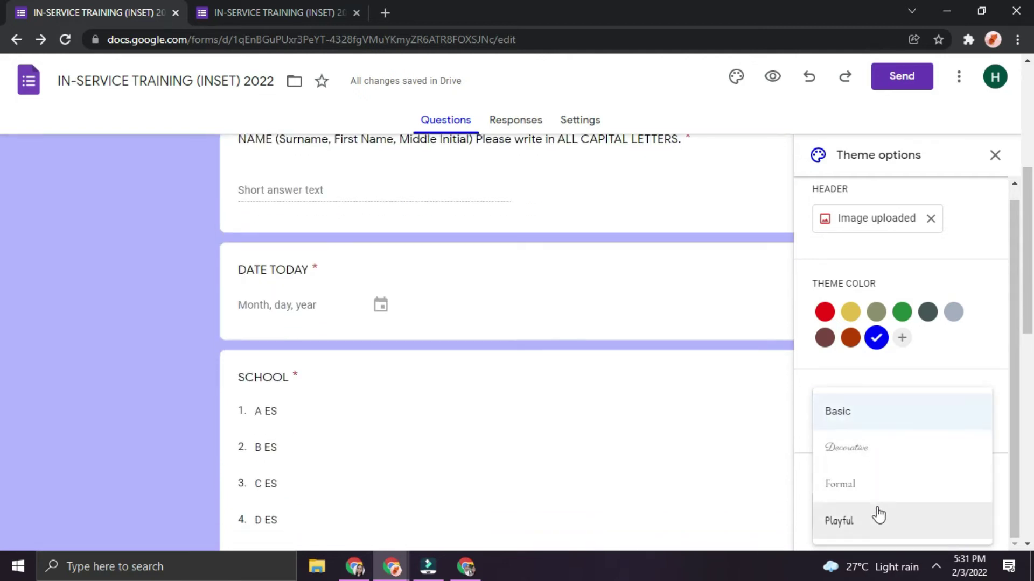
click(492, 364)
scroll(493, 369, up, 6)
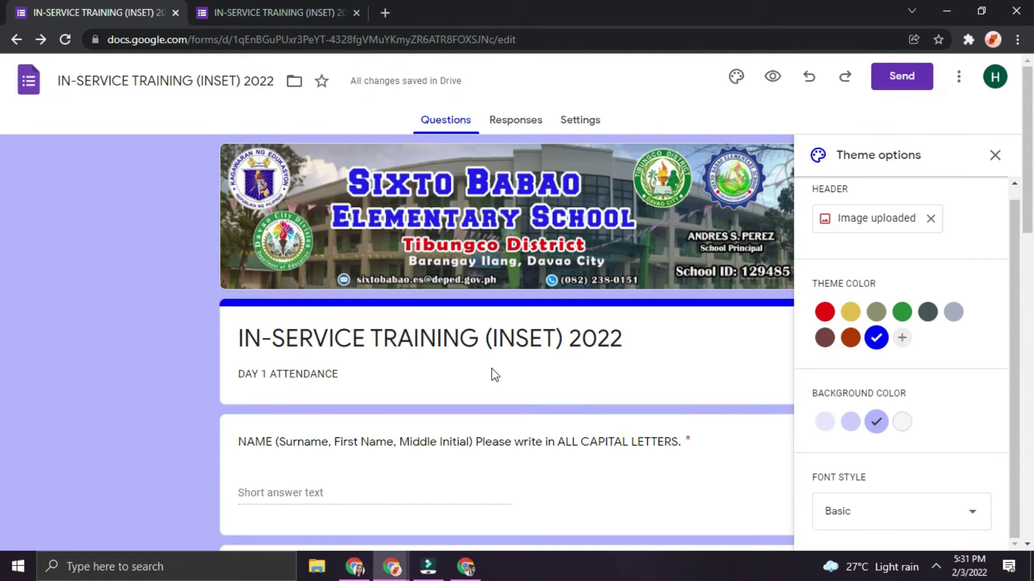
click(771, 76)
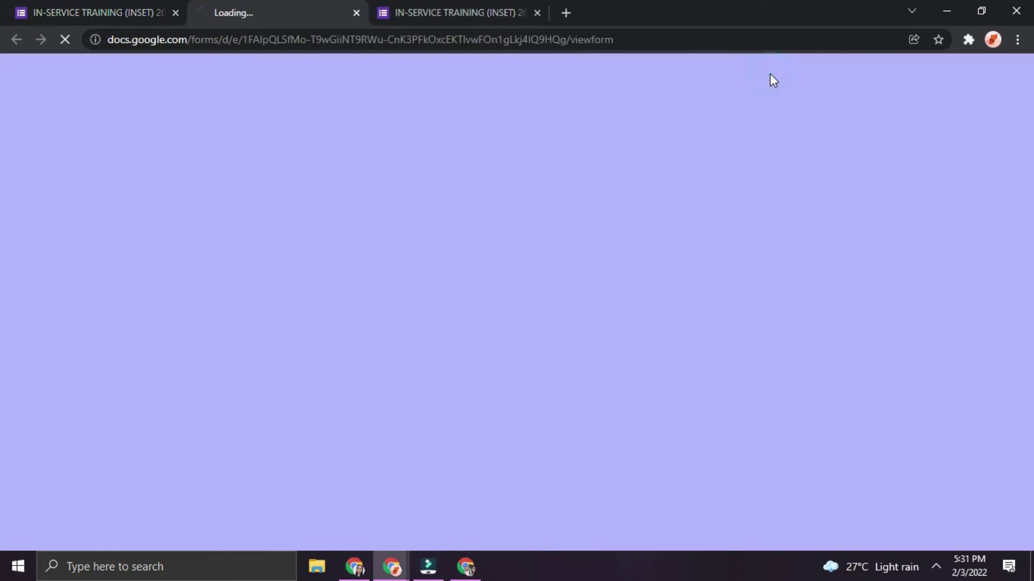
Scroll through the respondent preview to check the blue-themed form
scroll(685, 360, down, 5)
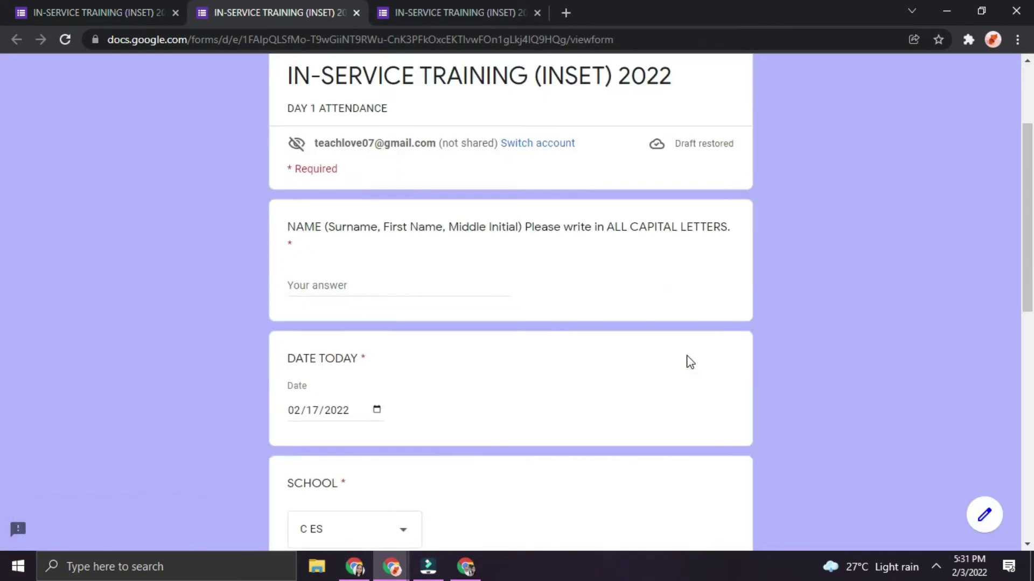
scroll(686, 359, down, 8)
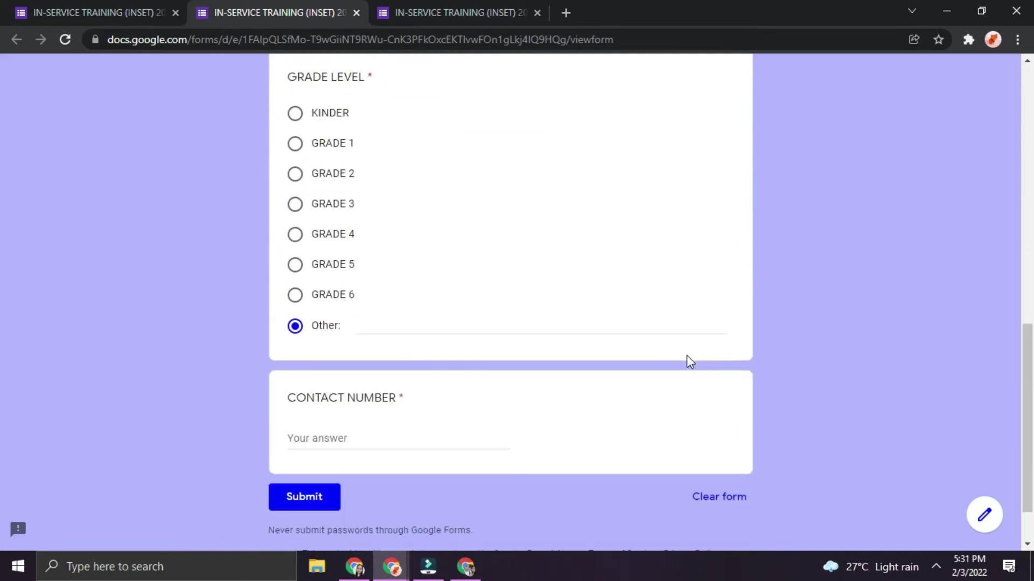
scroll(335, 241, up, 14)
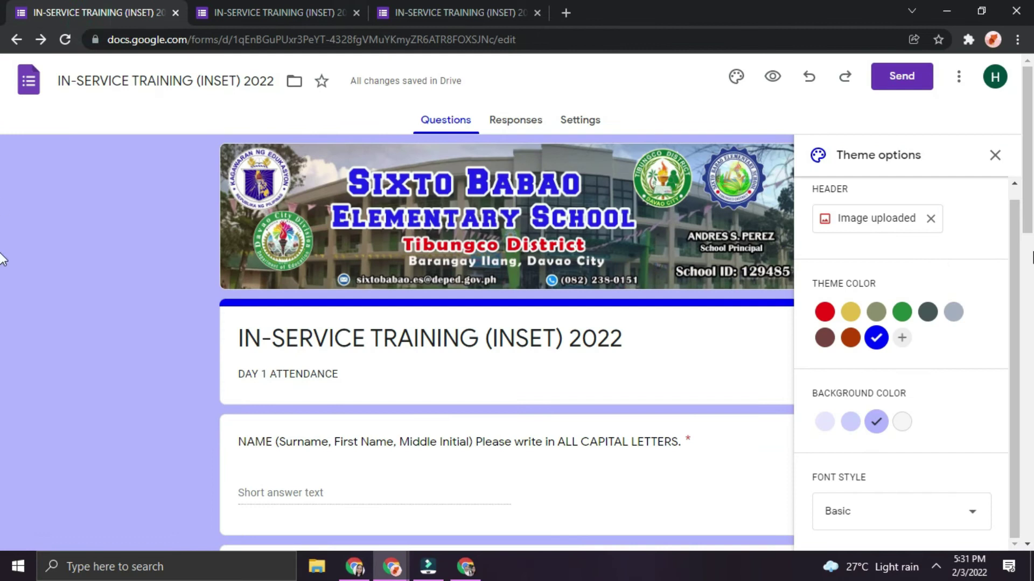
Copy the form's shortened forms.gle share link from the Send dialog
click(736, 76)
click(910, 78)
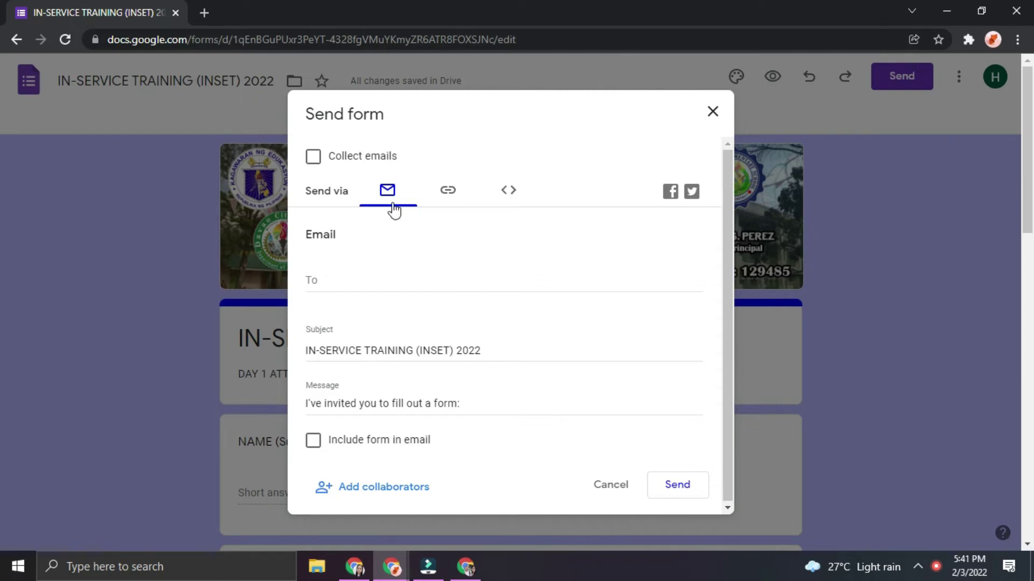
click(448, 194)
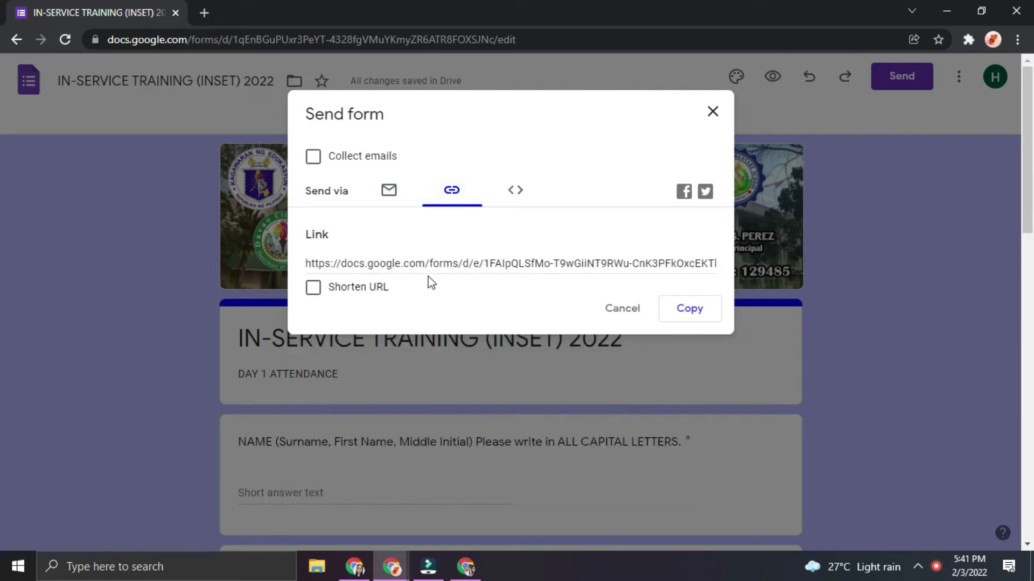
click(314, 289)
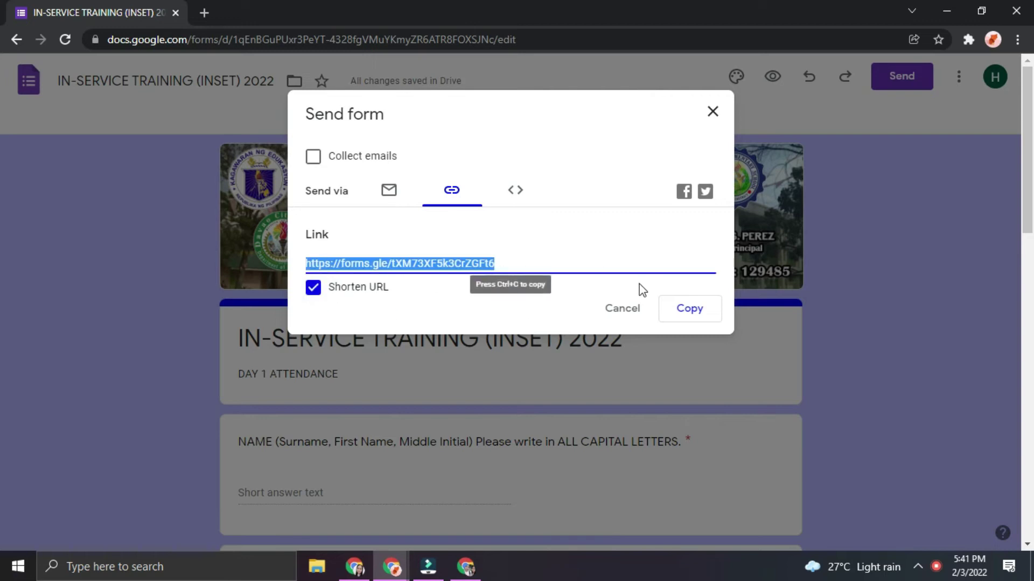
click(691, 316)
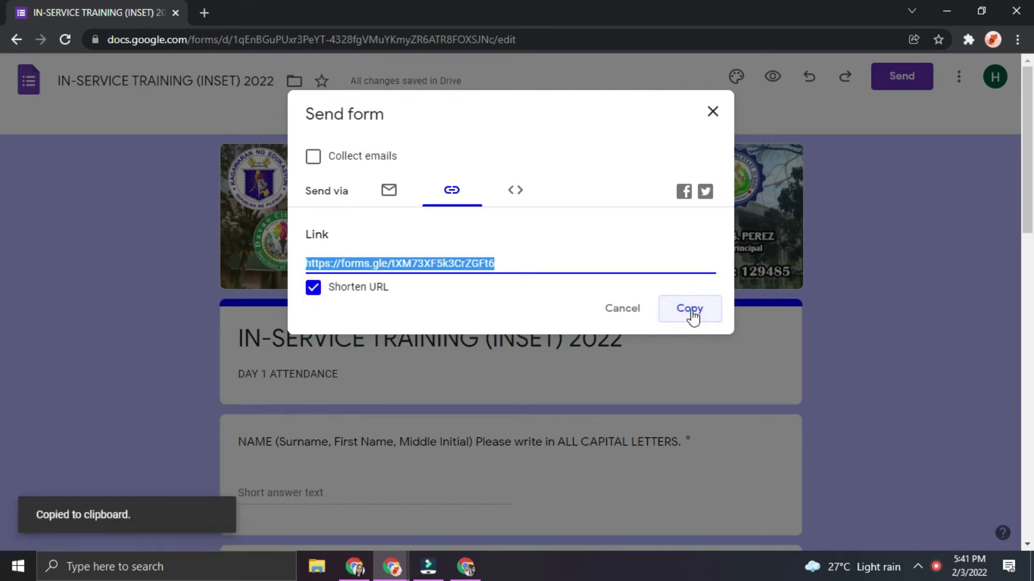
click(207, 15)
Load tinyurl.com in the new tab and ready its long-URL box
text(ti)
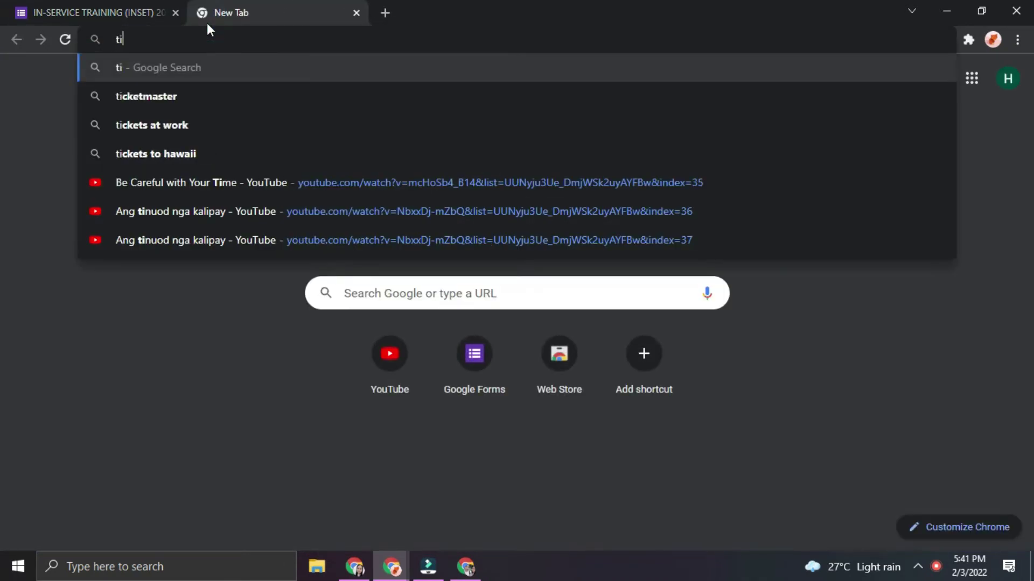
text(nyurl.com)
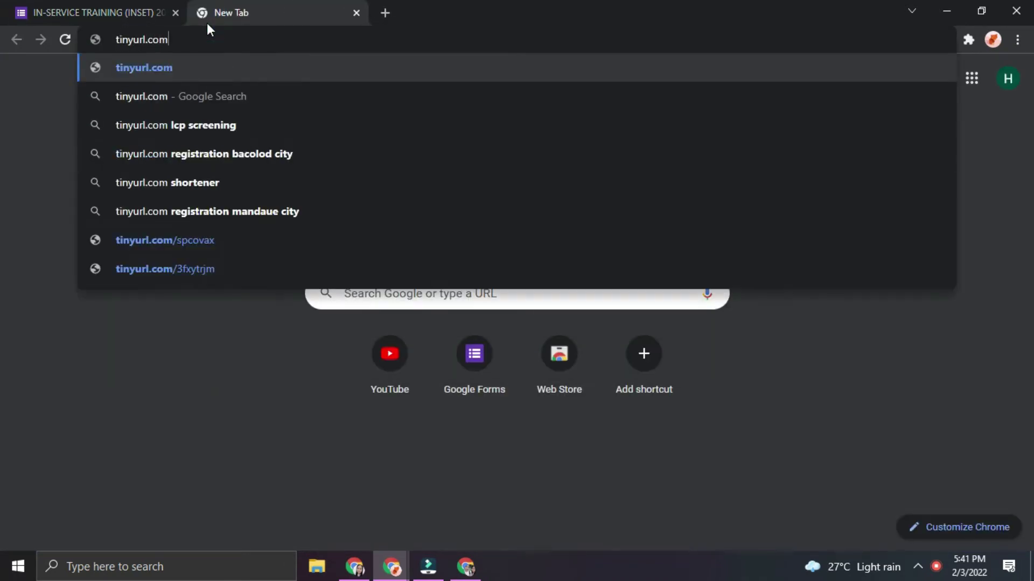
key(Return)
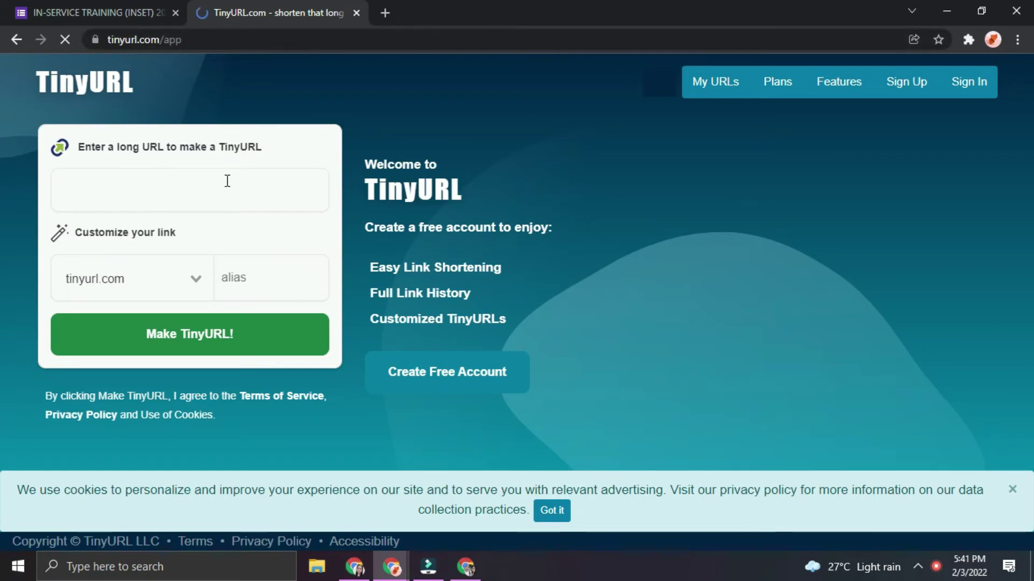
click(227, 181)
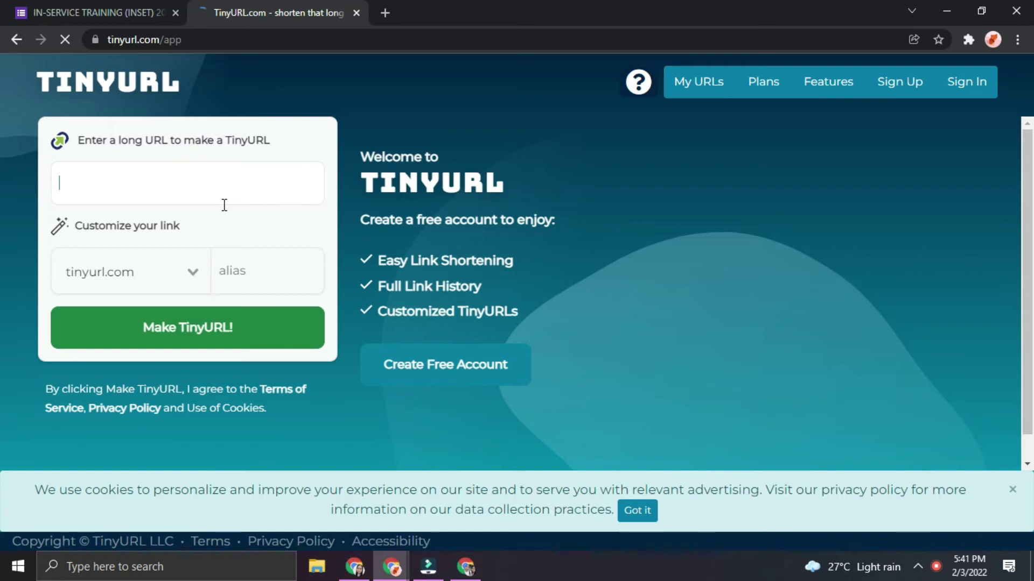
click(54, 21)
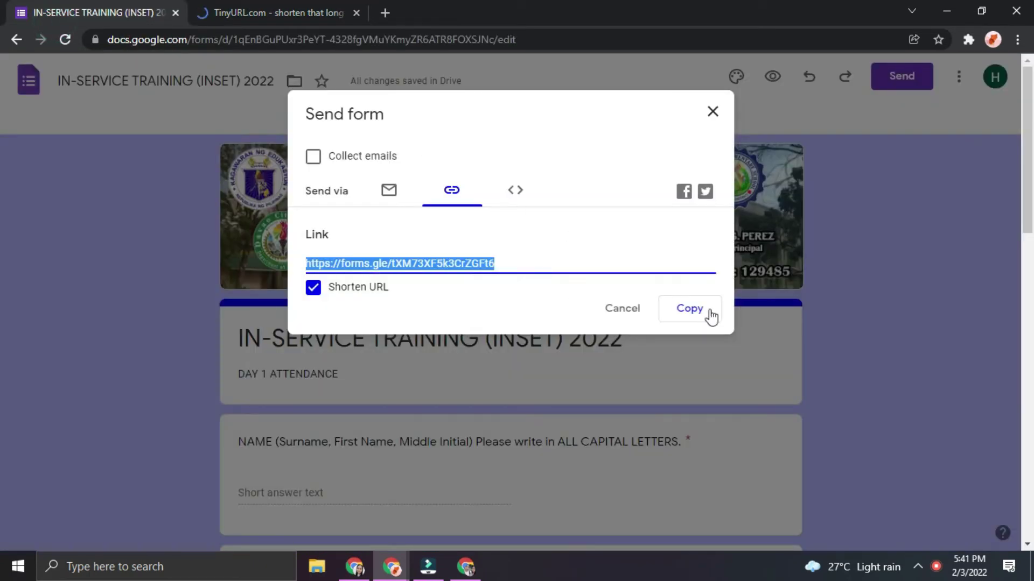
Paste the form's short link into TinyURL's long-URL box
click(689, 309)
click(232, 1)
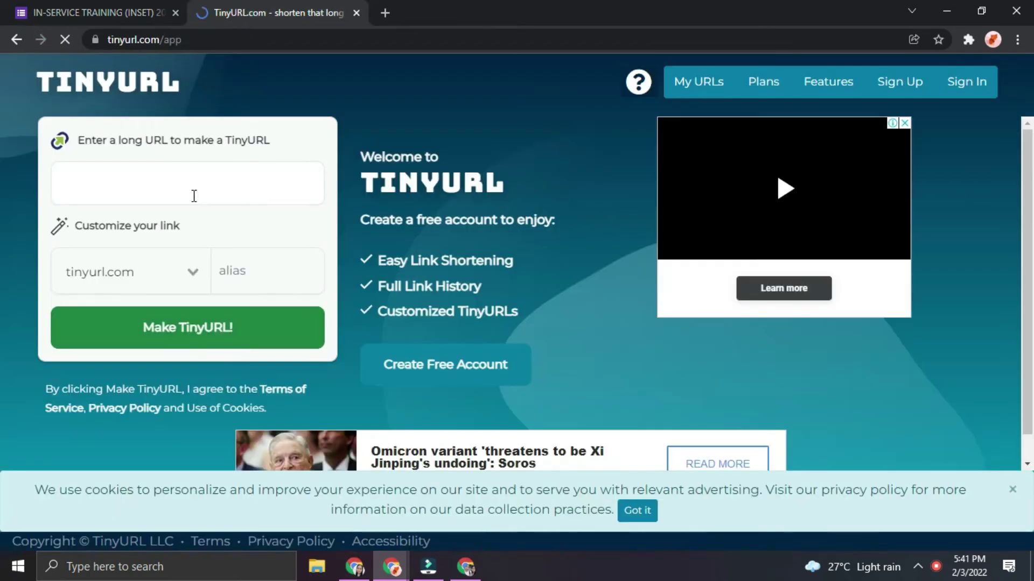
key(ctrl+v)
click(299, 185)
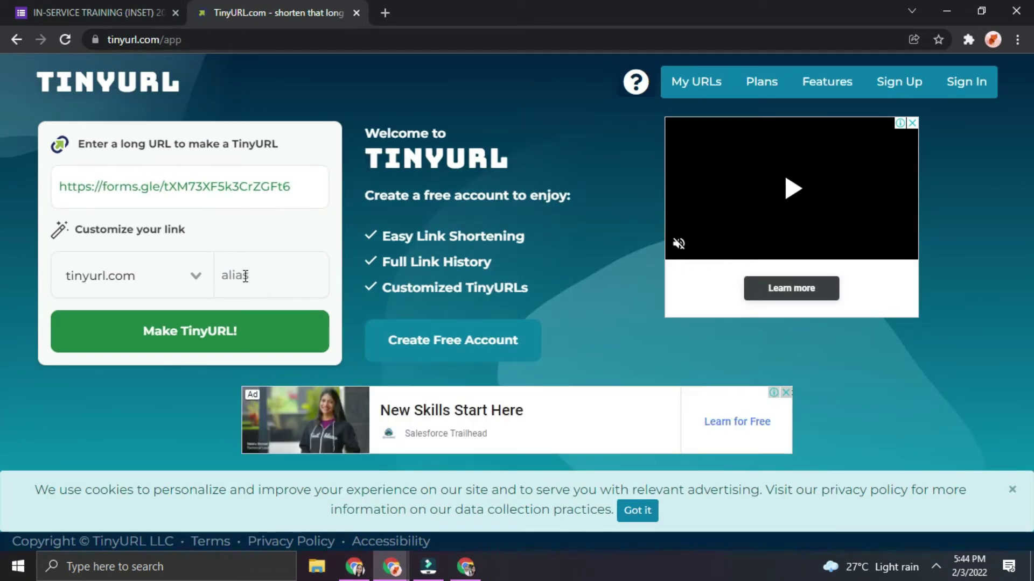
Create and copy the custom short link tinyurl.com/SBESINSETDAY1
click(246, 275)
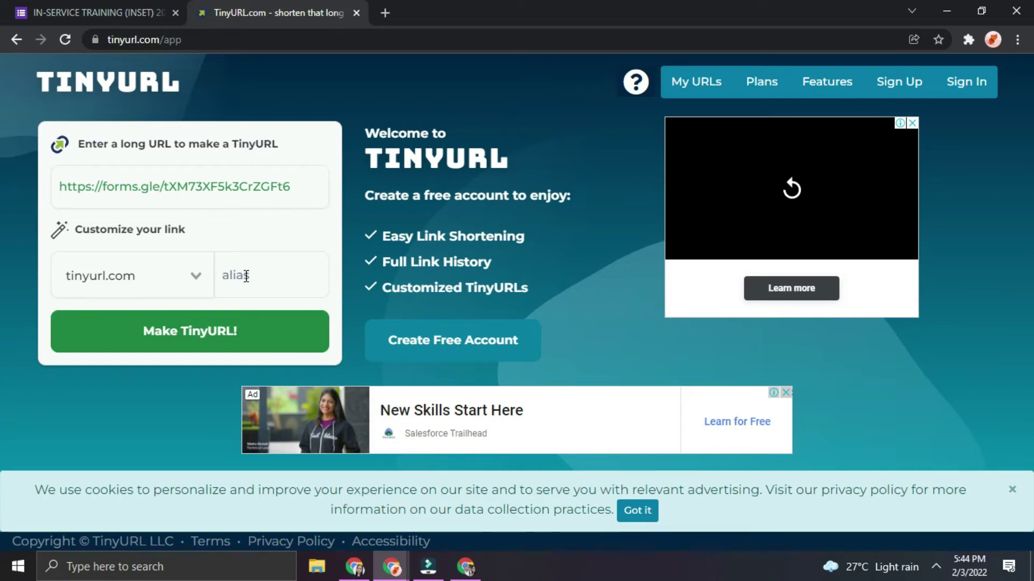
text(SBESINSETDAY1)
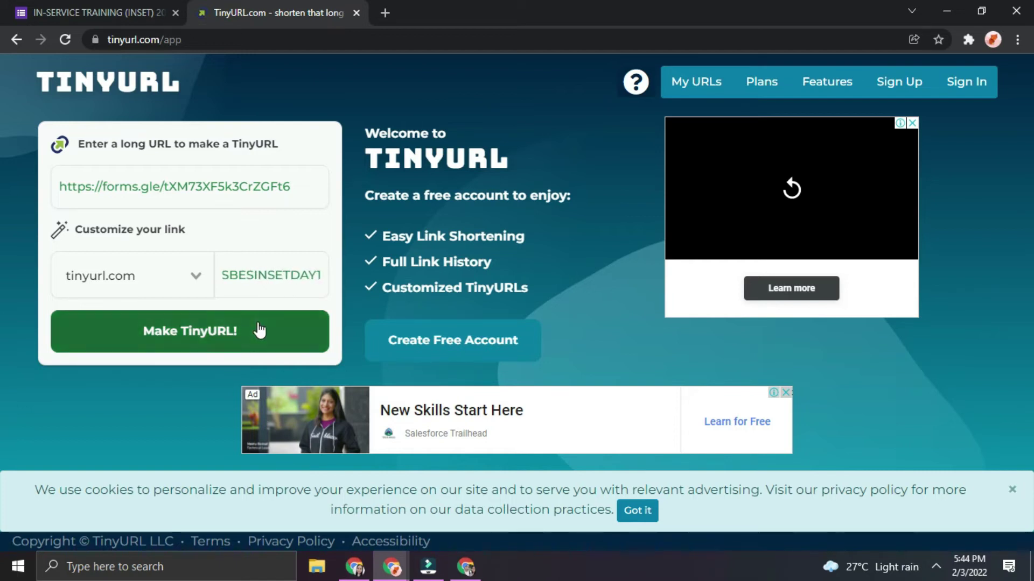
click(258, 329)
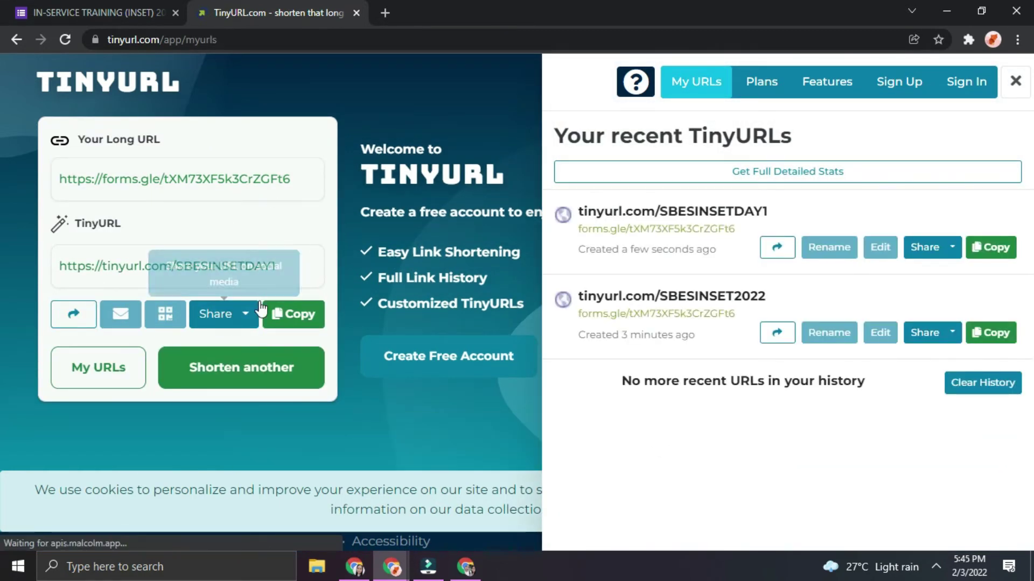
click(285, 313)
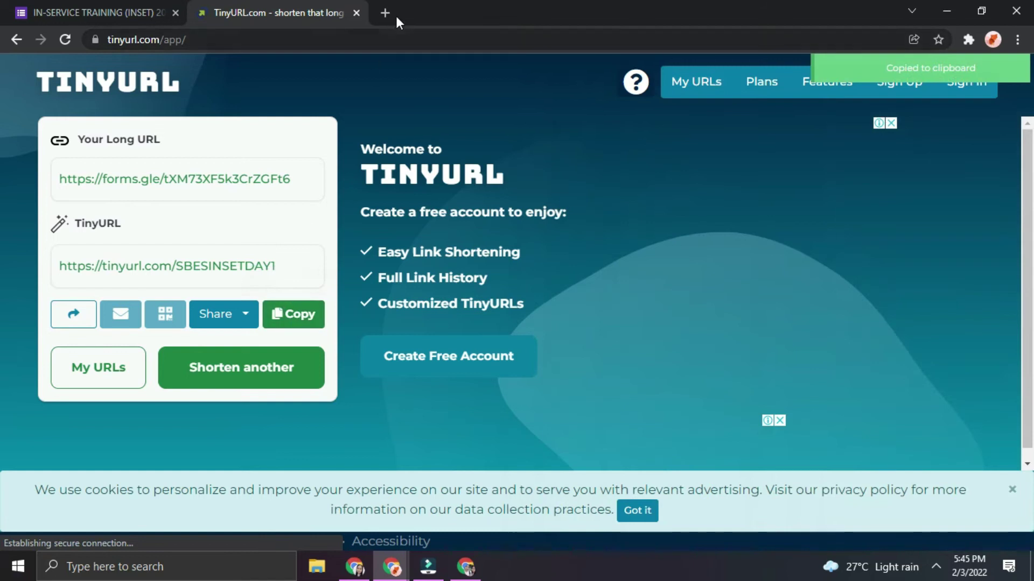
click(386, 14)
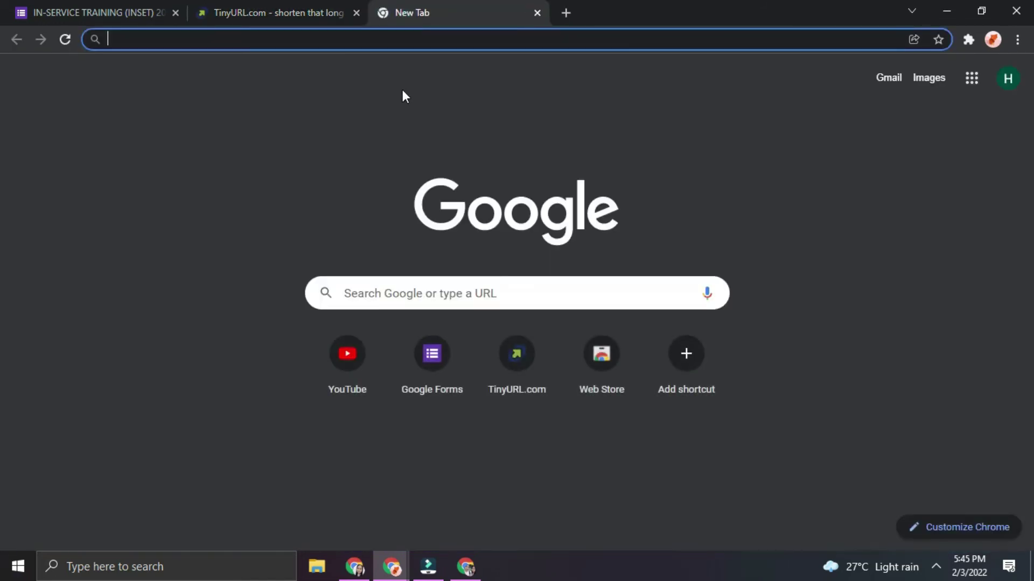
key(ctrl+v)
key(Return)
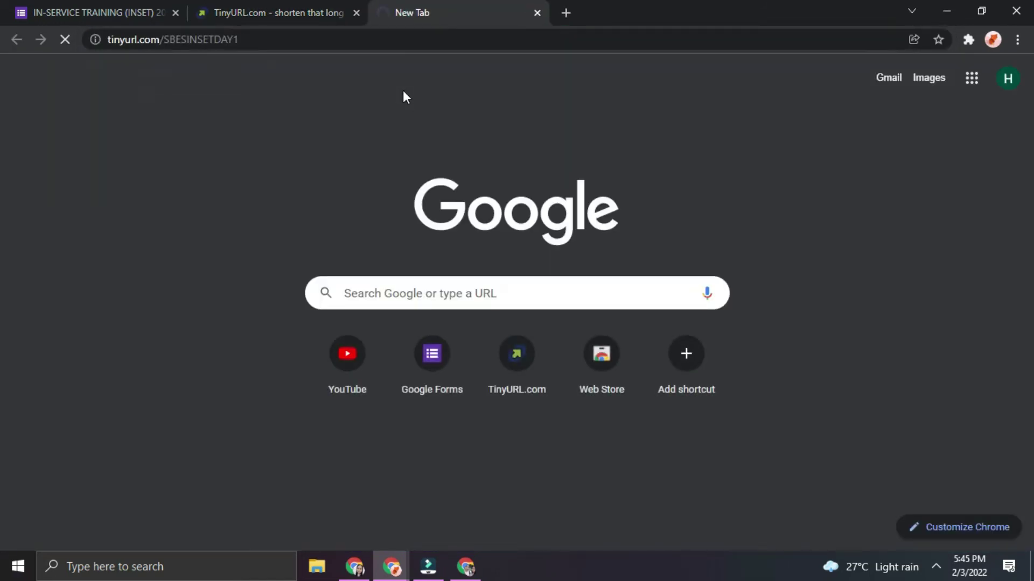
click(536, 42)
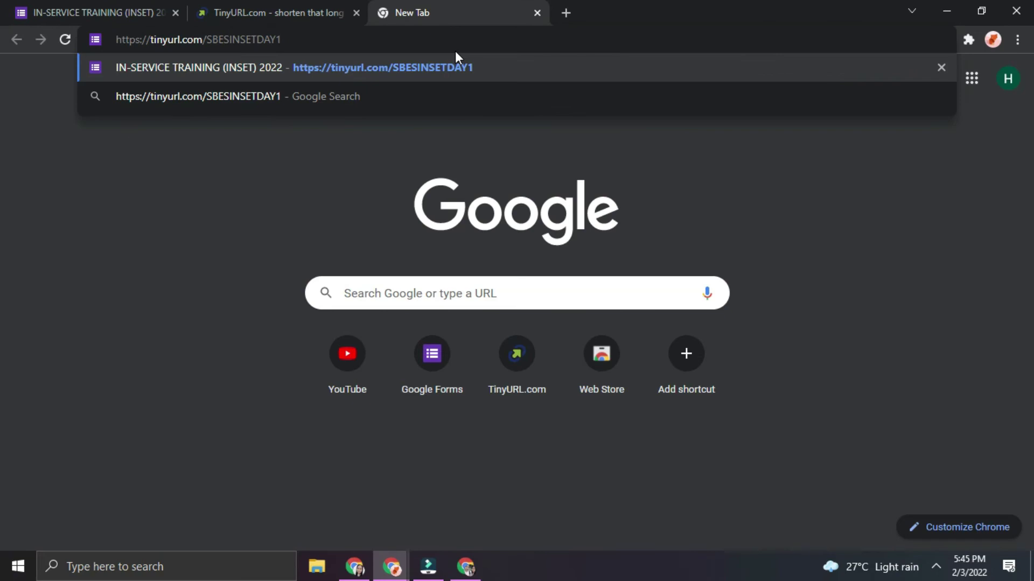
key(Return)
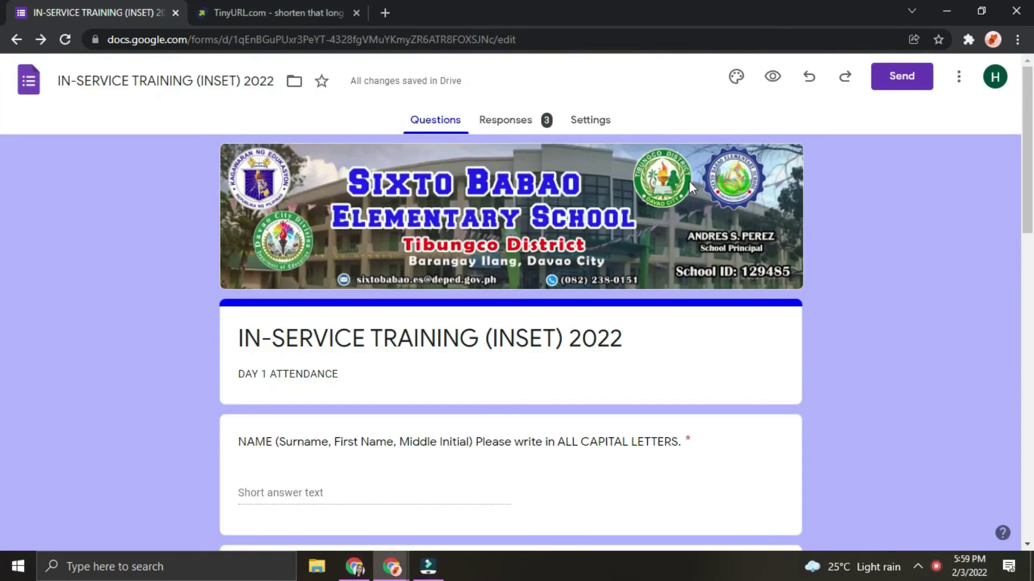
In Settings > Responses, turn on Collect email addresses
click(617, 122)
scroll(495, 302, down, 1)
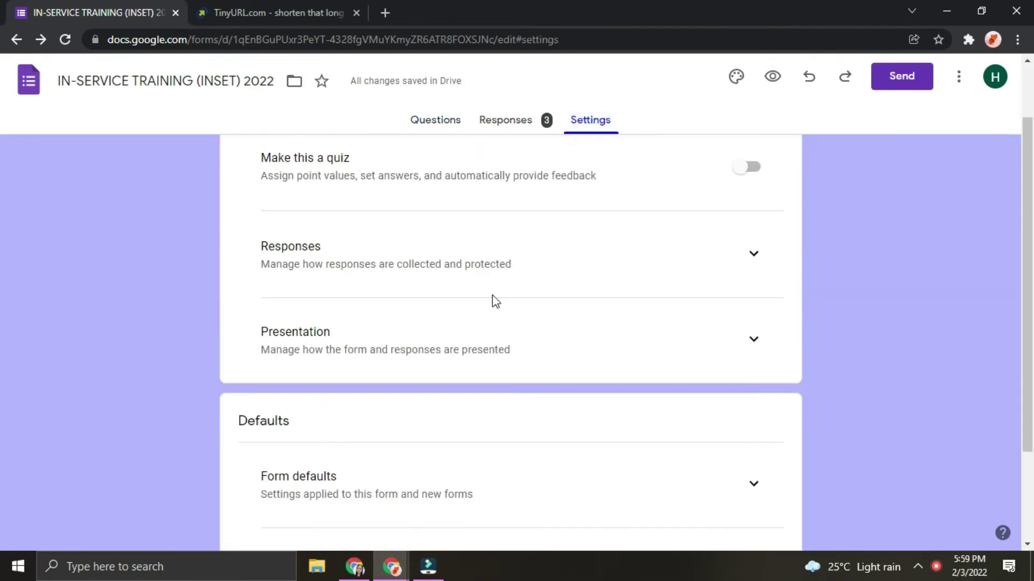
scroll(531, 322, up, 1)
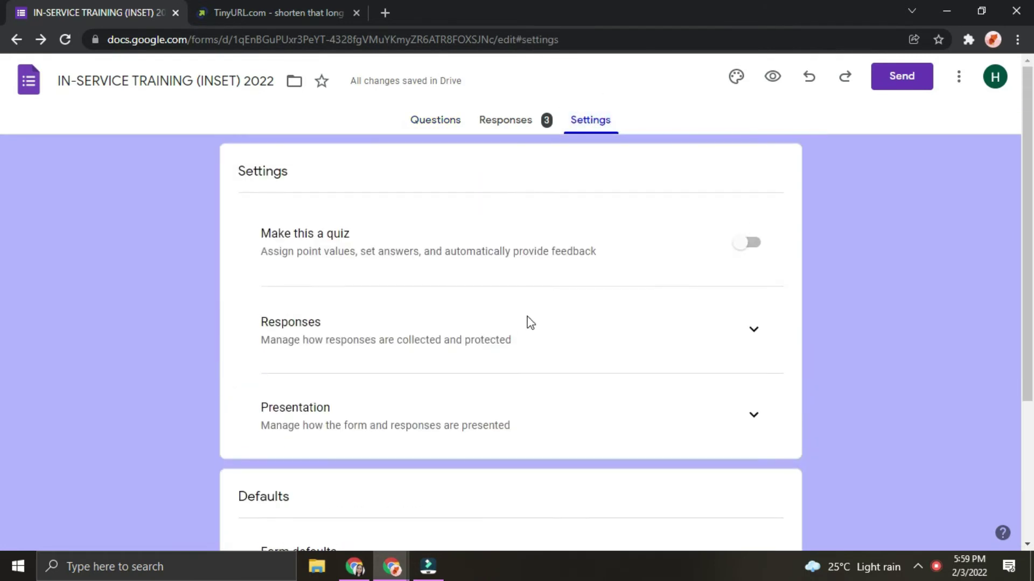
click(754, 330)
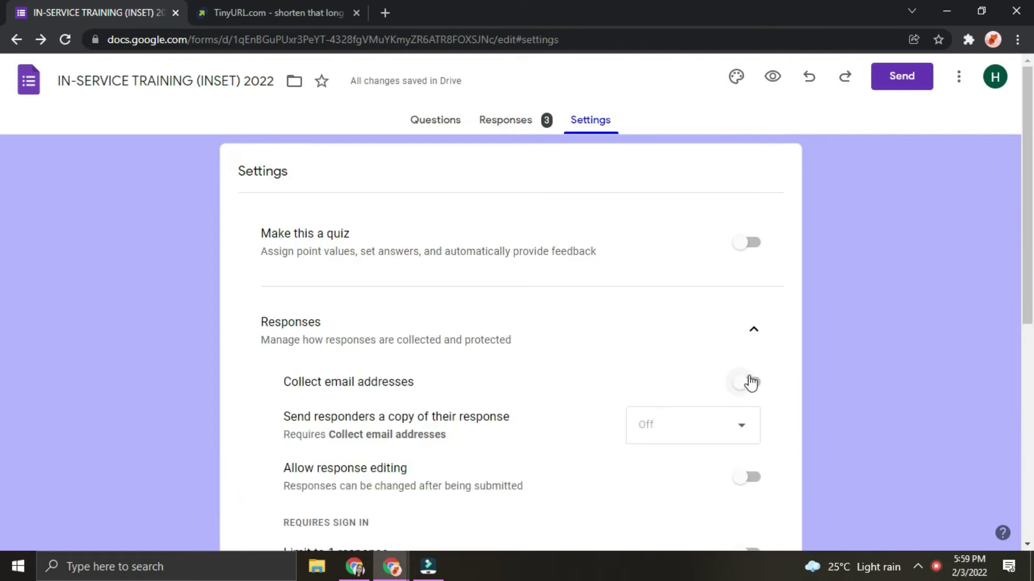
scroll(750, 396, down, 1)
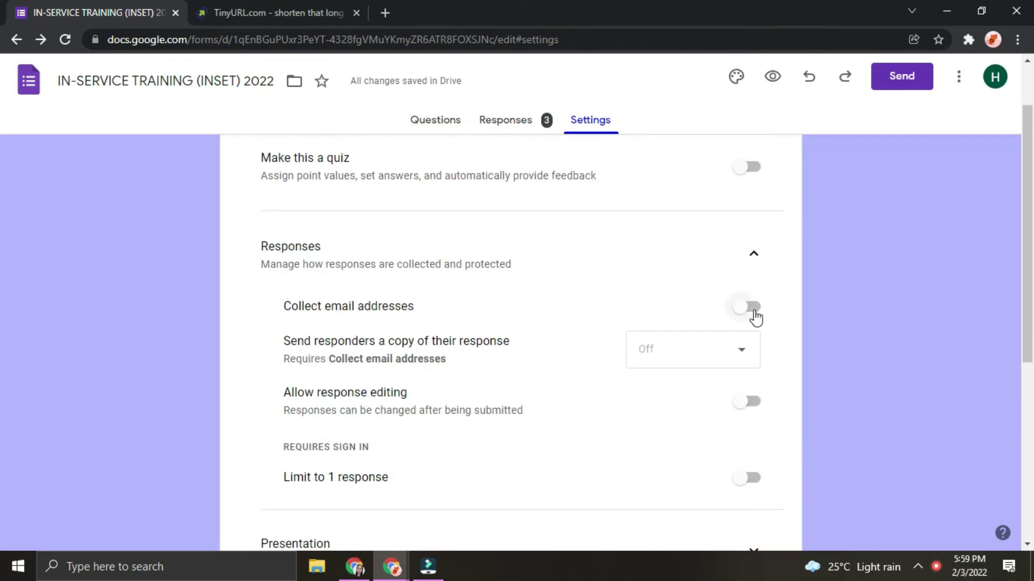
click(754, 308)
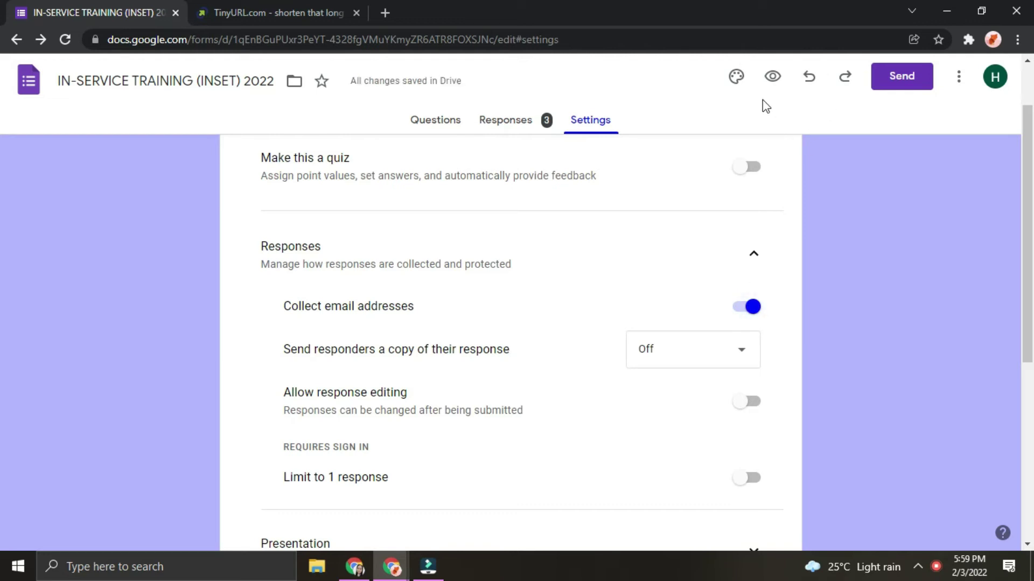
Preview the form and try the new Email and NAME questions
click(770, 78)
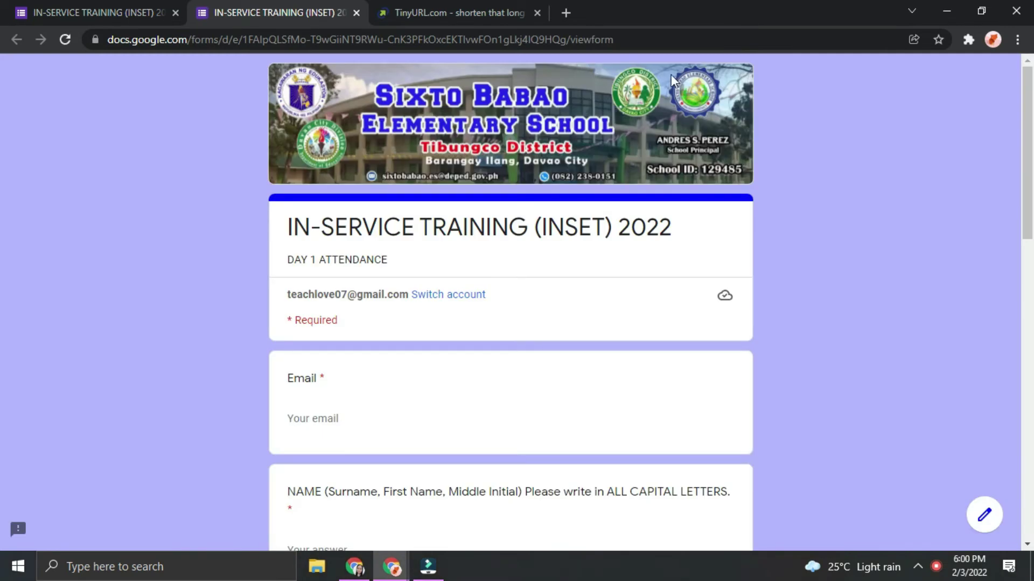
click(296, 420)
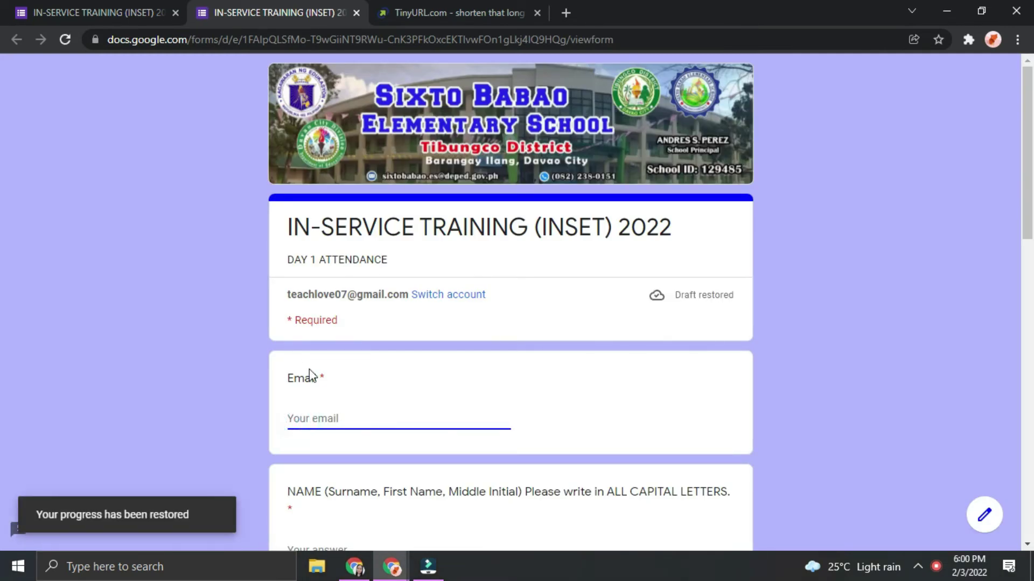
scroll(302, 428, down, 3)
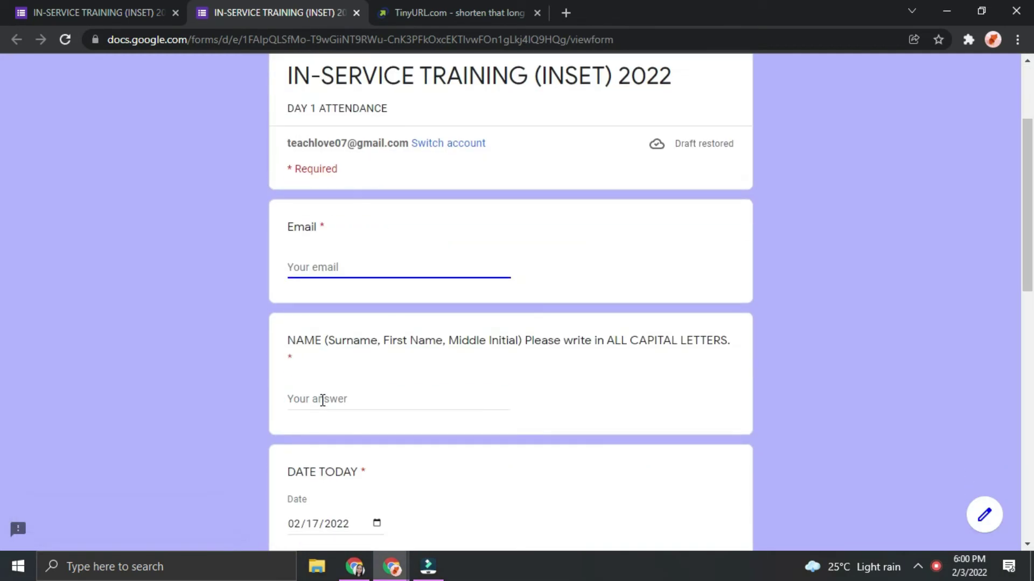
click(322, 400)
click(325, 266)
click(145, 11)
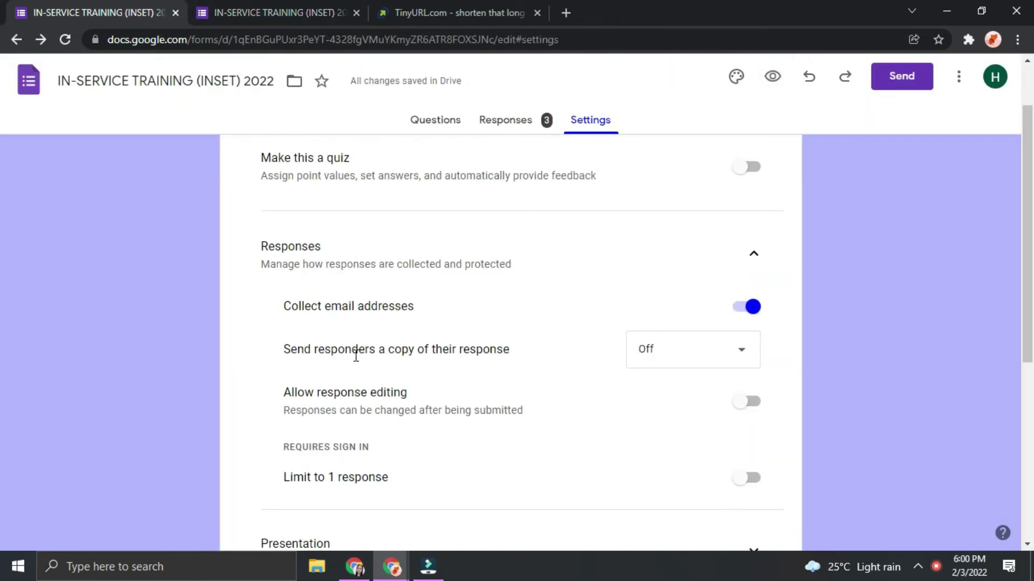
Set Send responders a copy of their response to When requested, then preview again
click(729, 356)
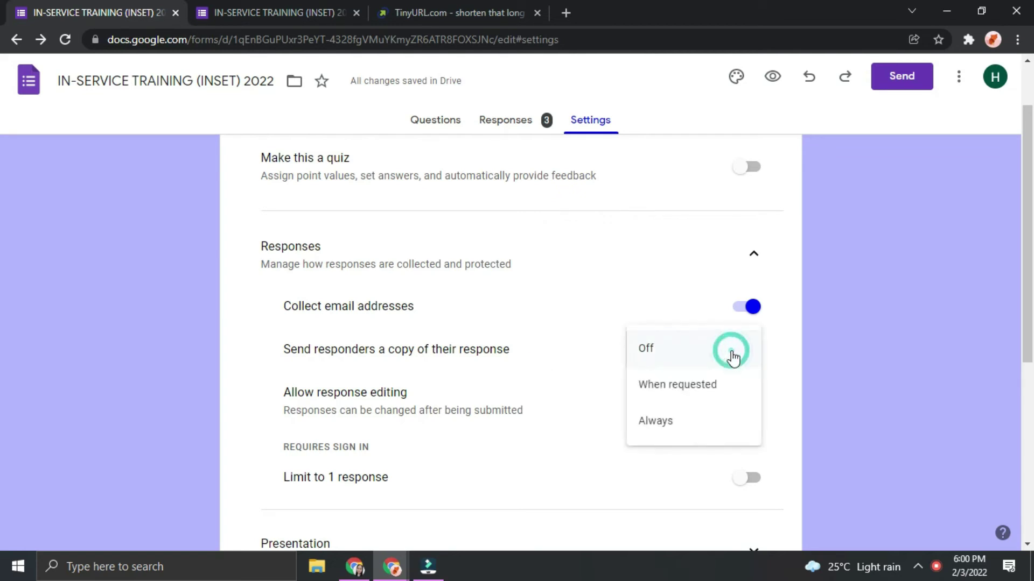
click(709, 384)
click(706, 384)
click(698, 364)
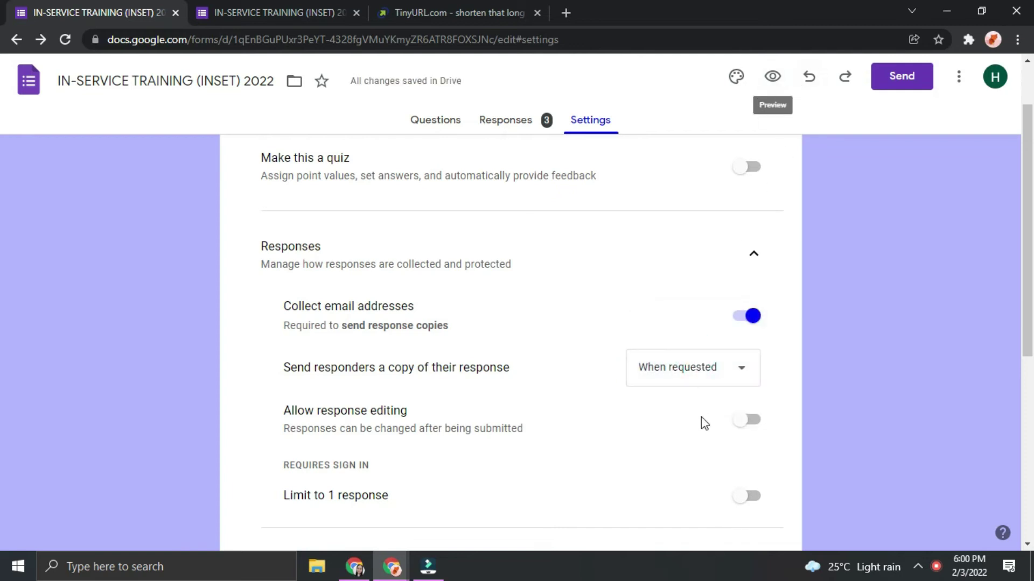
click(773, 76)
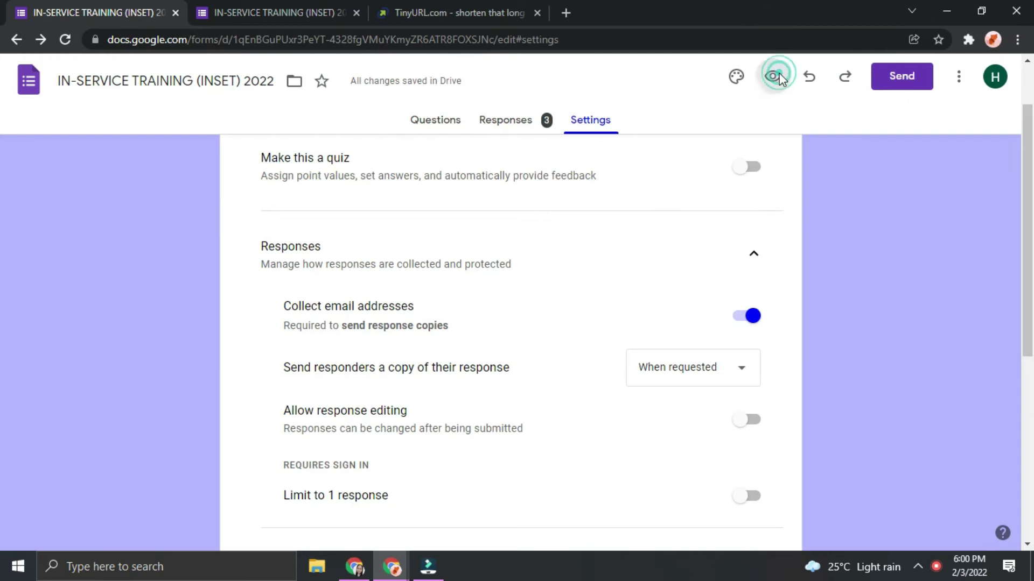
scroll(369, 399, down, 20)
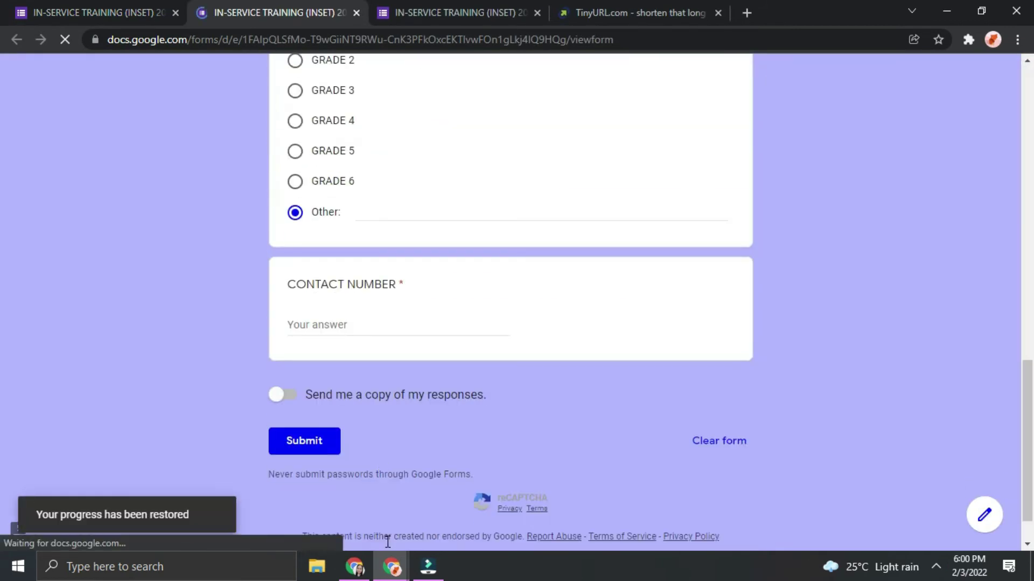
click(276, 398)
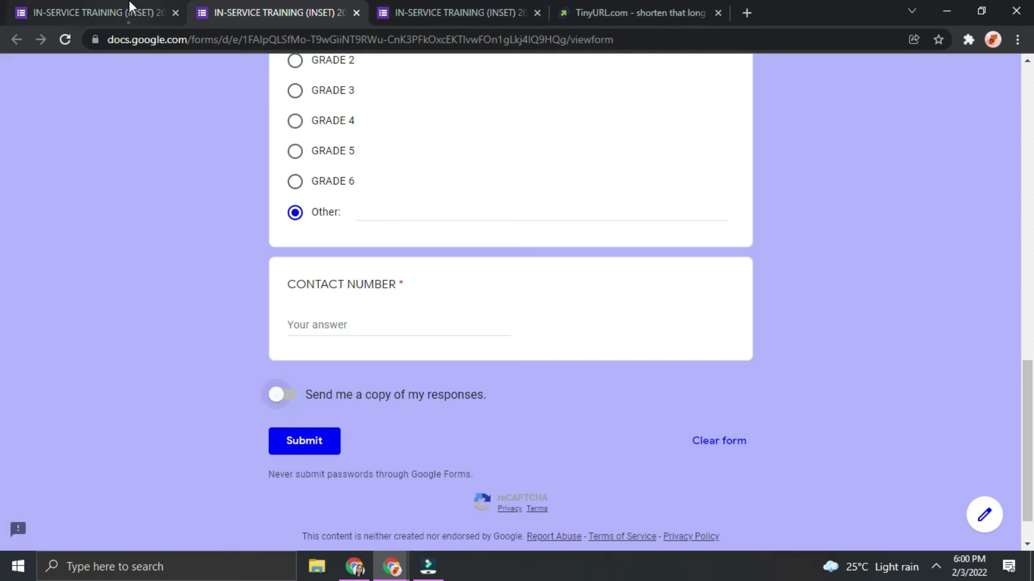
click(129, 10)
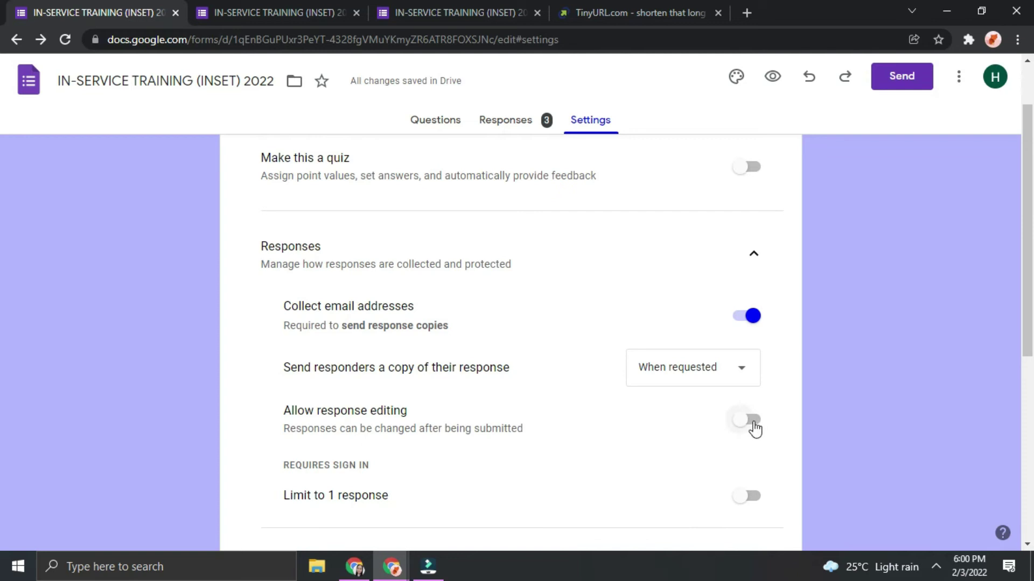
scroll(537, 436, down, 3)
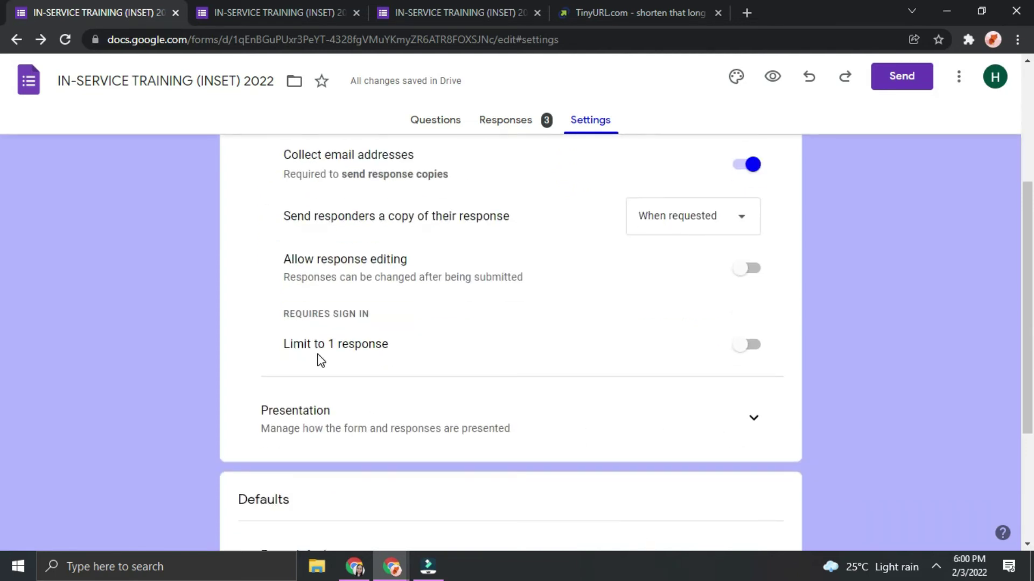
click(748, 345)
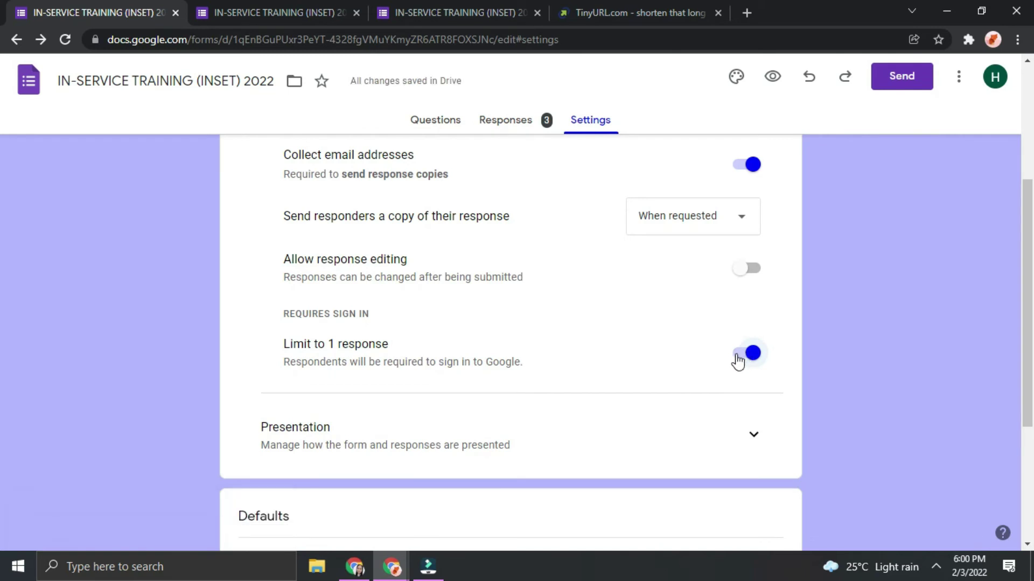
click(742, 356)
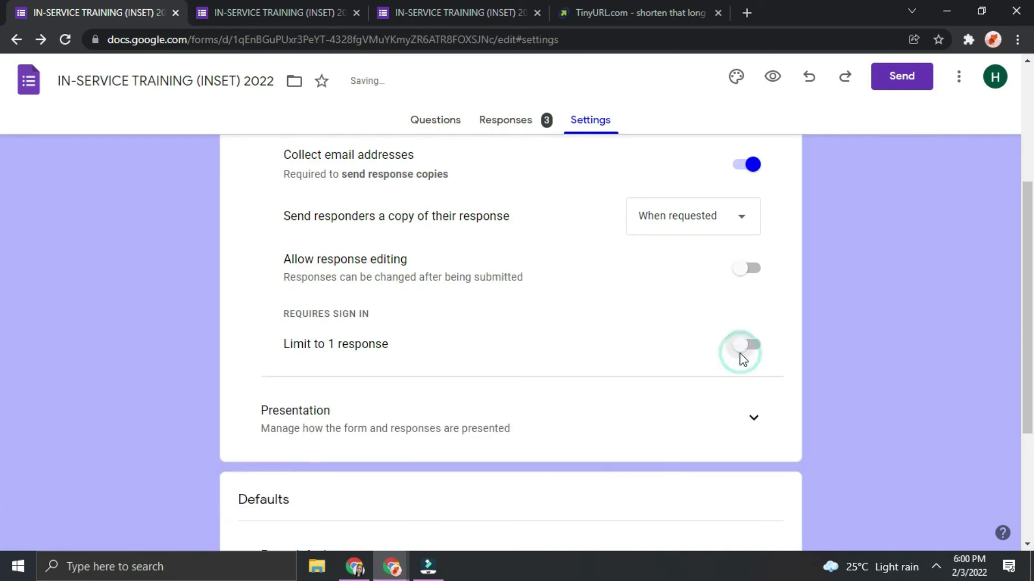
scroll(734, 407, up, 2)
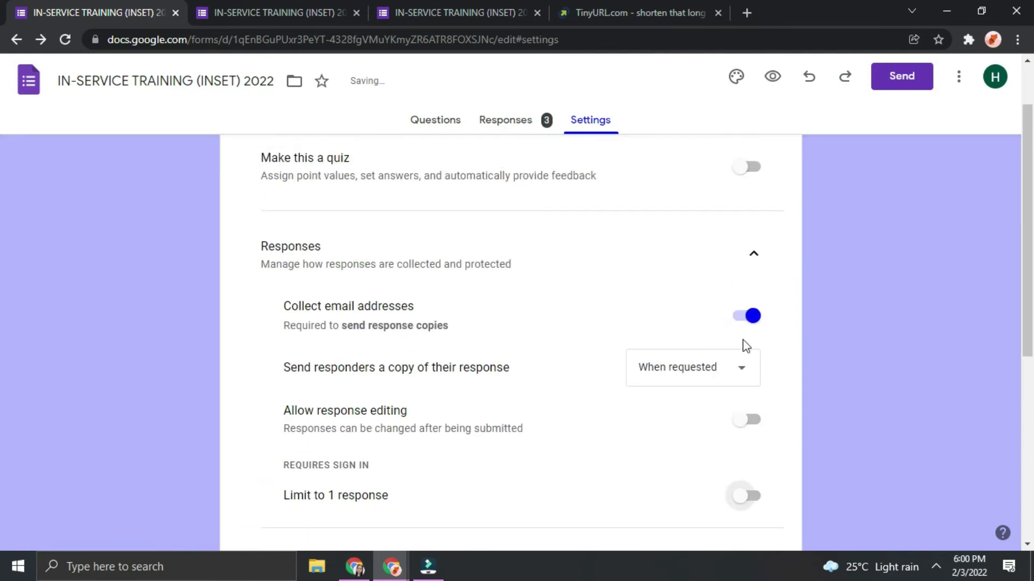
scroll(700, 463, down, 3)
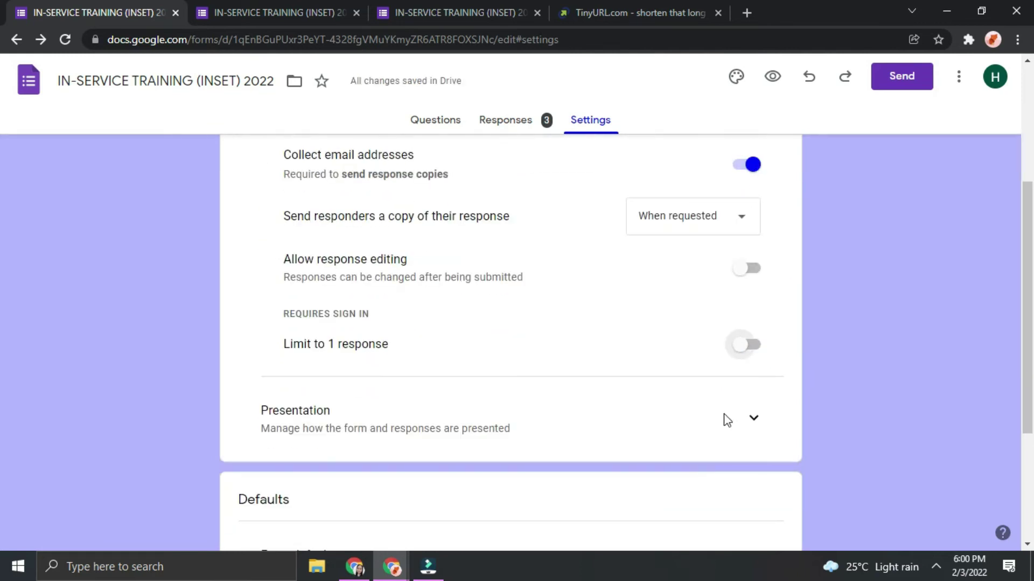
click(753, 417)
scroll(705, 490, down, 10)
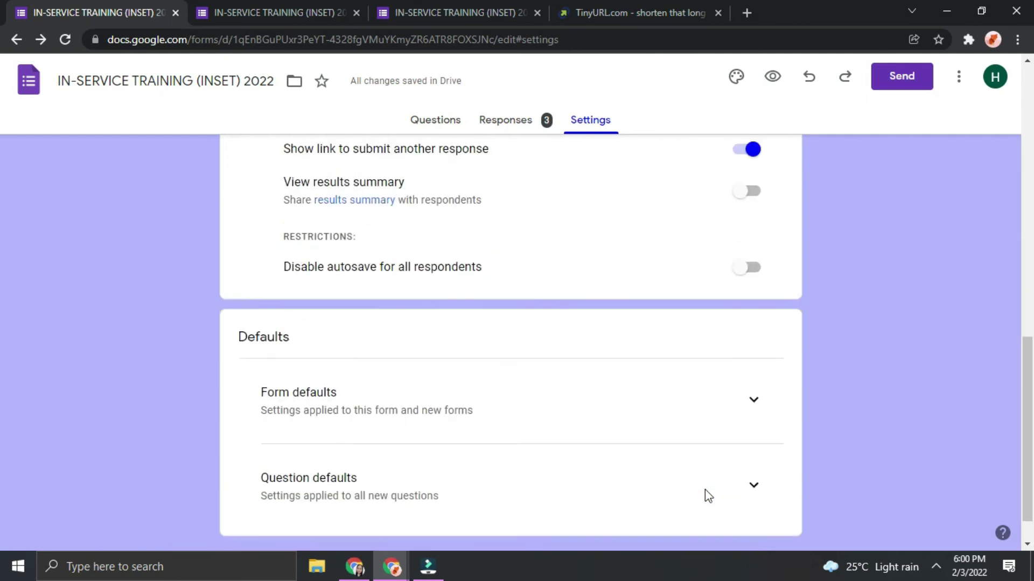
scroll(703, 496, up, 15)
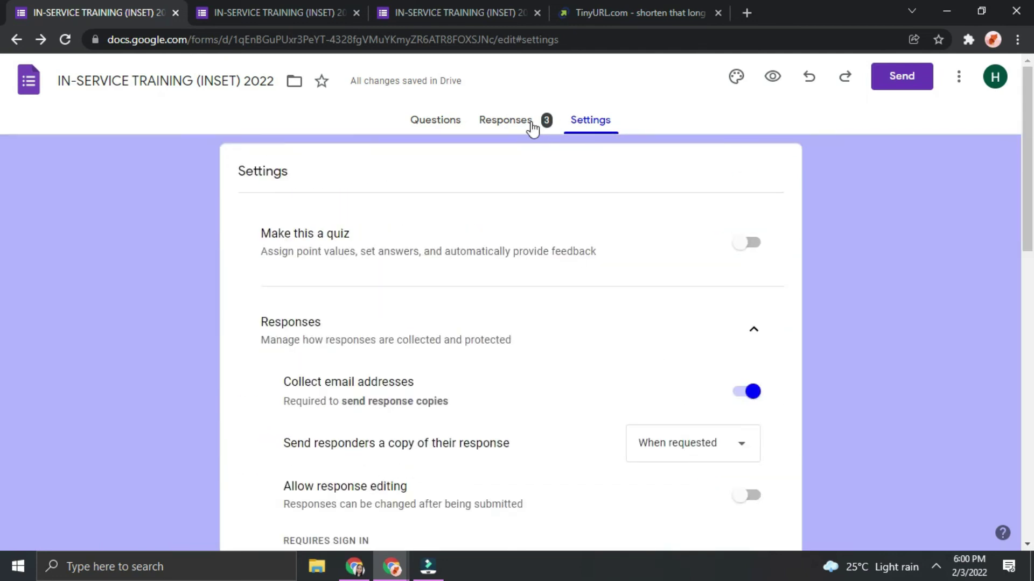
click(530, 126)
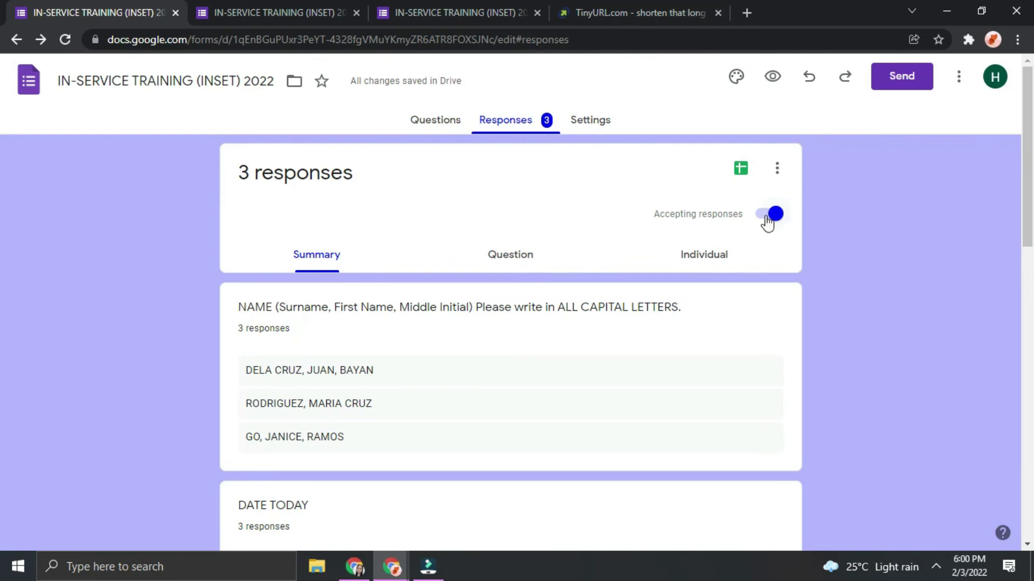
click(443, 121)
click(508, 122)
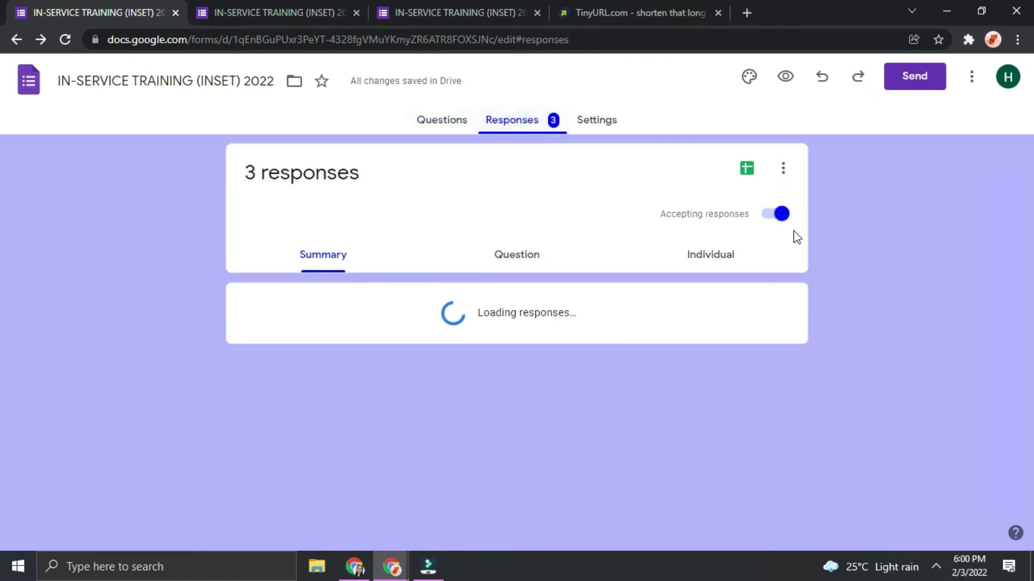
click(765, 216)
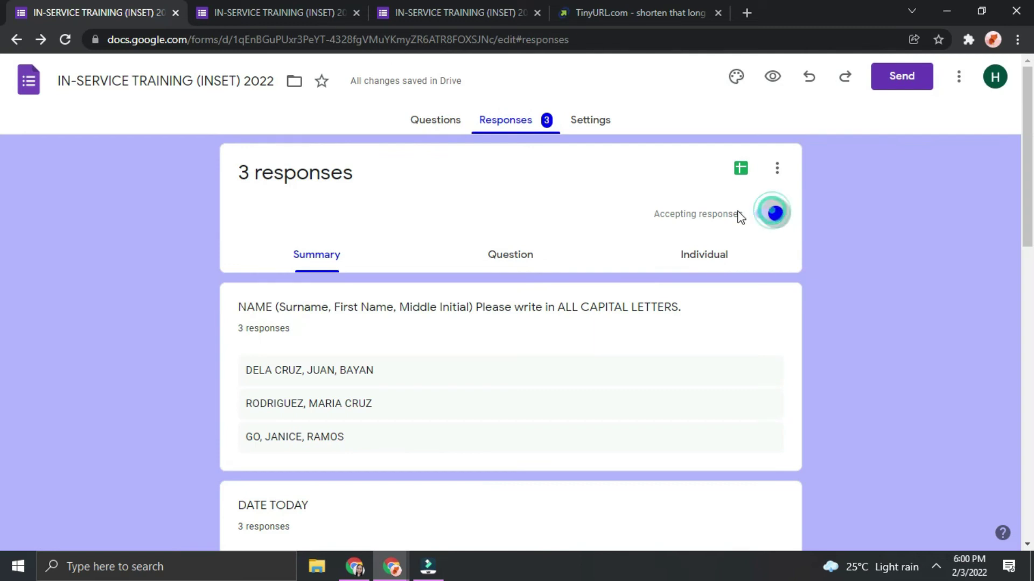
click(573, 277)
text(tH)
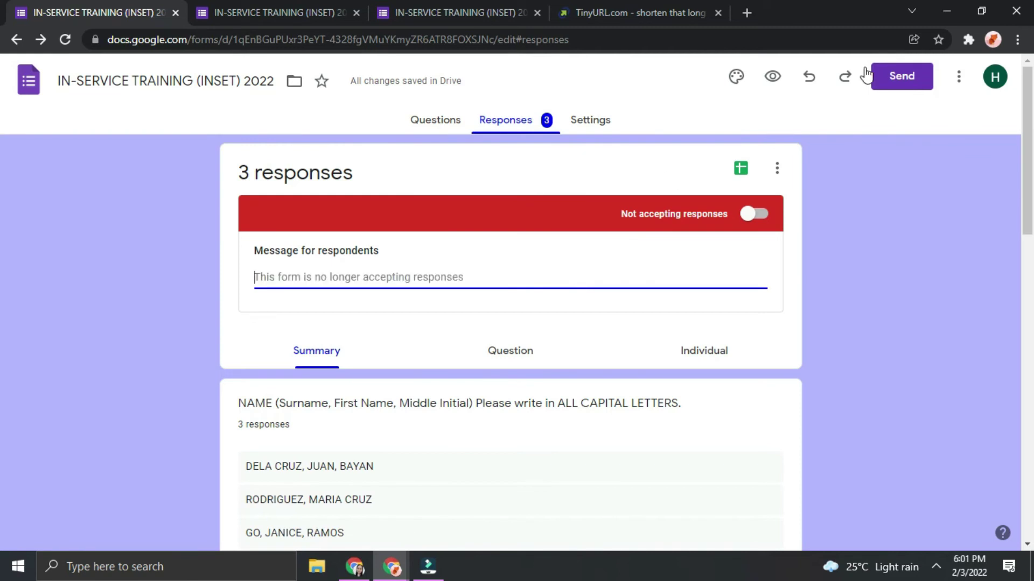
click(755, 217)
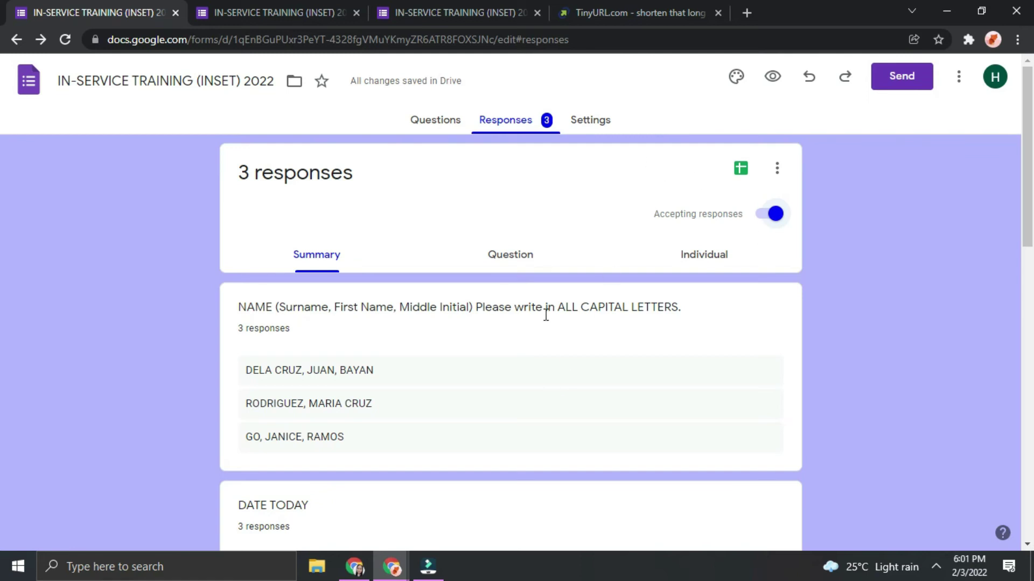
scroll(545, 315, down, 15)
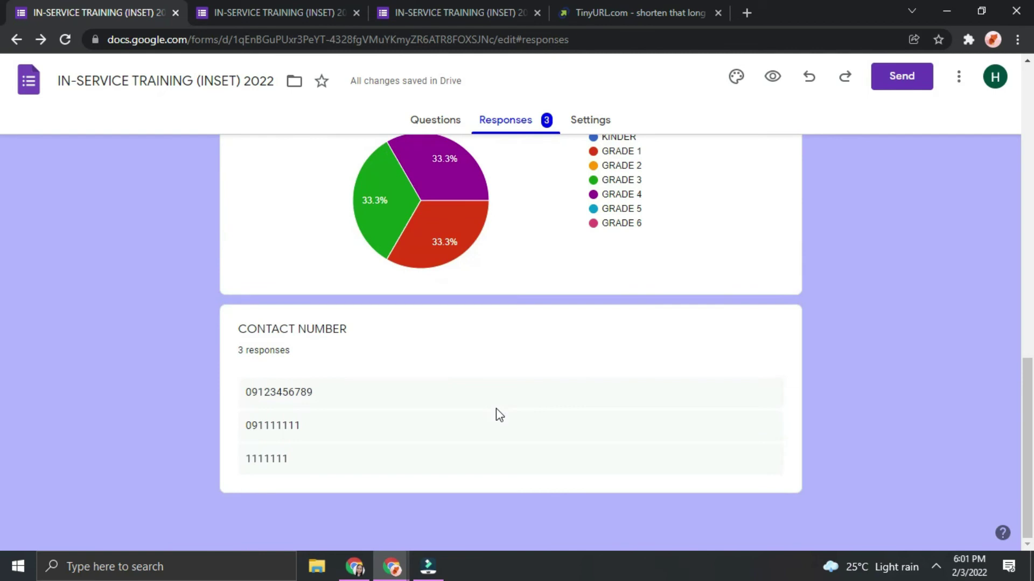
scroll(499, 415, up, 15)
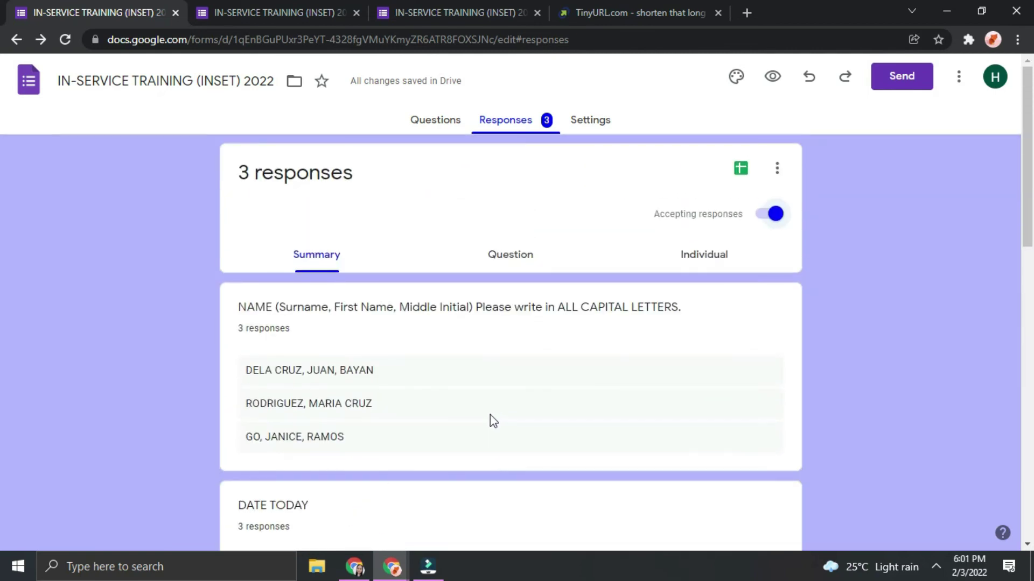
scroll(493, 420, down, 15)
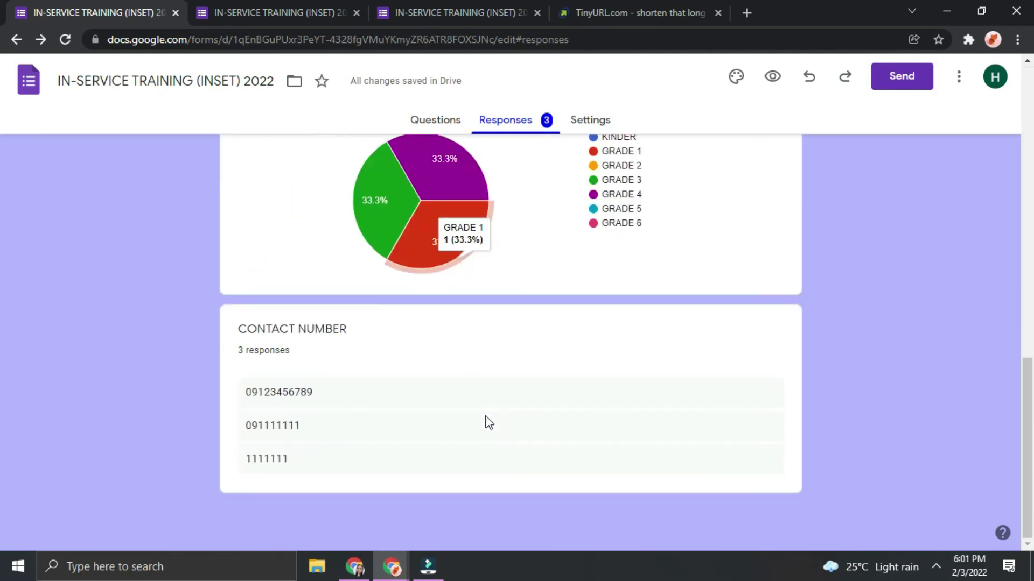
scroll(485, 417, up, 15)
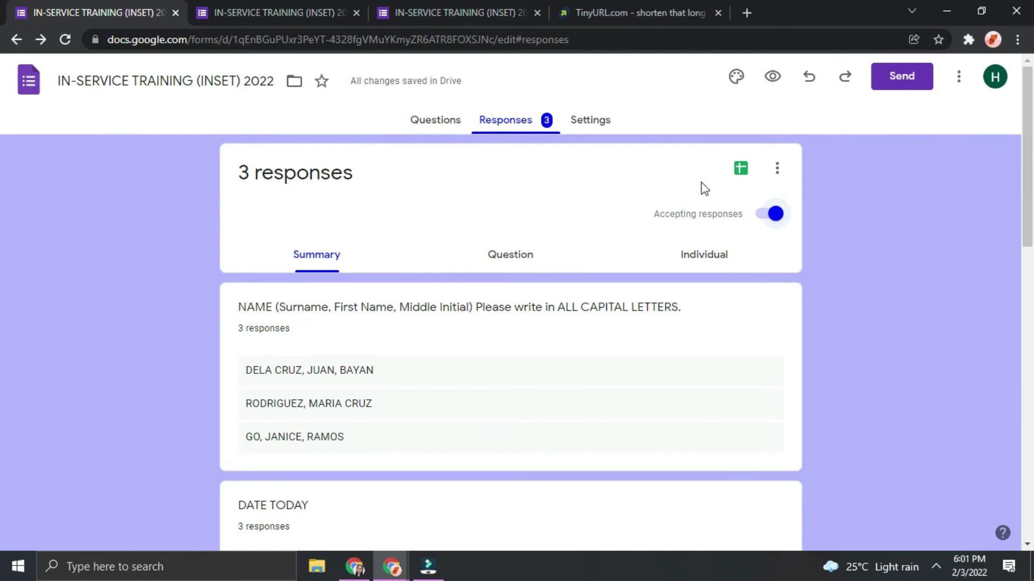
click(741, 169)
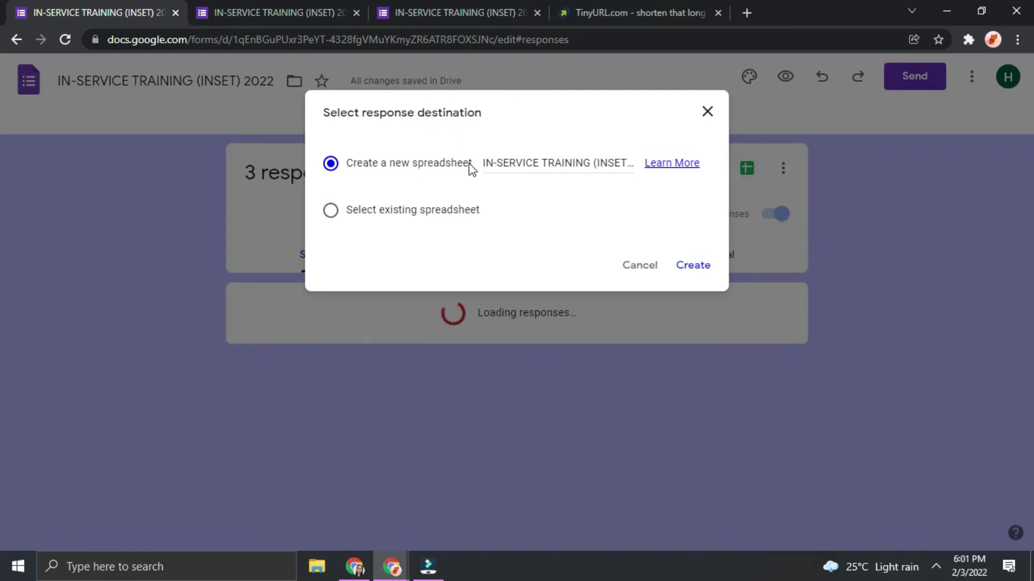
Create a new linked spreadsheet for the INSET form's three responses
click(694, 267)
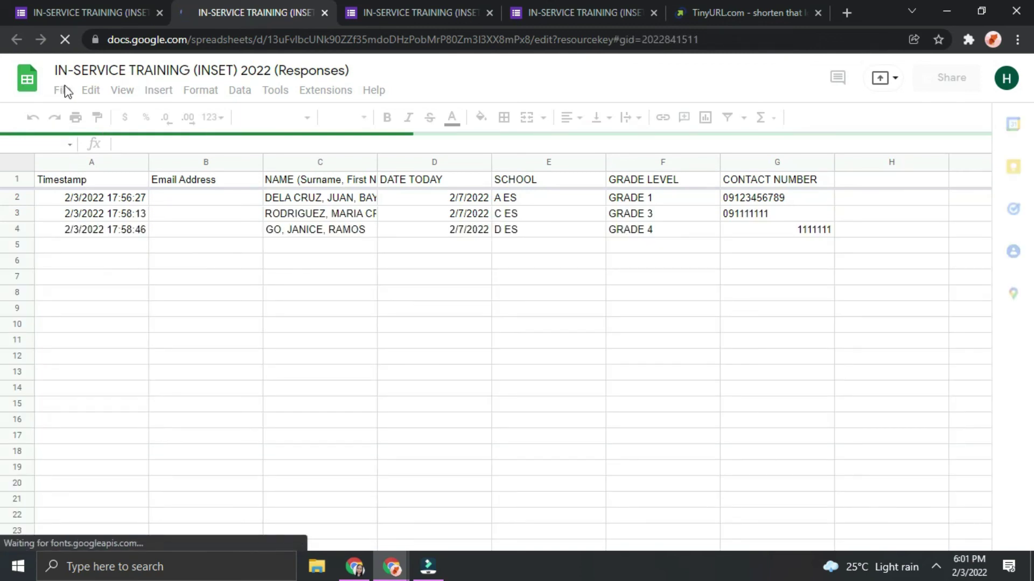
Inspect the imported response rows, including the GRADE LEVEL and CONTACT NUMBER columns
click(102, 199)
click(225, 196)
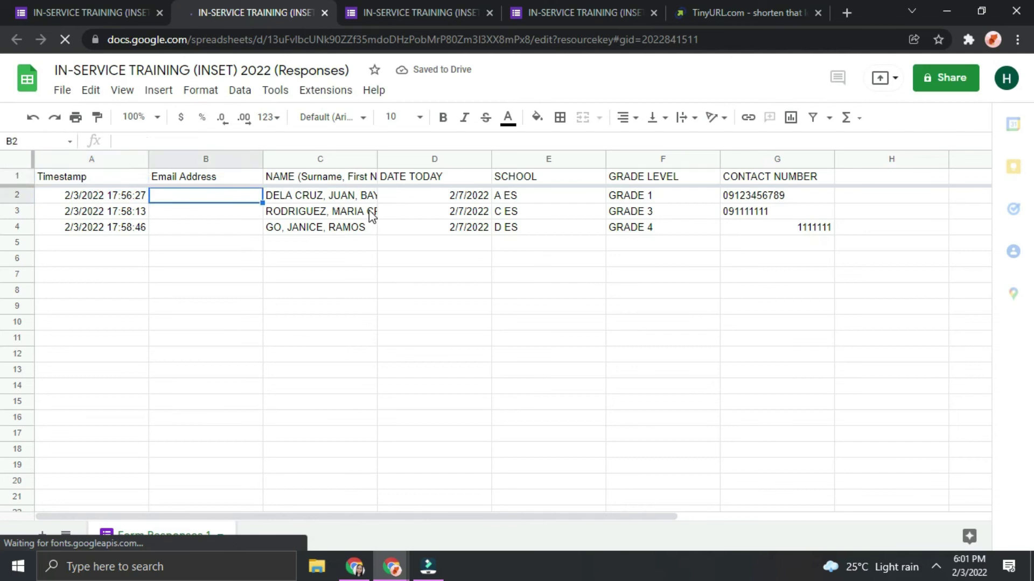
click(341, 212)
click(466, 212)
click(556, 212)
click(692, 213)
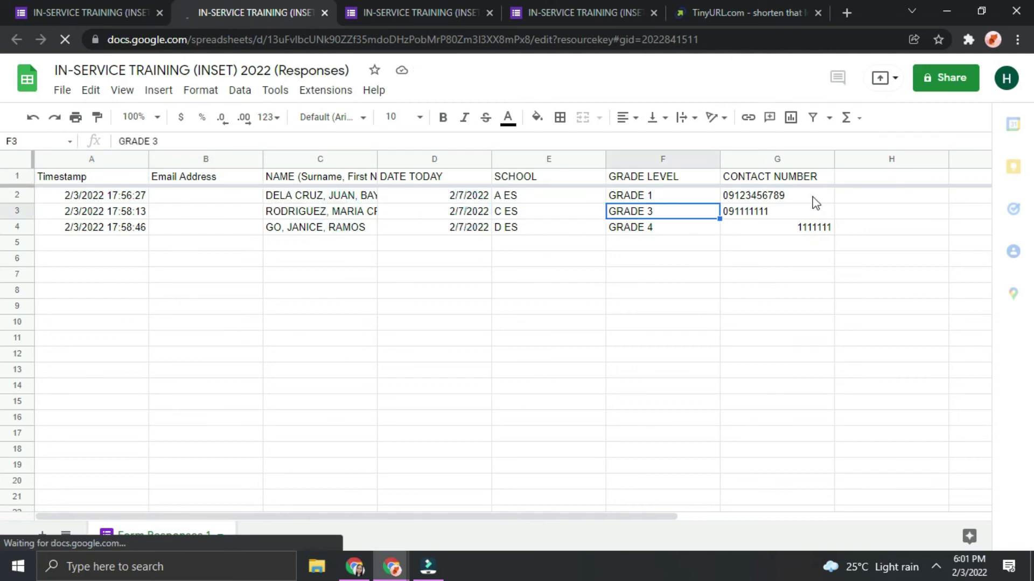
click(813, 199)
Download the responses spreadsheet as a Microsoft Excel (.xlsx) workbook
click(63, 89)
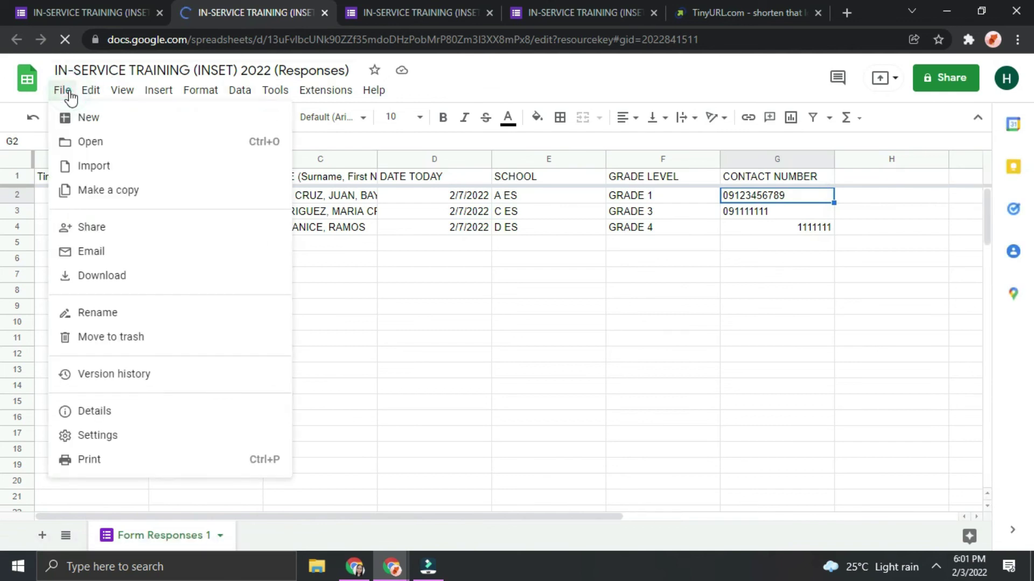
mouse_move(132, 282)
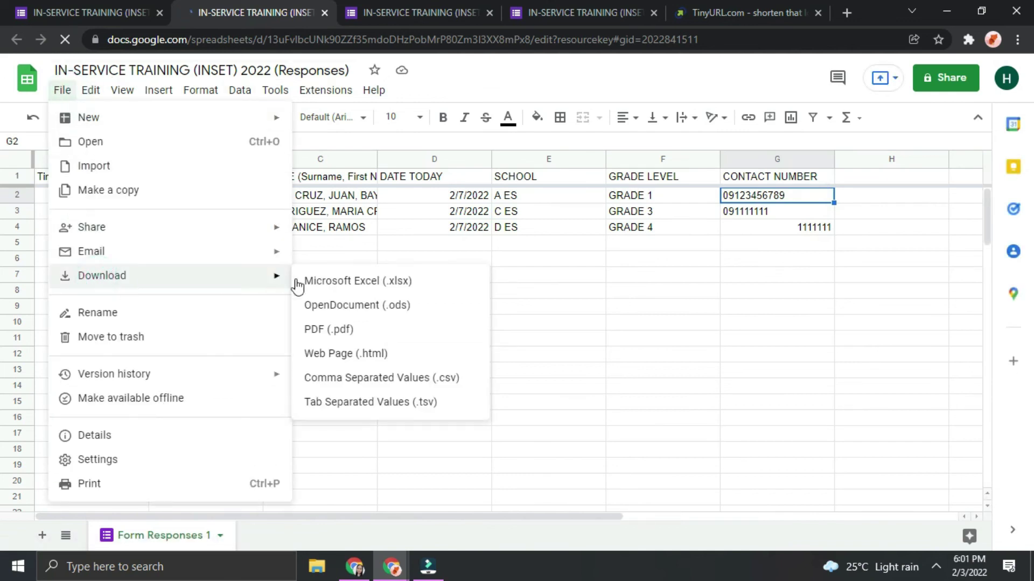
click(336, 290)
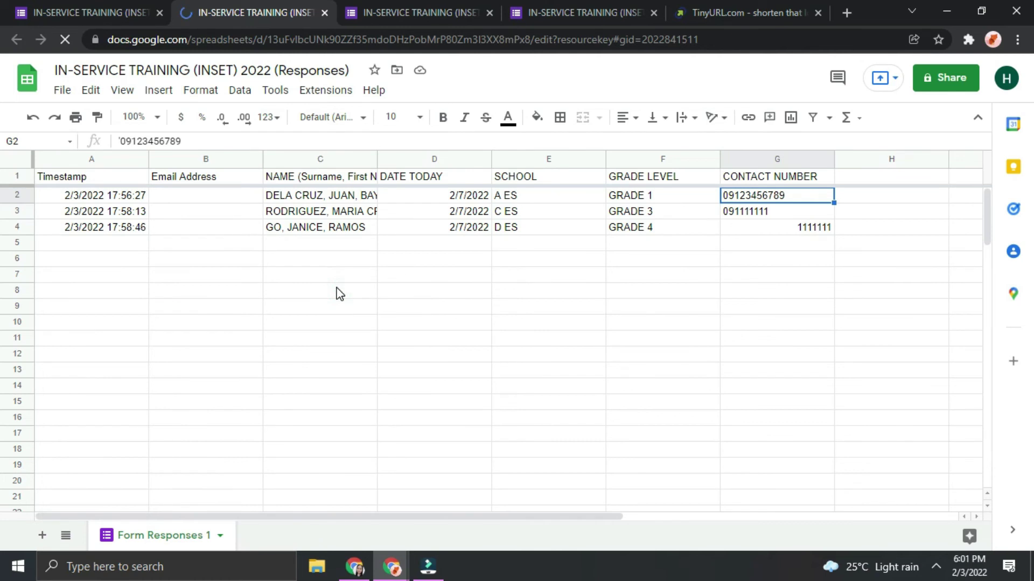
Open the downloaded .xlsx in Excel, review the responses, and return to Forms
click(89, 537)
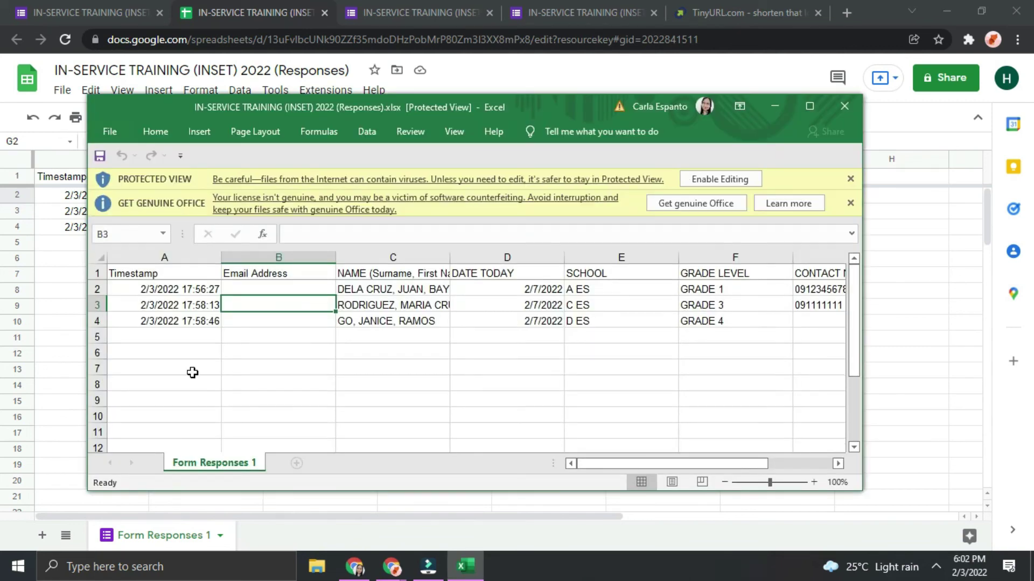
click(477, 368)
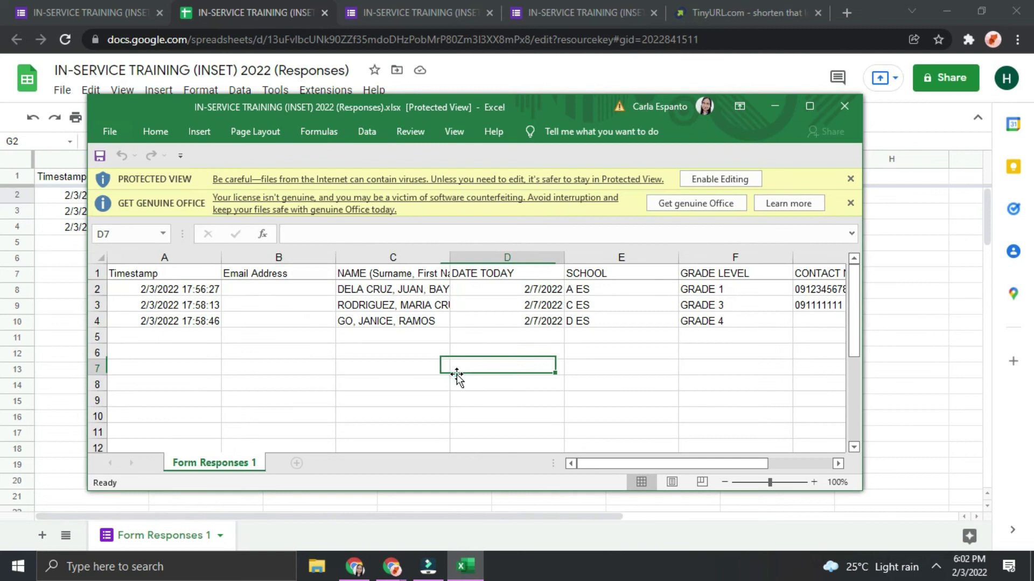
scroll(479, 382, down, 3)
click(119, 7)
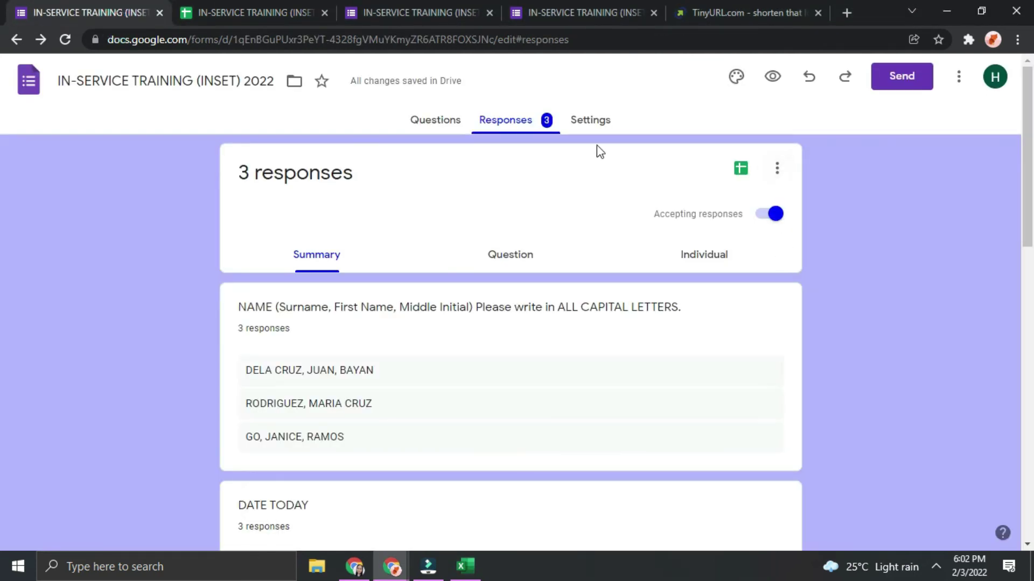
Check the responses' more-options menu, then return to the Day 1 form's Questions tab
click(776, 170)
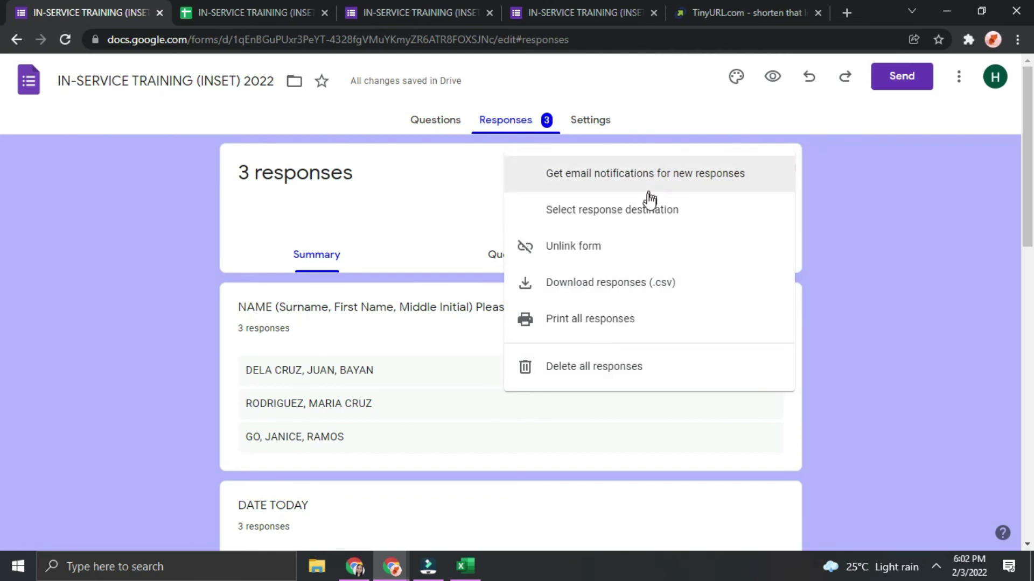
click(381, 198)
click(774, 164)
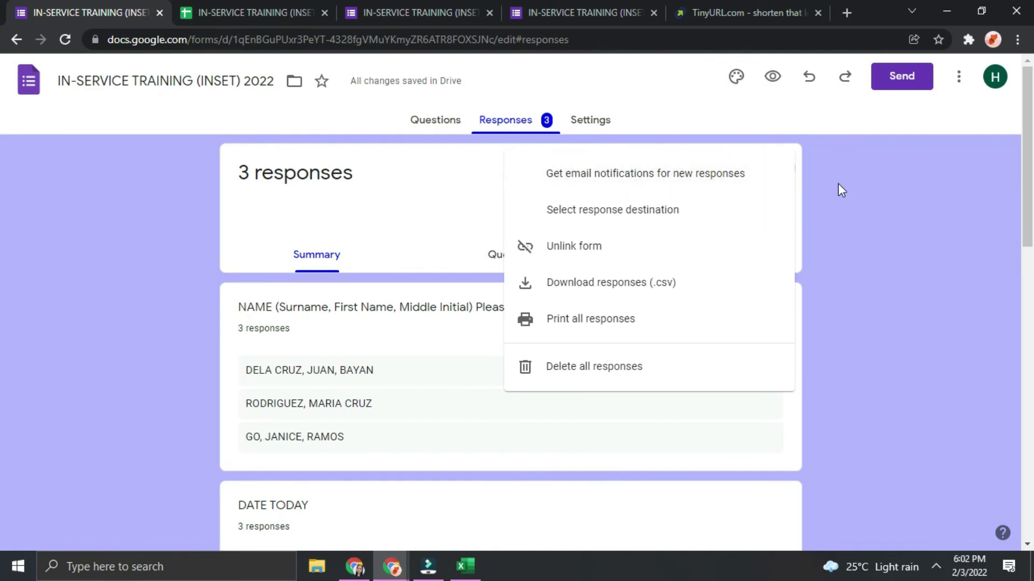
click(870, 166)
click(959, 81)
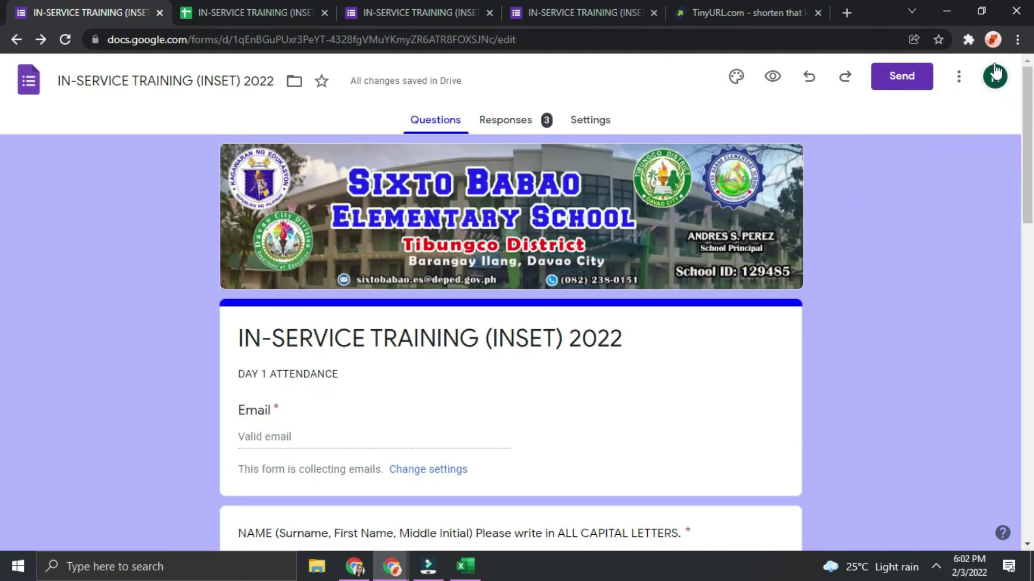
Copy the form, replacing 'Copy of' with 'DAY 2' in the name
click(959, 81)
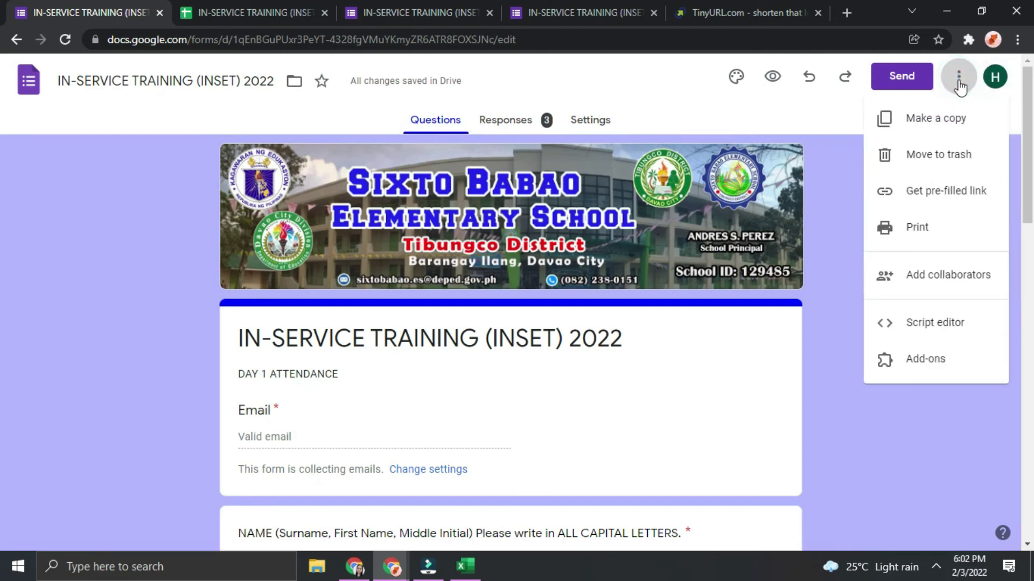
click(938, 121)
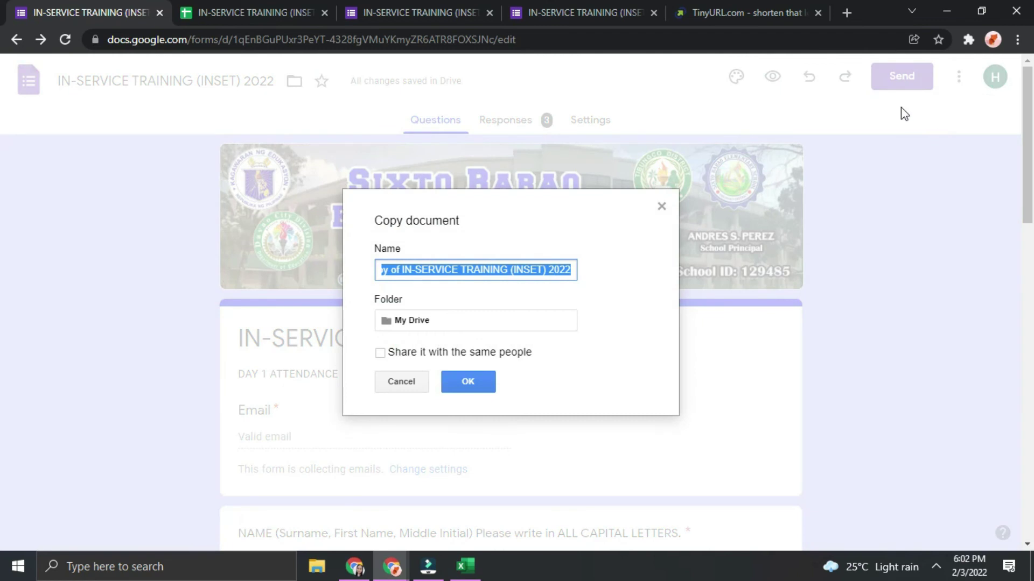
click(501, 271)
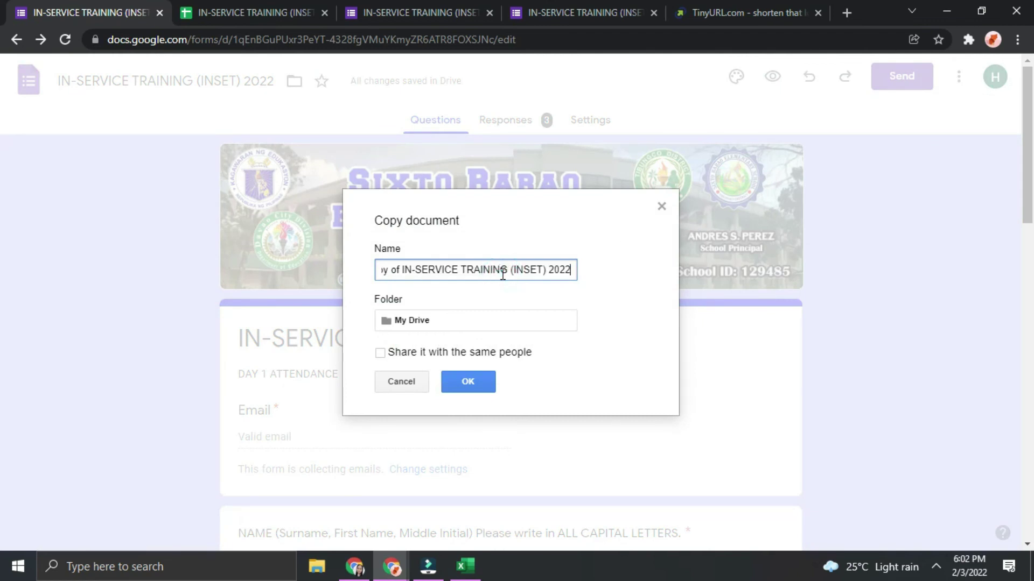
key(Left)
key(Left)
key(Left)
key(Left)
key(Left)
key(Left)
key(Left)
key(BackSpace)
key(BackSpace)
key(BackSpace)
key(BackSpace)
key(BackSpace)
key(BackSpace)
key(BackSpace)
key(BackSpace)
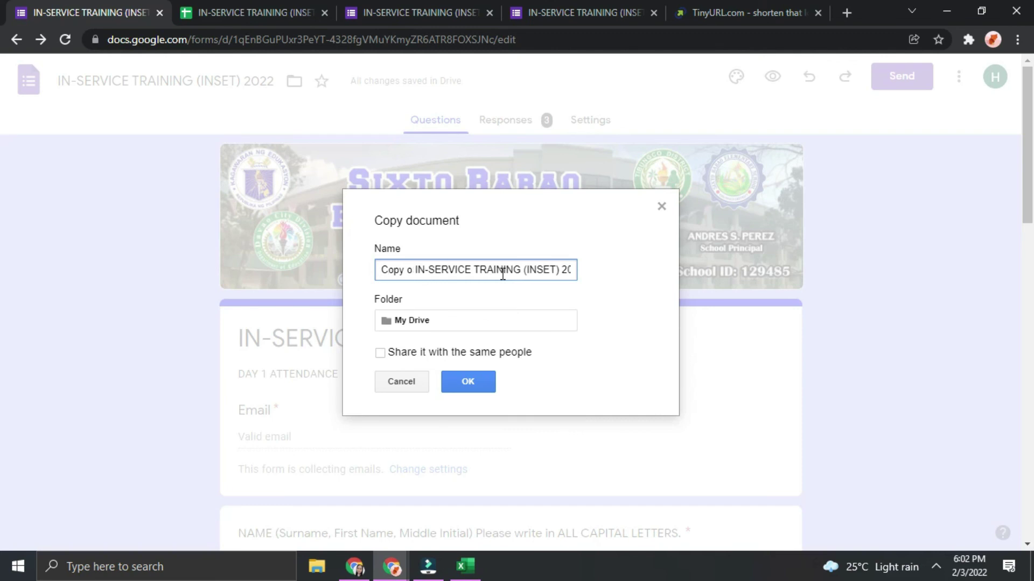
text(DAY 2)
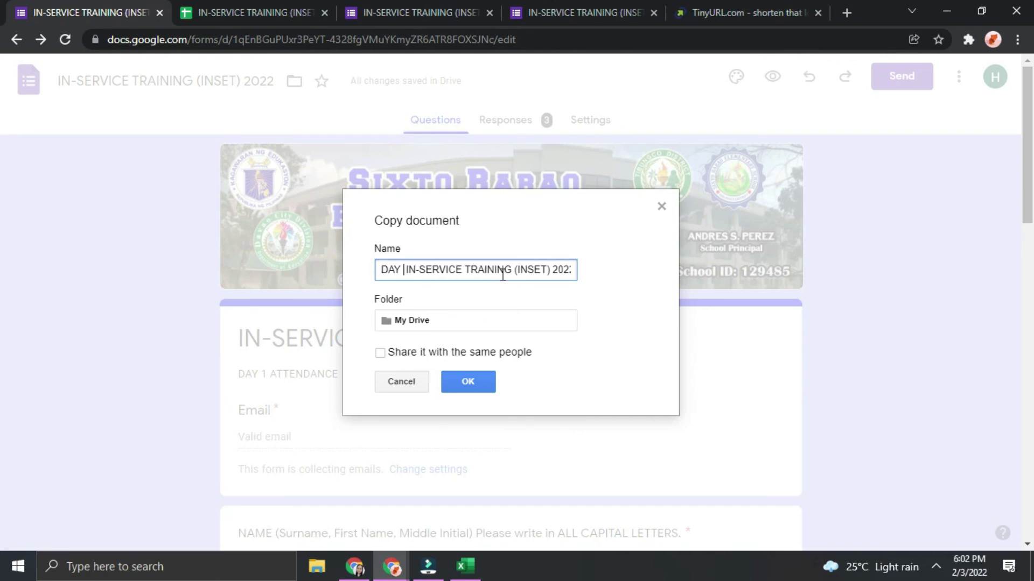
key(Return)
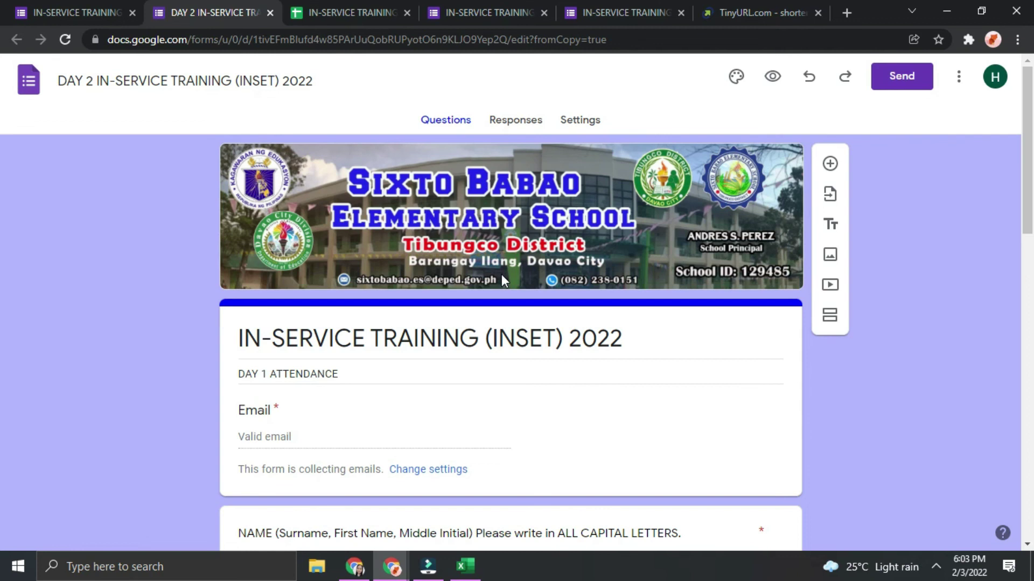
In the Day 2 copy, change the description's 1 to 2, making 'DAY 2 ATTENDANCE'
click(491, 125)
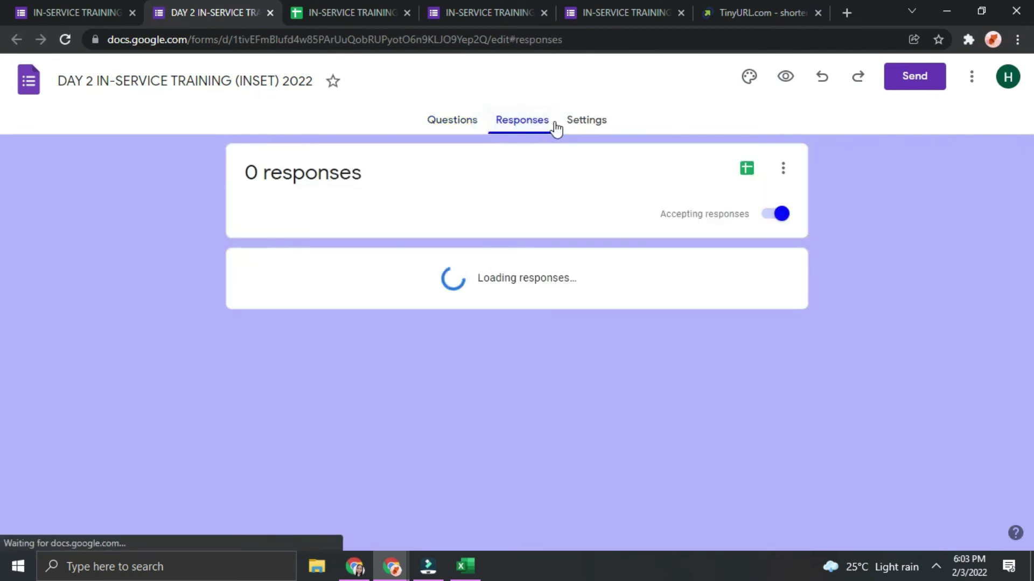
click(476, 127)
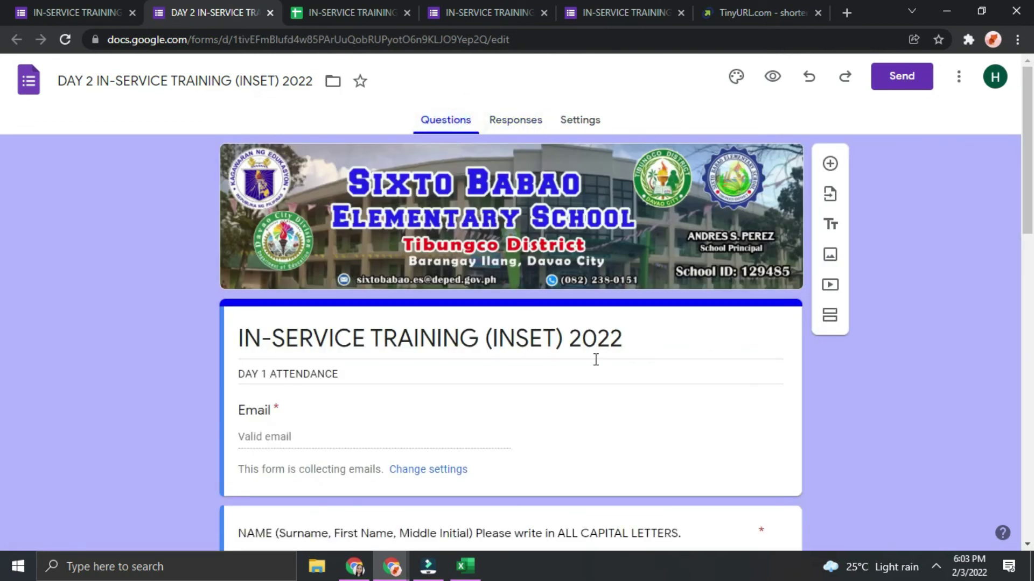
scroll(596, 359, down, 8)
scroll(614, 378, up, 8)
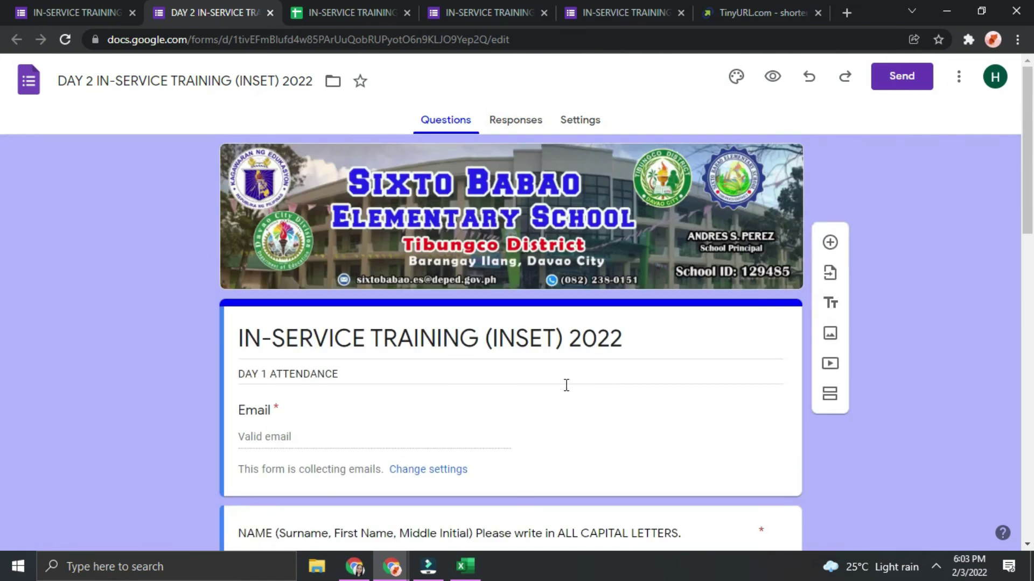
triple_click(357, 374)
click(266, 375)
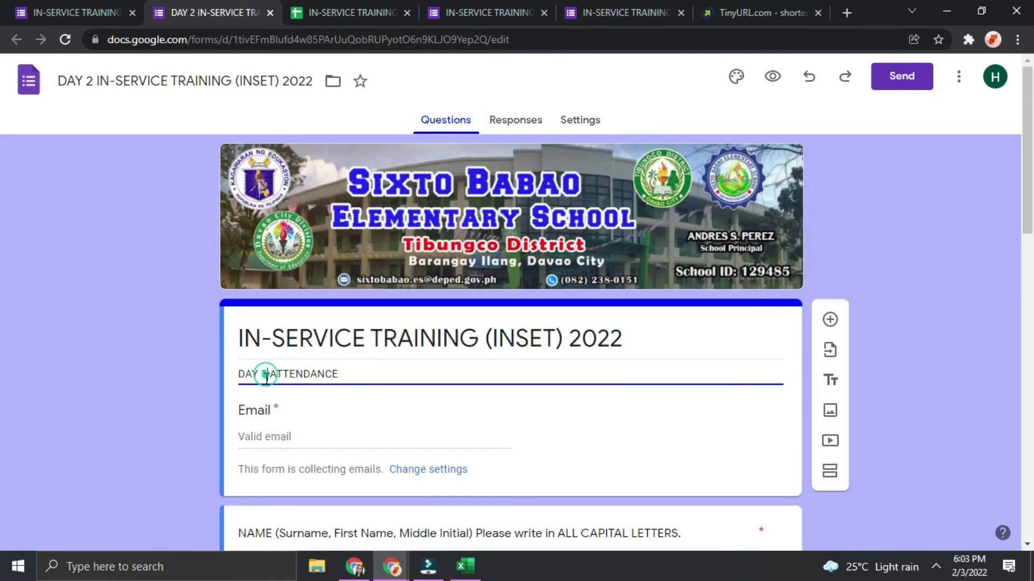
key(Delete)
text(2)
scroll(377, 440, down, 5)
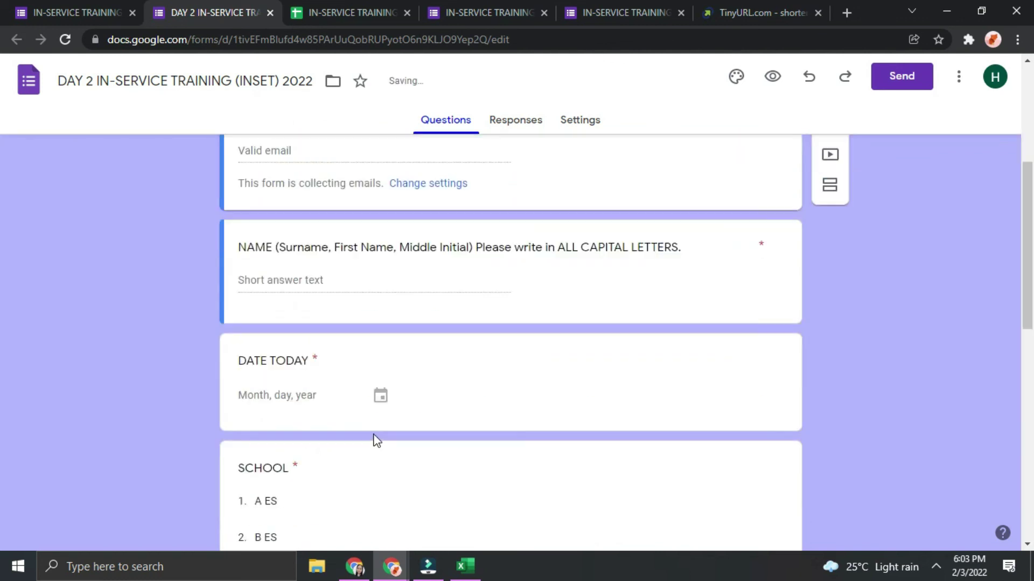
scroll(377, 441, down, 11)
scroll(371, 443, up, 6)
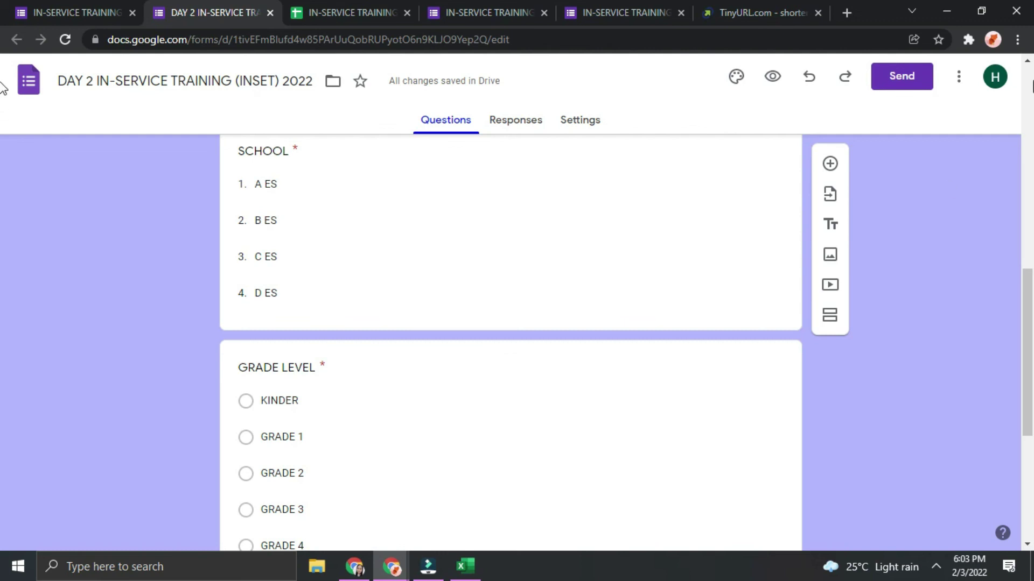
click(958, 81)
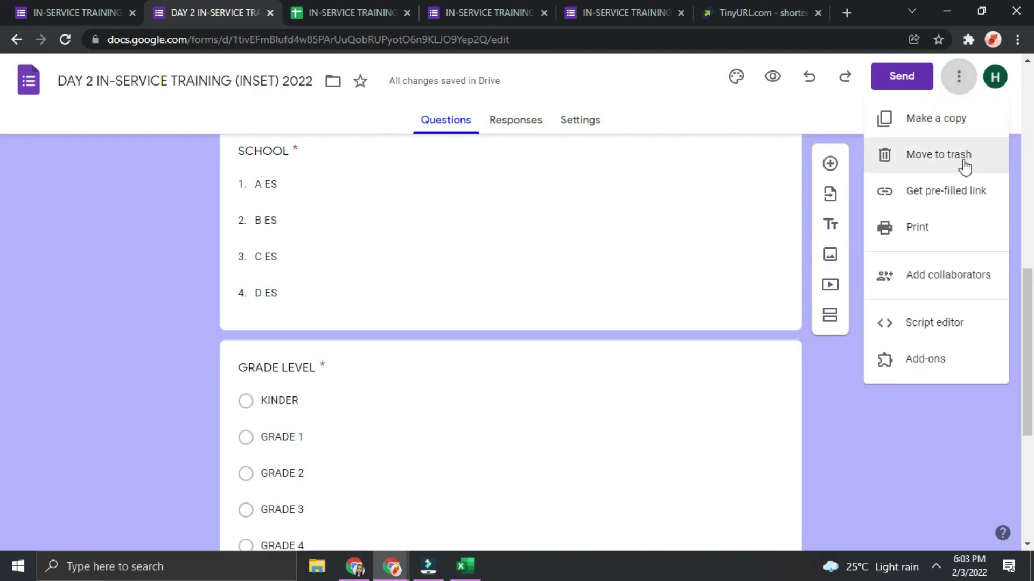
Copy the Day 2 form as 'DAY 3 IN-SERVICE TRAINING (INSET) 2022'
click(958, 132)
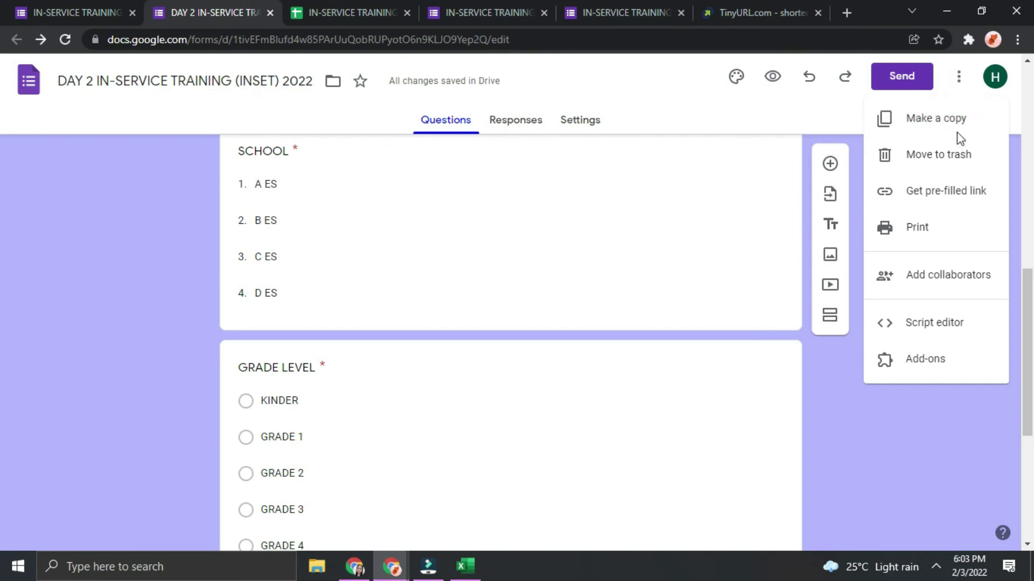
click(410, 272)
key(BackSpace)
text(3)
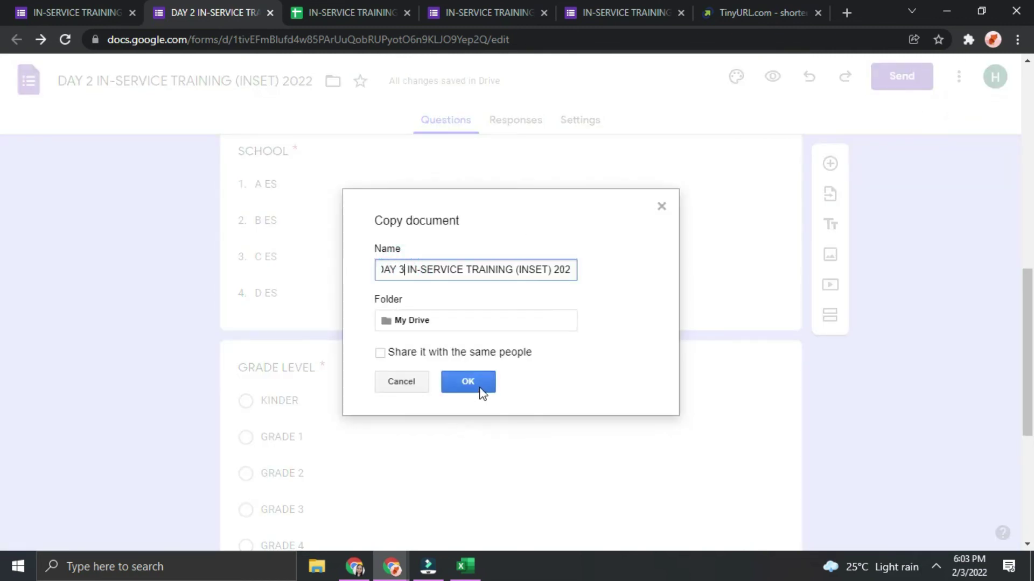
click(480, 388)
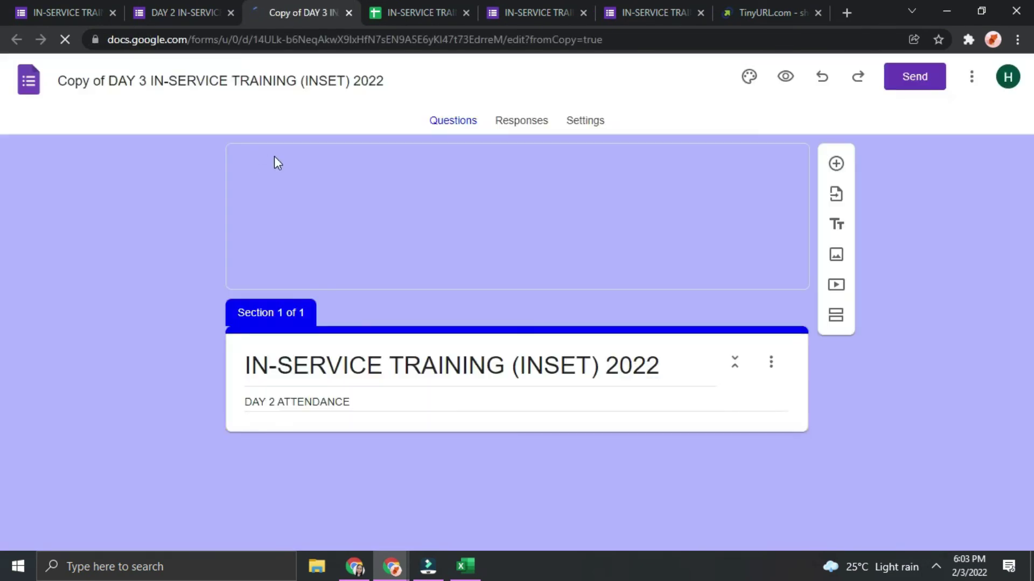
Change the Day 3 copy's description to 'DAY 3 ATTENDANCE', then return to the Day 1 form
click(263, 378)
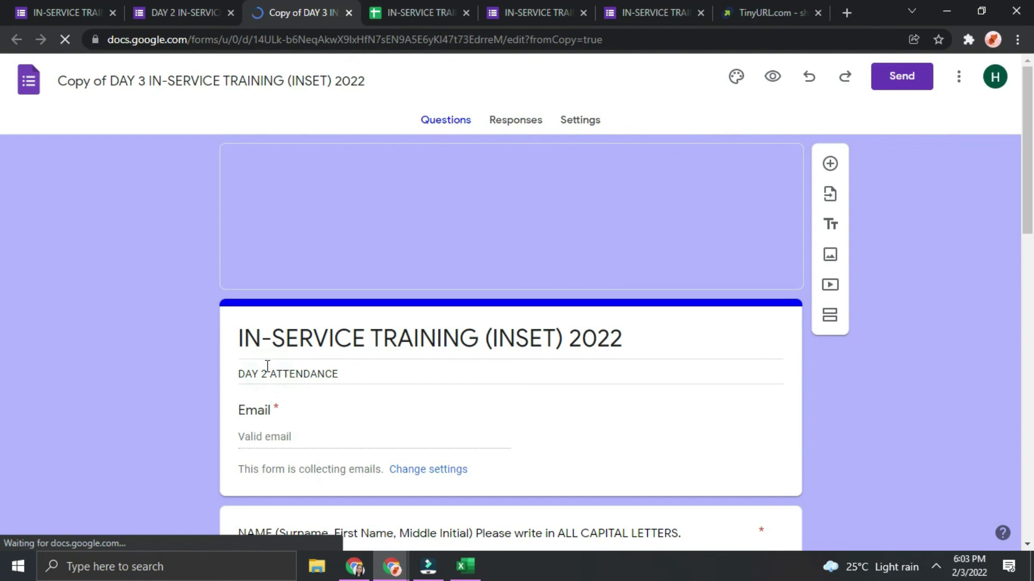
click(269, 377)
triple_click(270, 376)
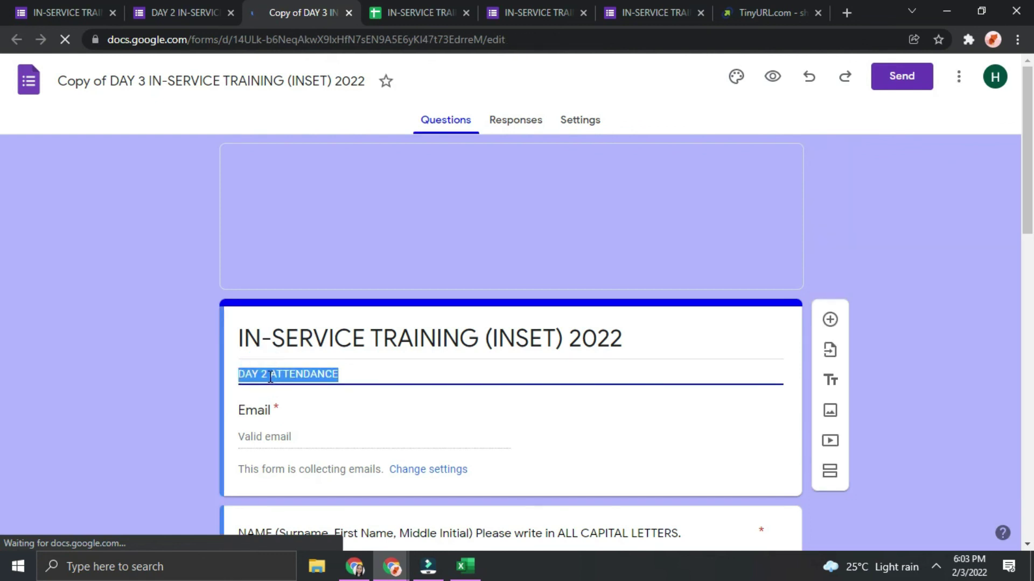
click(270, 375)
triple_click(280, 373)
click(268, 373)
key(BackSpace)
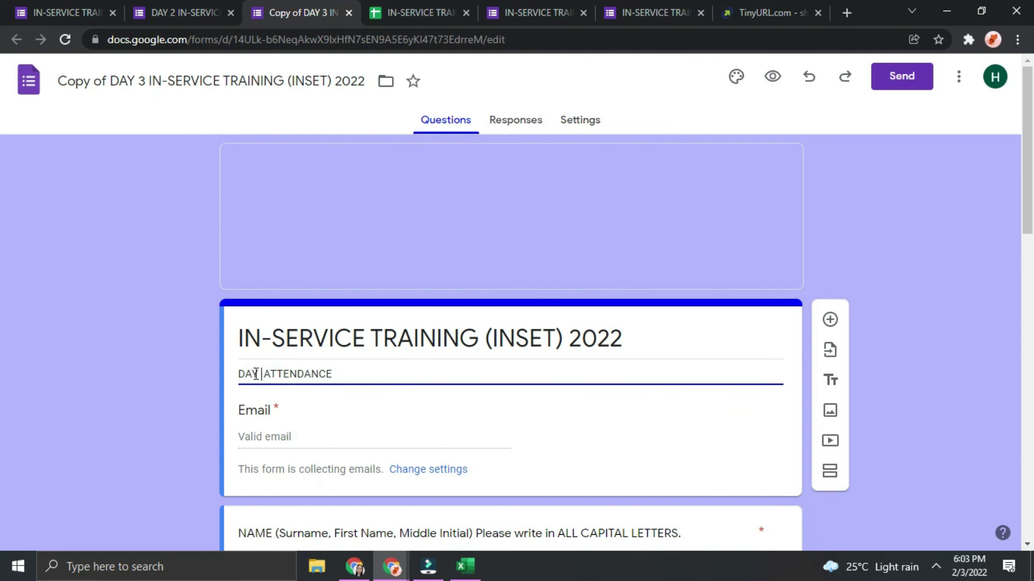
text(3)
click(696, 257)
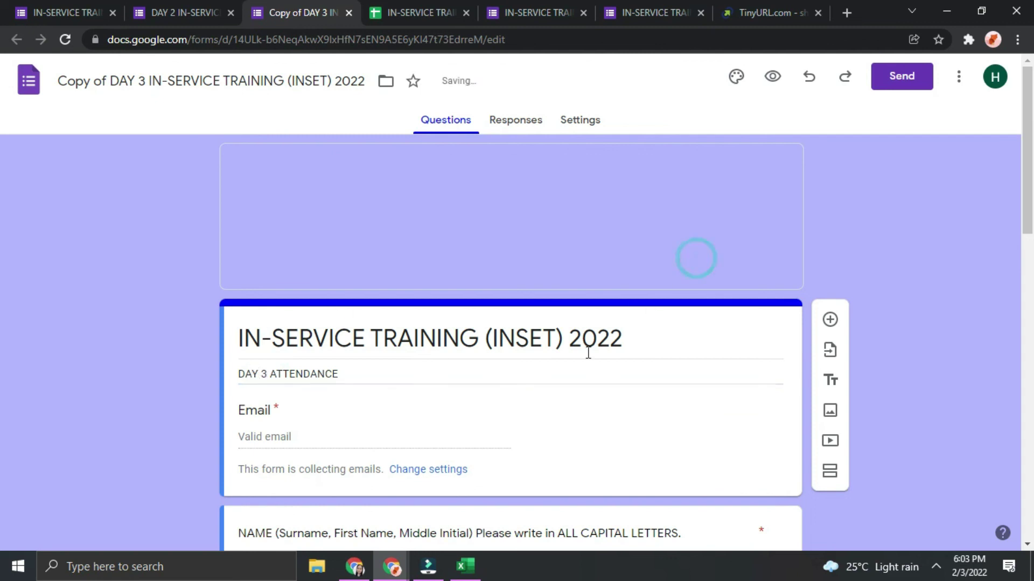
scroll(583, 347, down, 7)
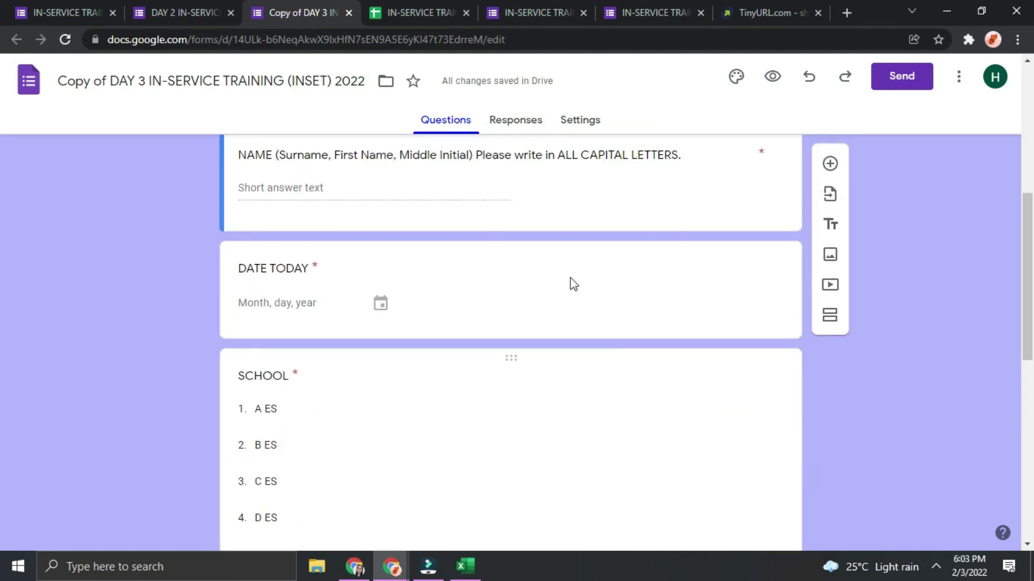
click(498, 119)
click(92, 7)
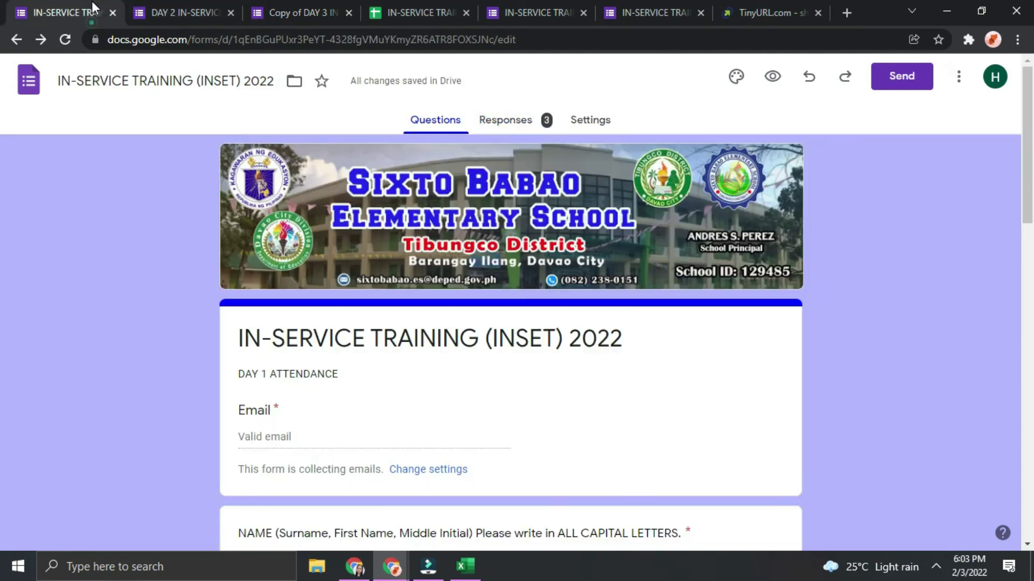
Add the colleague's e-mail address as an editor of the Day 1 form
click(537, 115)
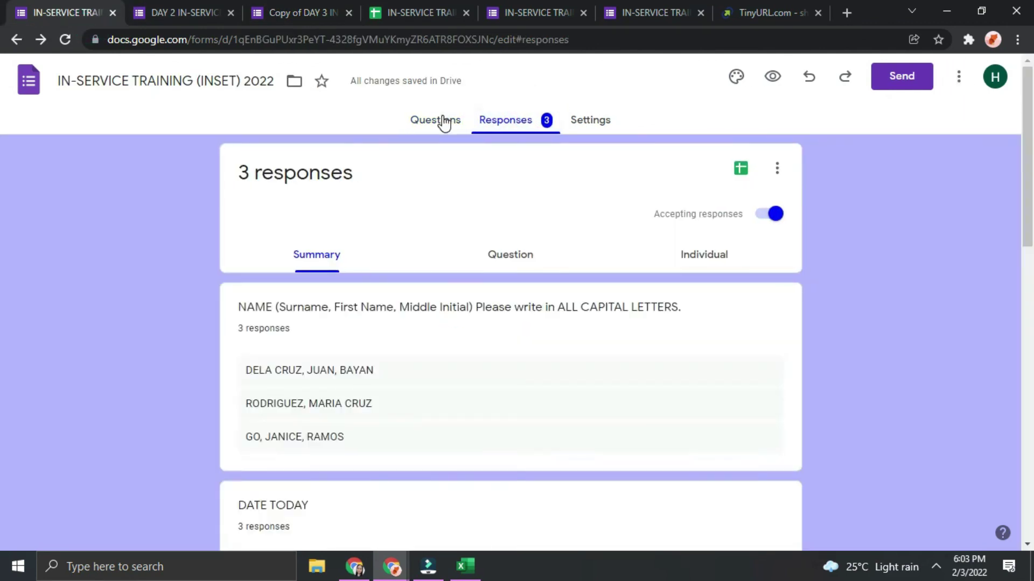
click(438, 119)
click(958, 79)
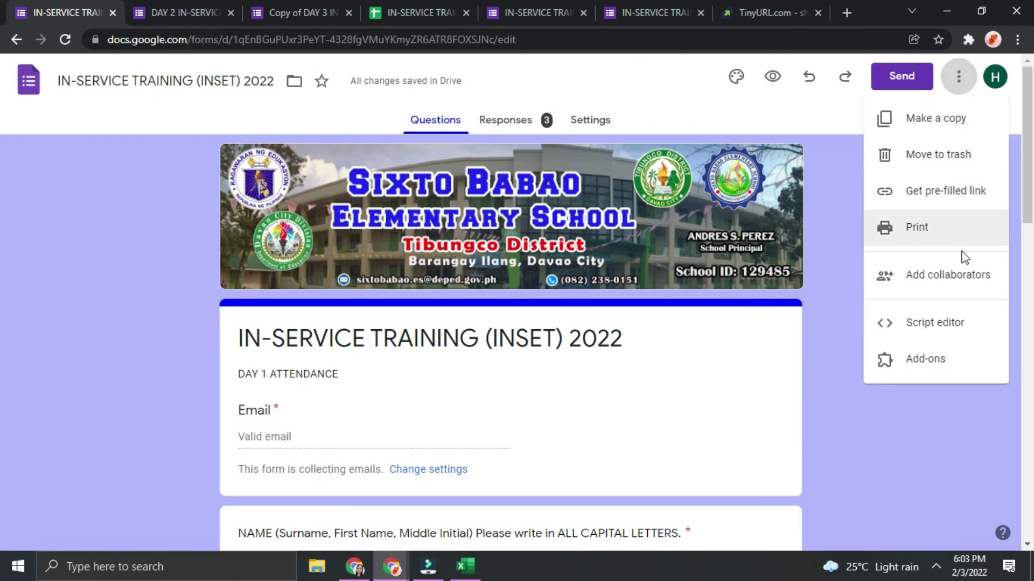
click(960, 274)
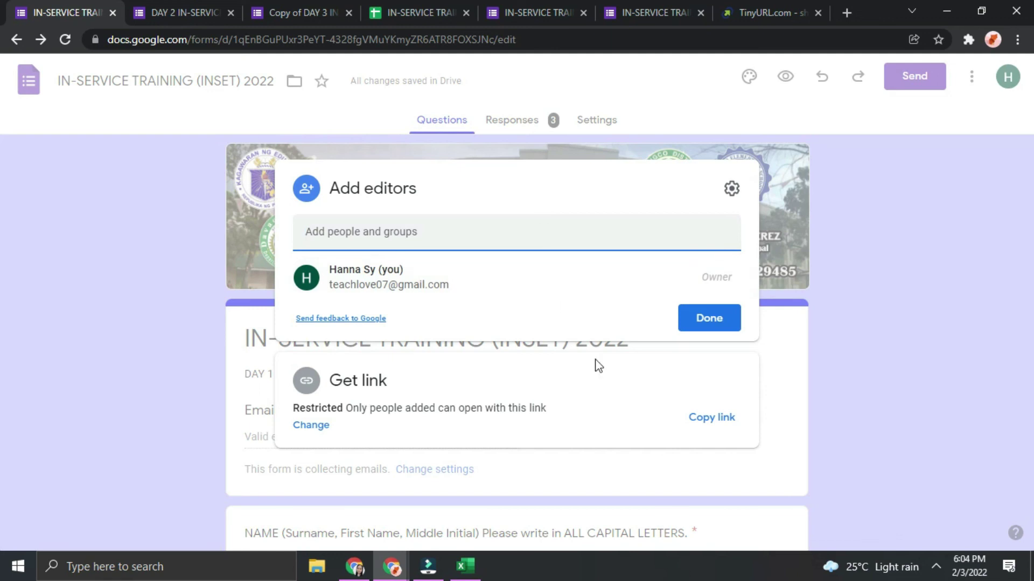
click(393, 237)
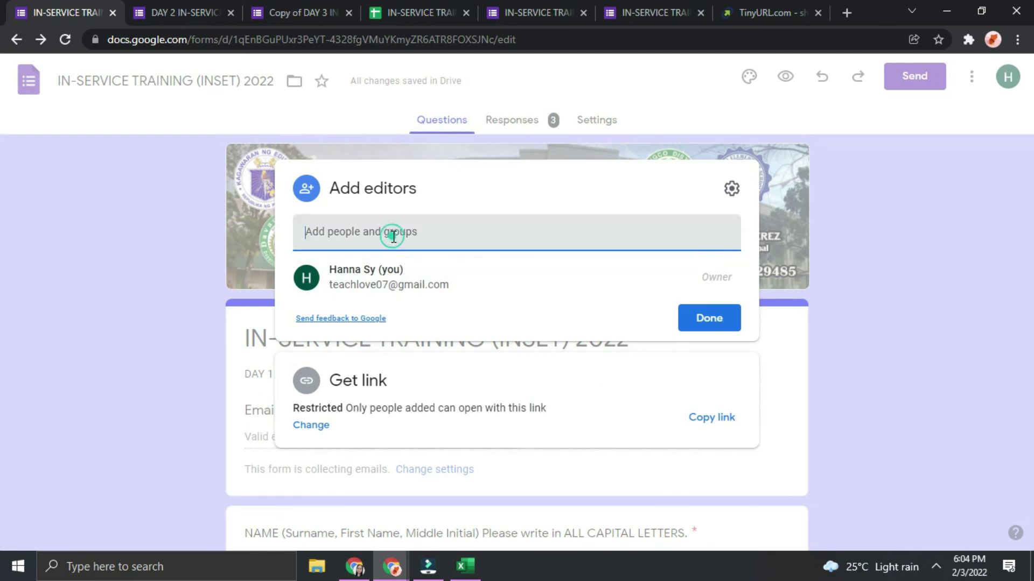
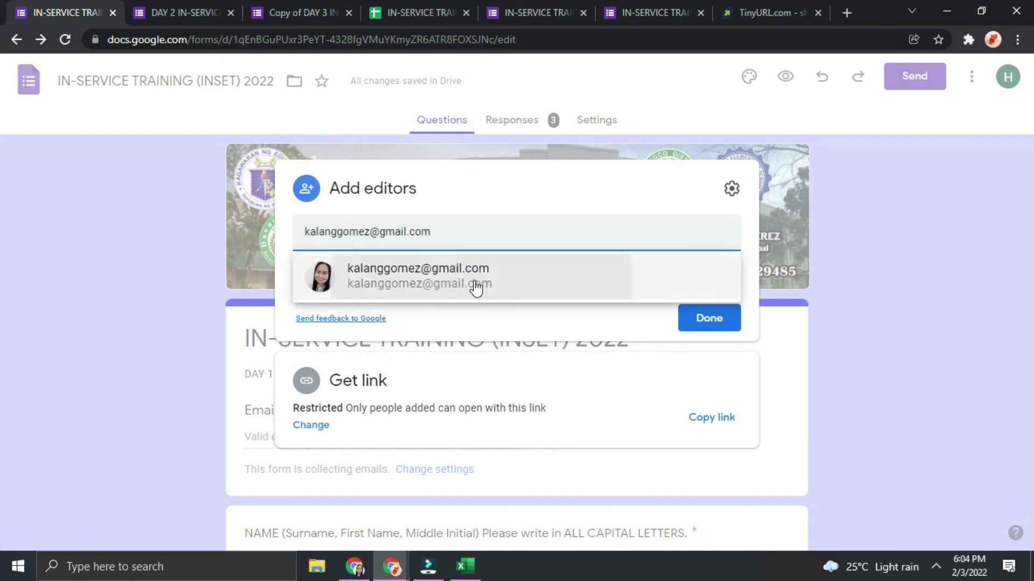
click(473, 282)
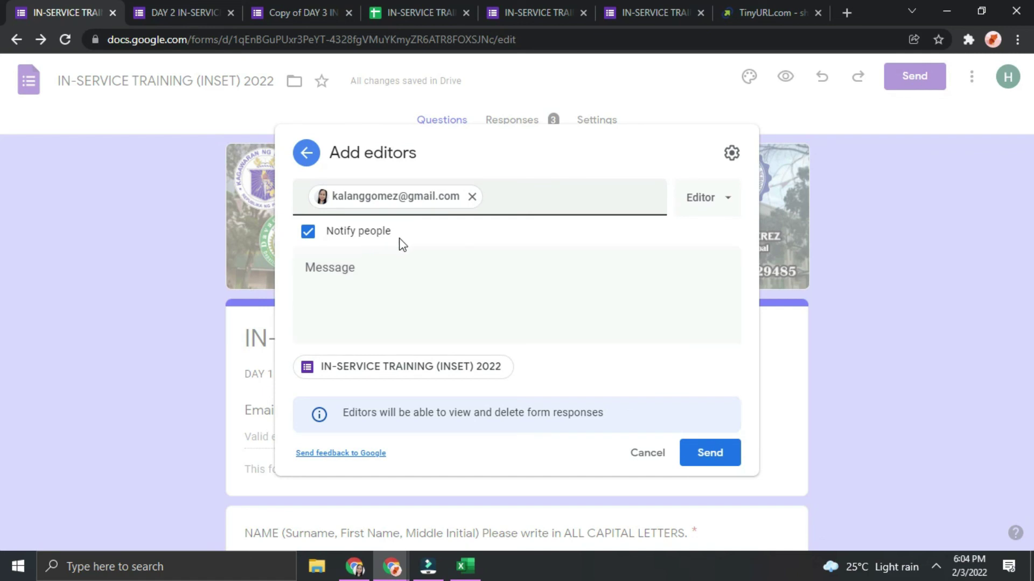
Send the invitation with the message 'This is the attendance for our INSET.'
click(364, 278)
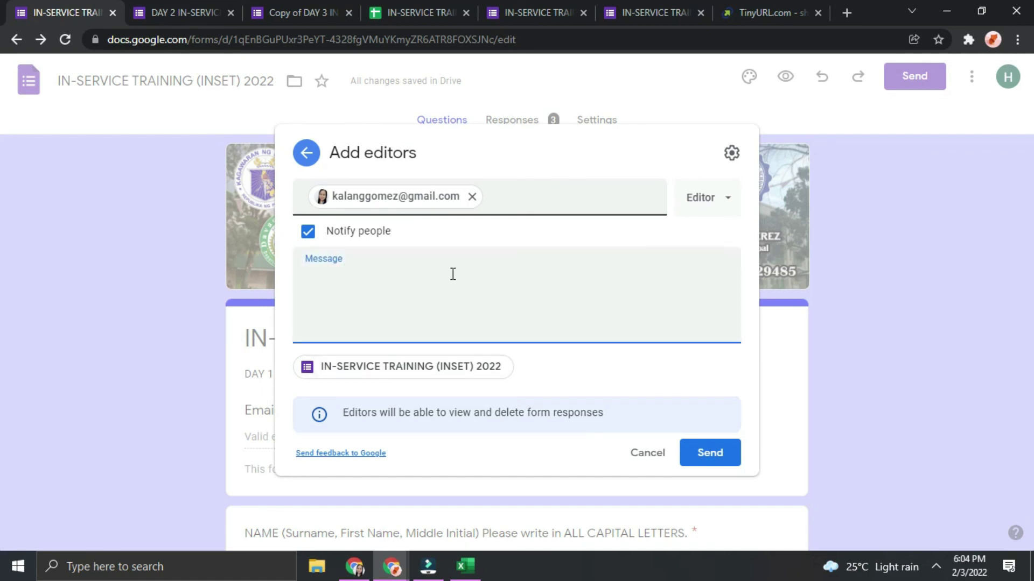
text(This is the attendance for our INSET.)
click(706, 452)
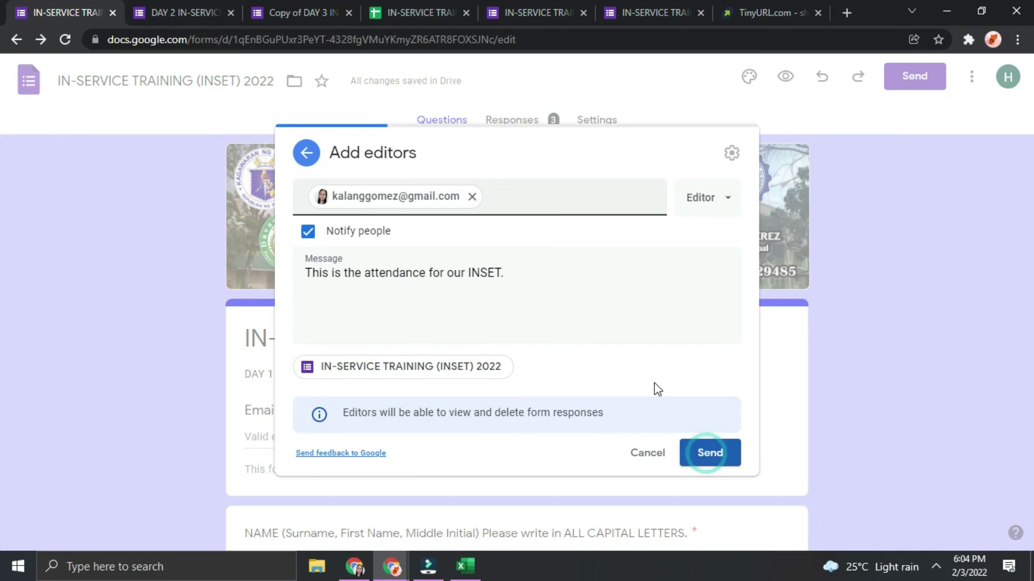